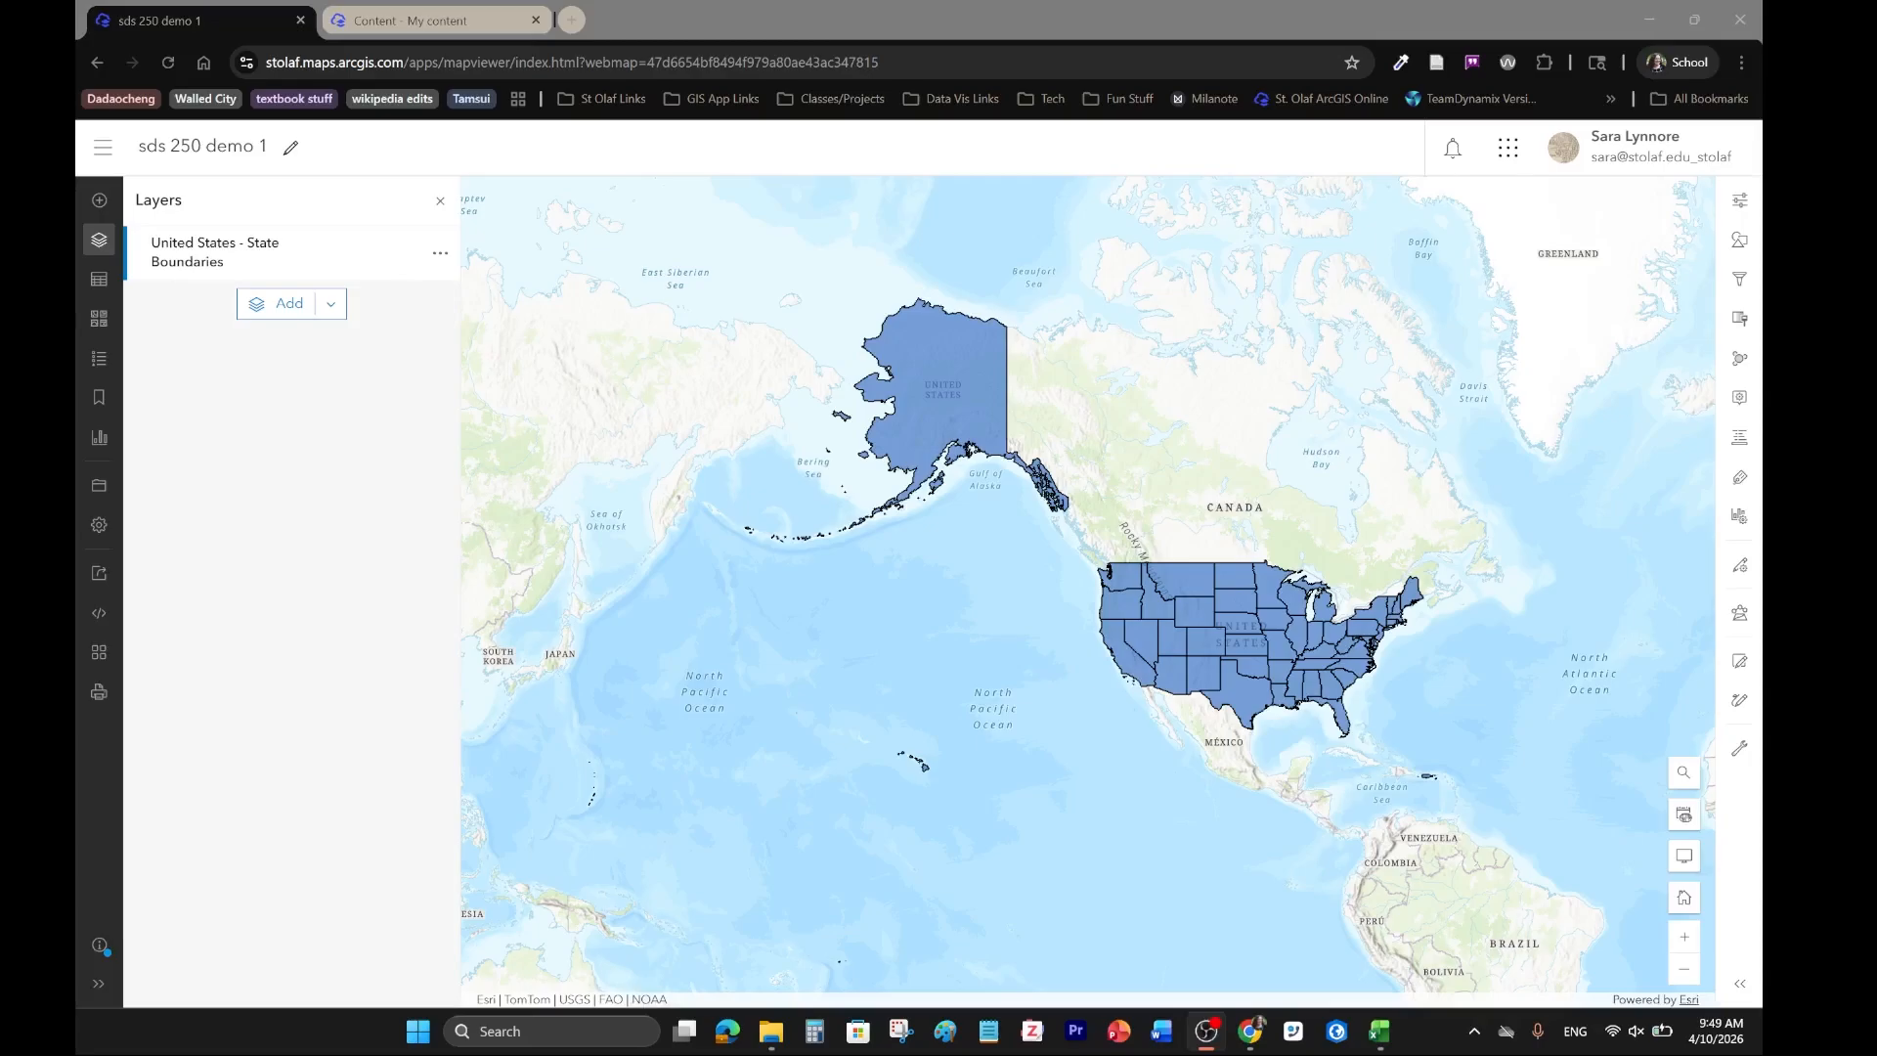
Upload driving data usa.csv as a new content item, creating a hosted feature layer with all of its fields included.
click(438, 26)
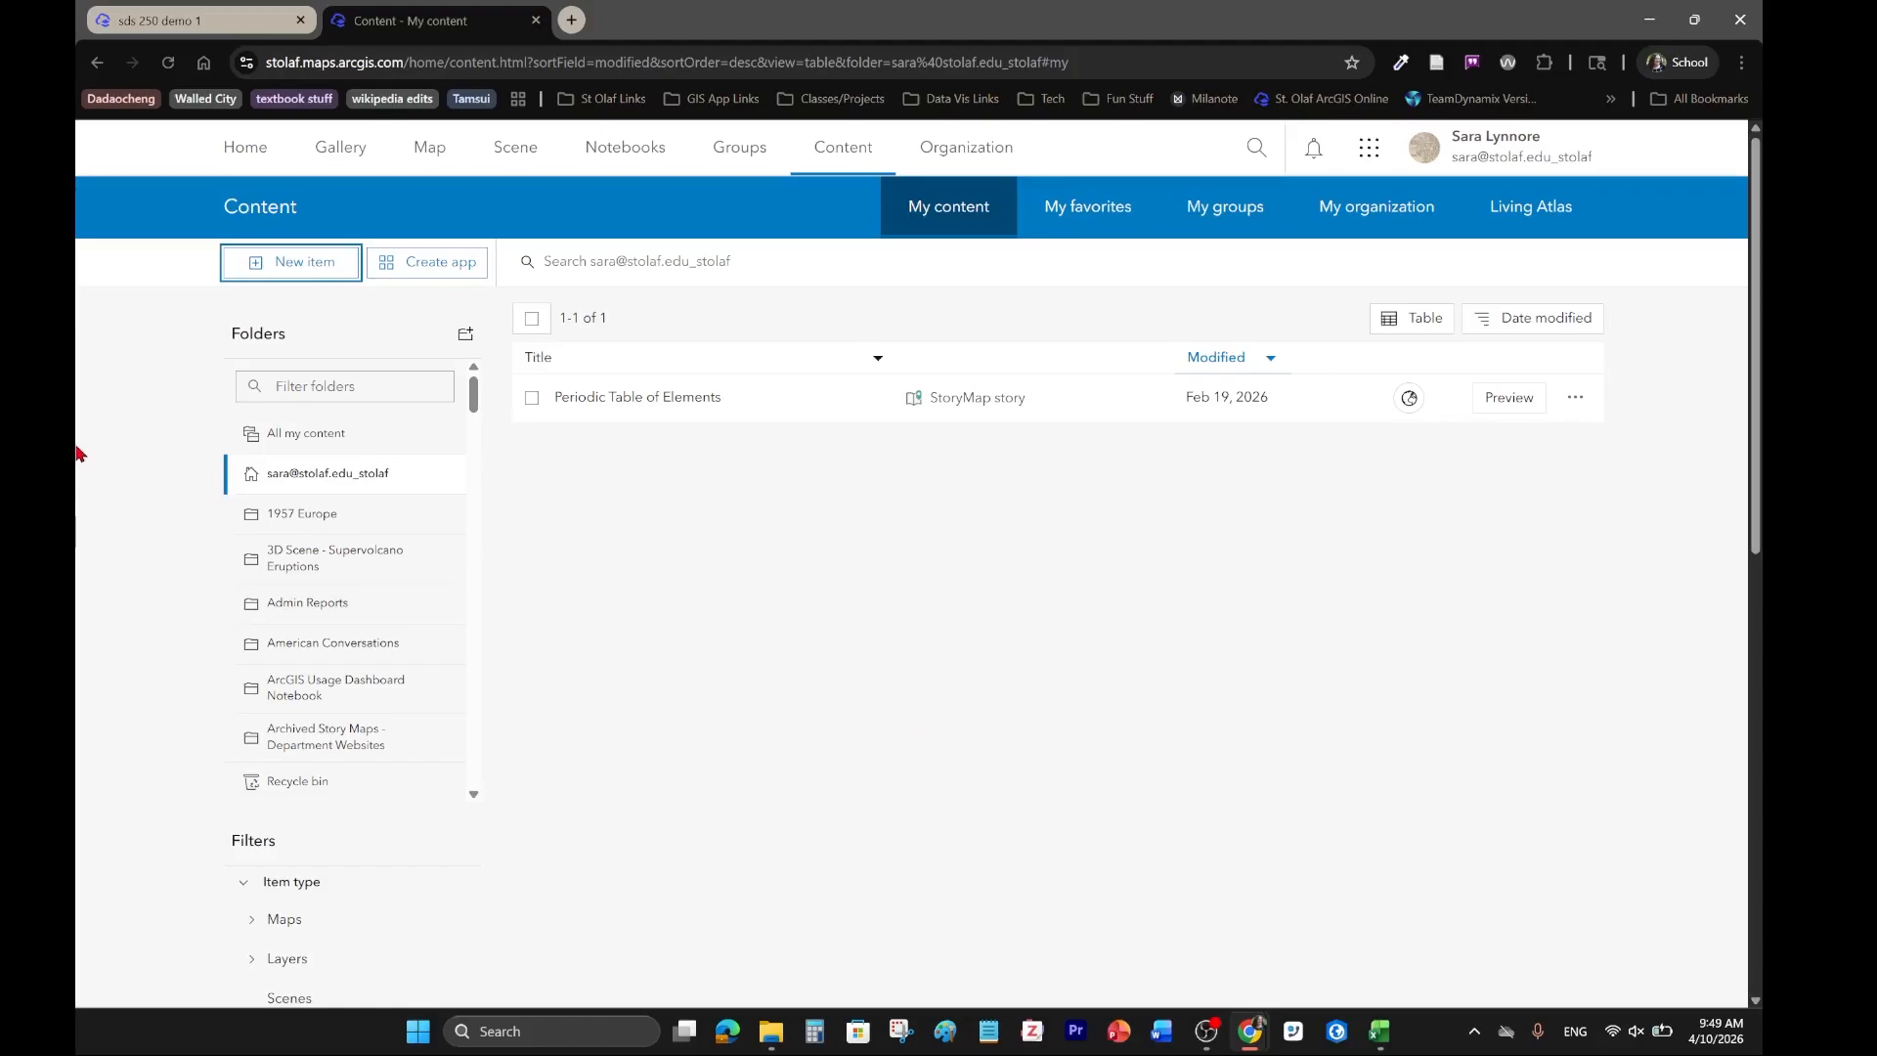
click(274, 277)
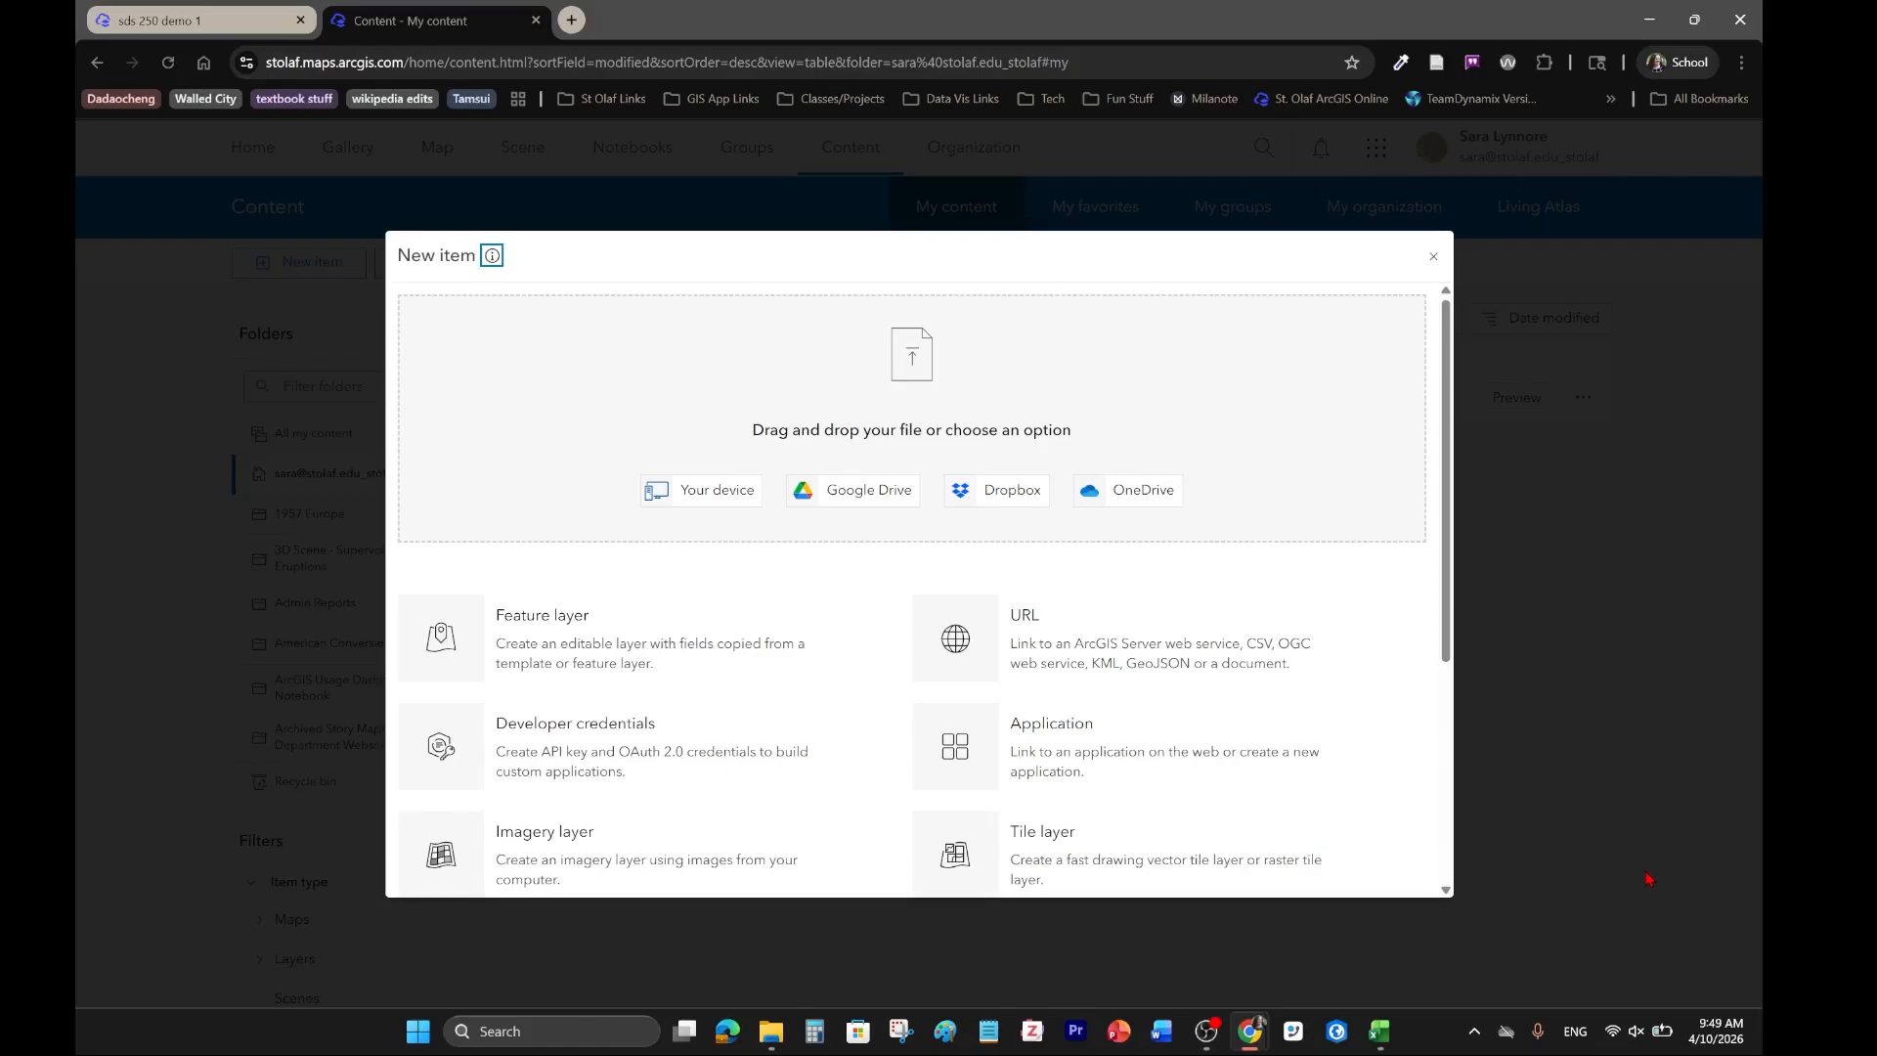
drag(1553, 918, 905, 444)
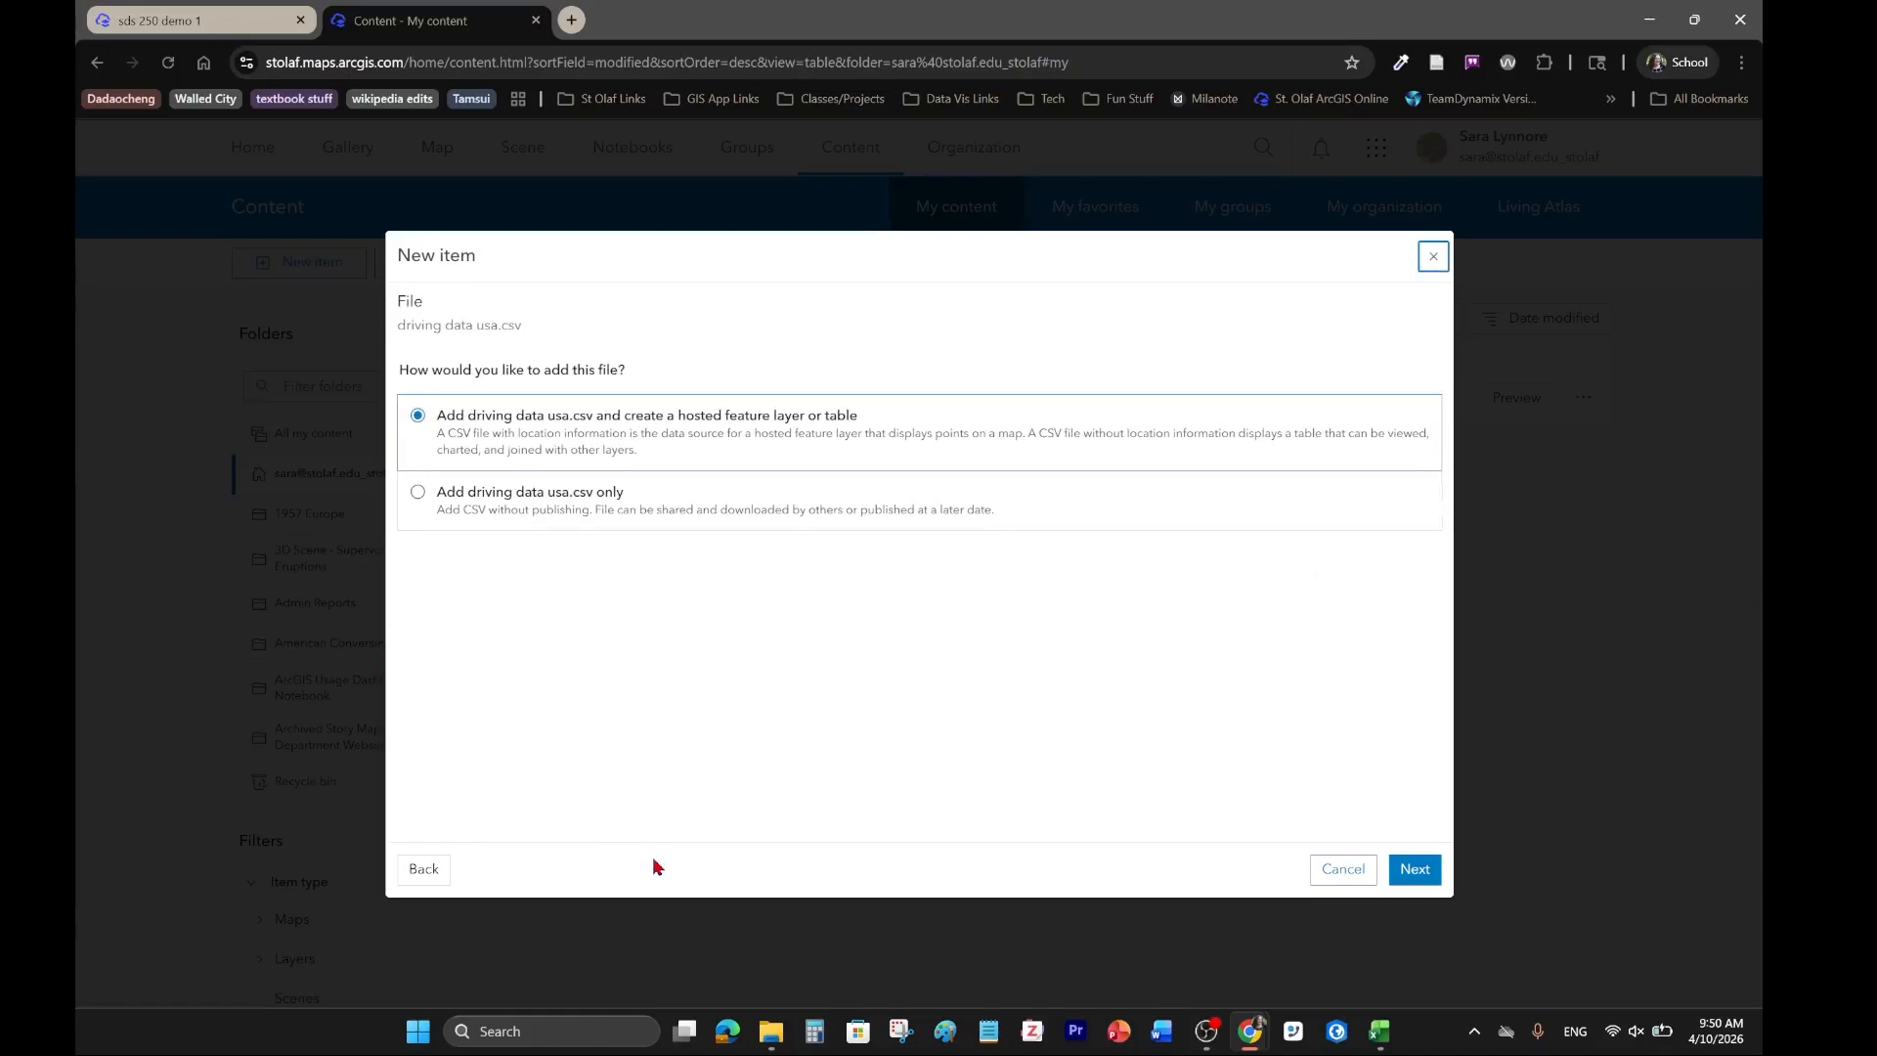
click(1415, 871)
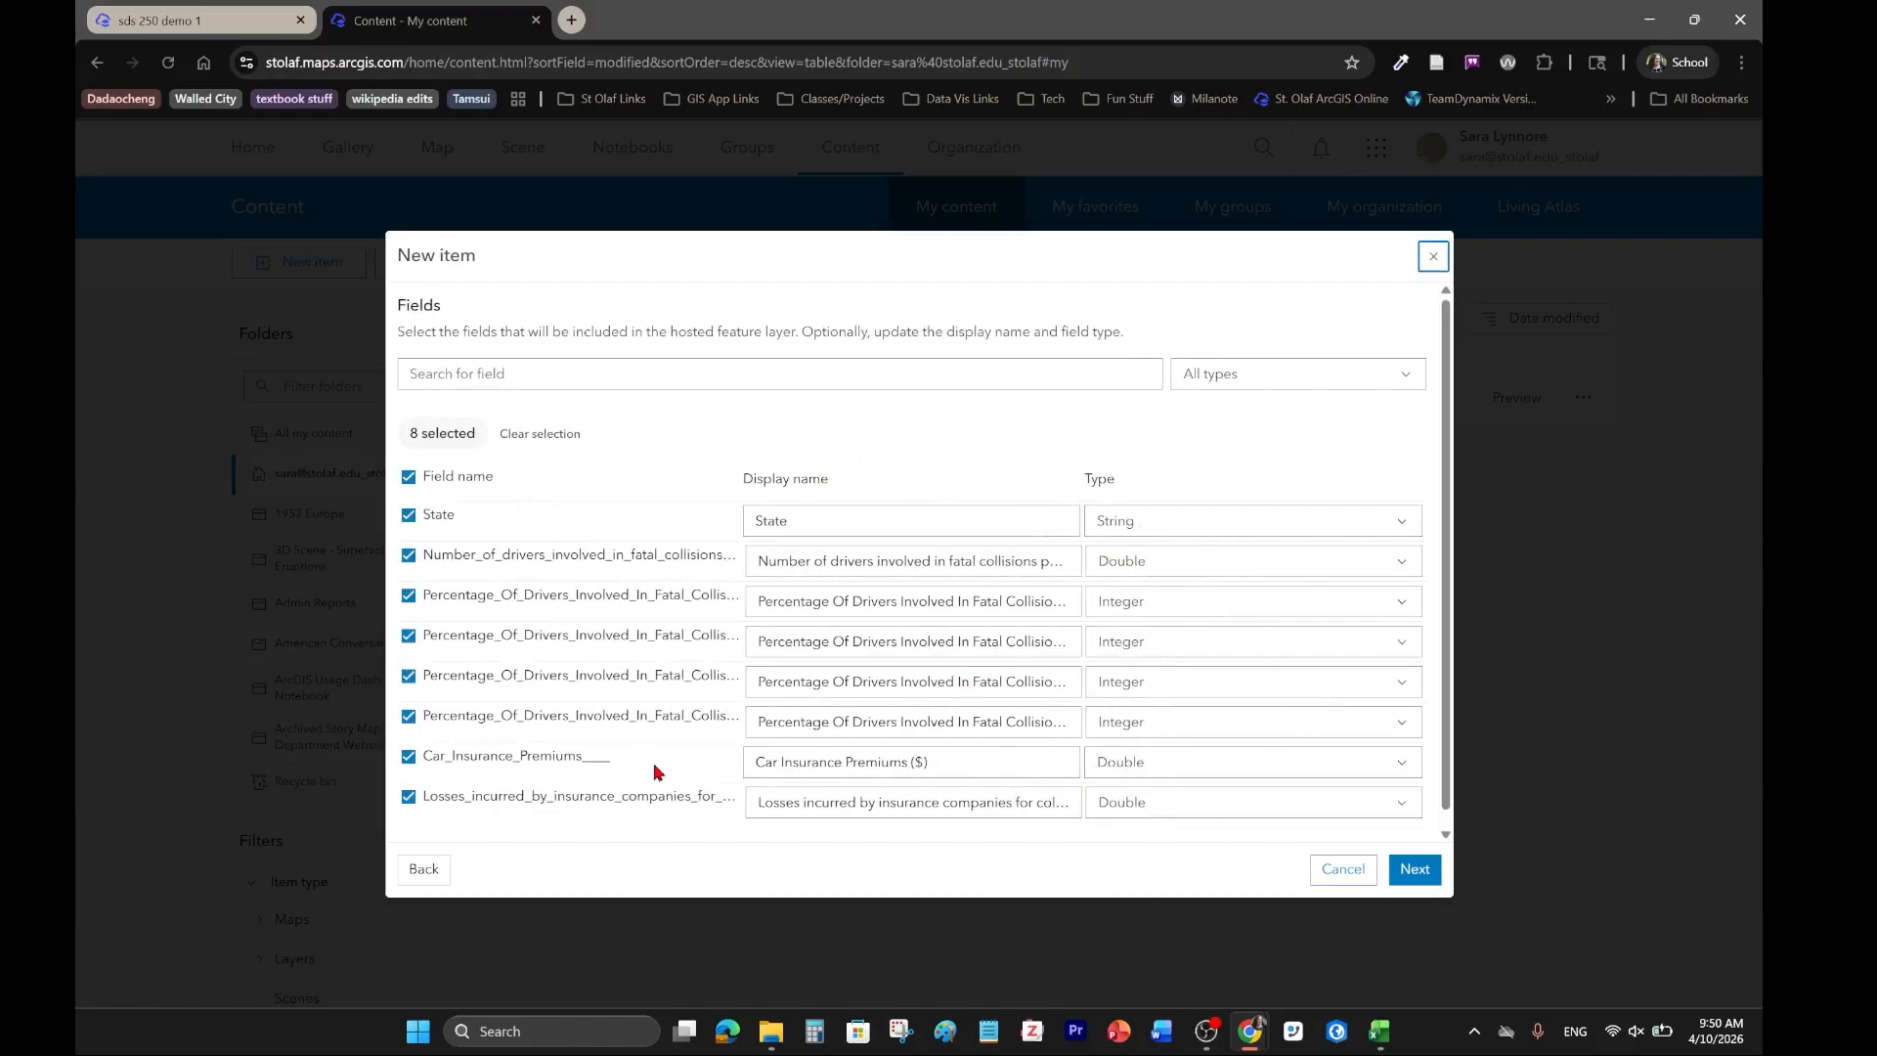
click(1414, 871)
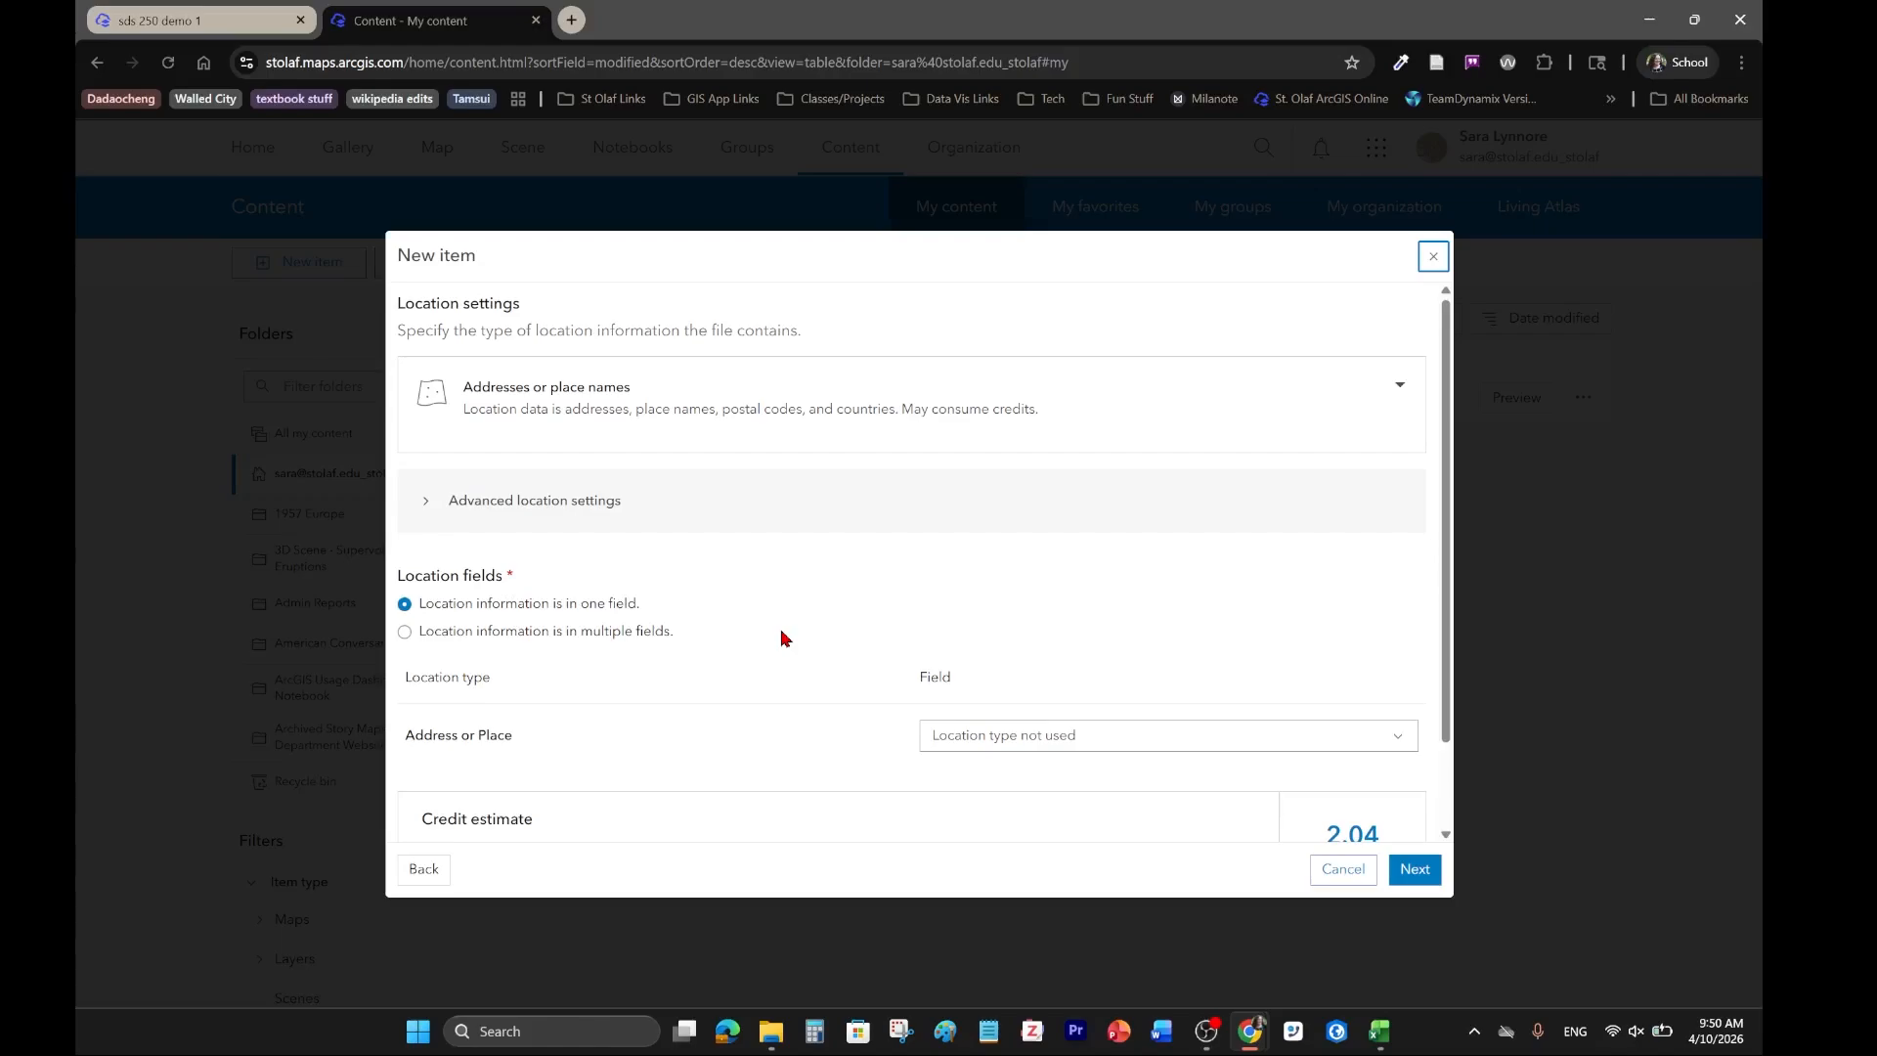
Keep location information in one field and use the State field as the Address or Place for locating the records.
drag(647, 604, 640, 604)
click(641, 605)
triple_click(641, 605)
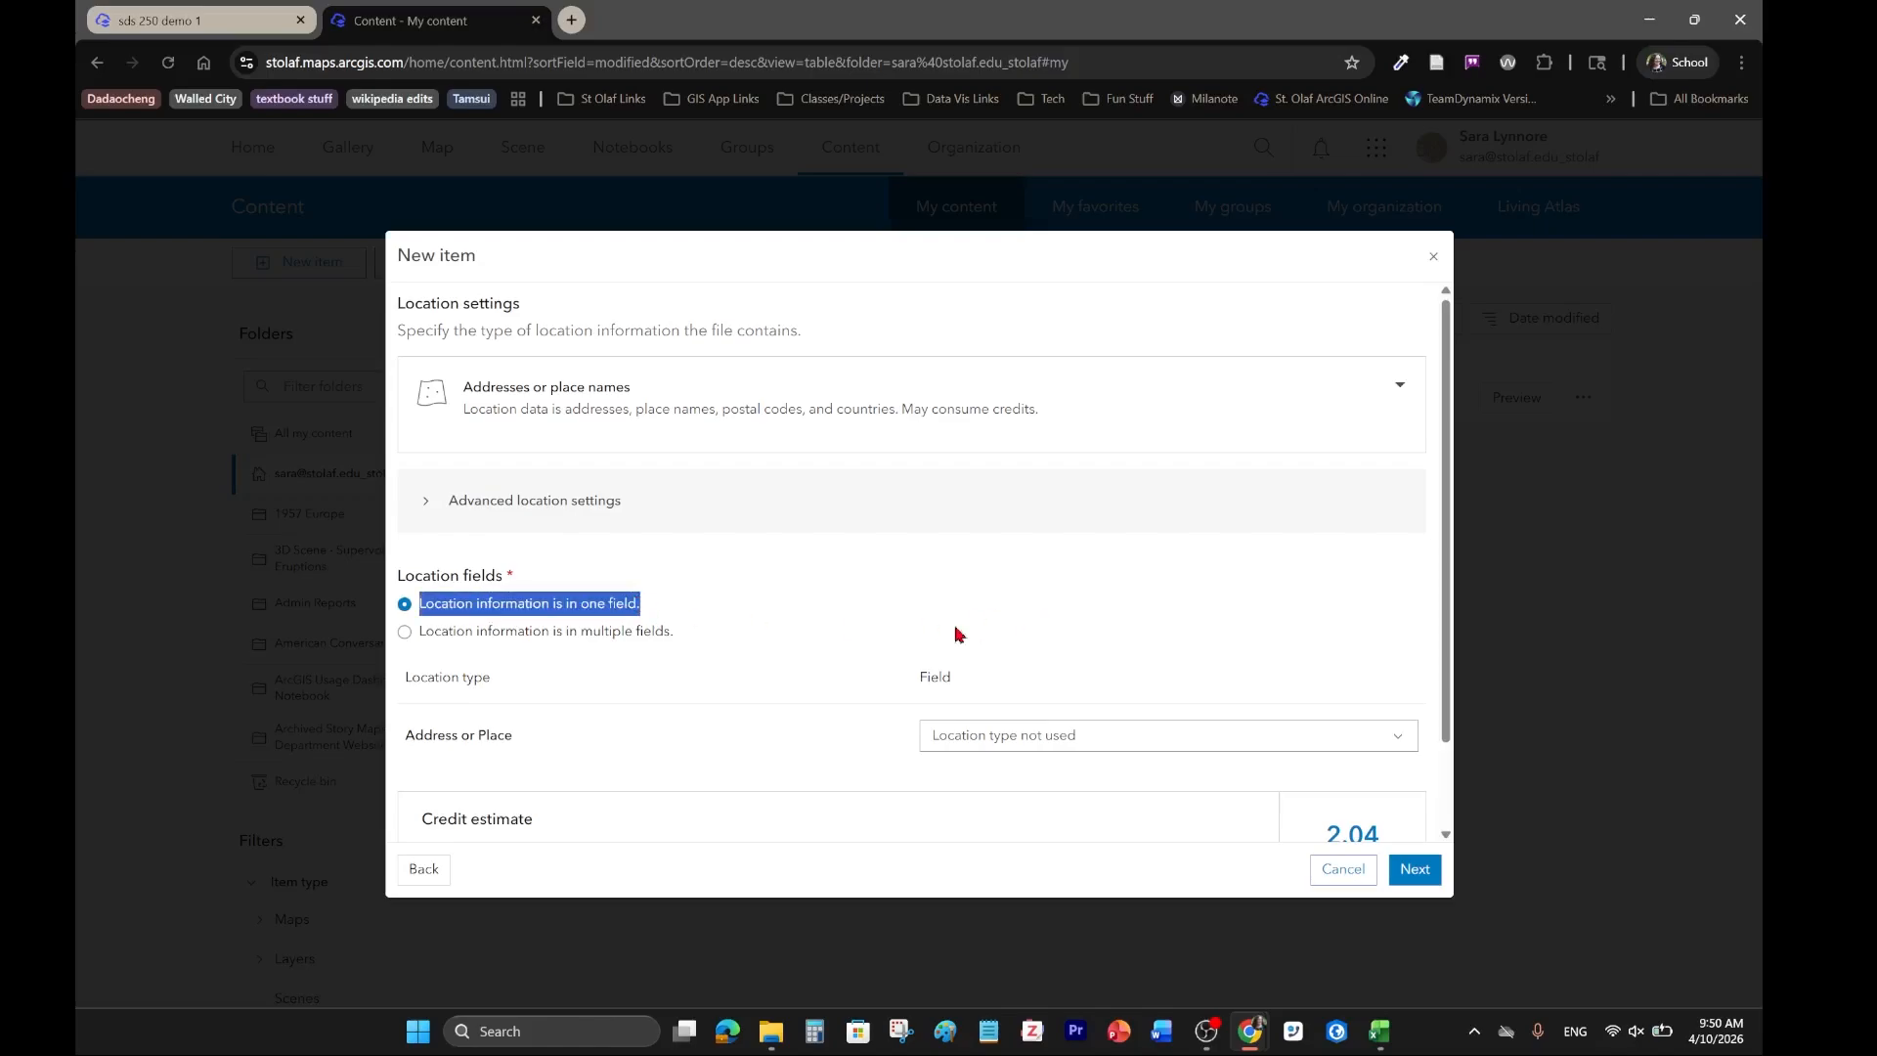
click(735, 605)
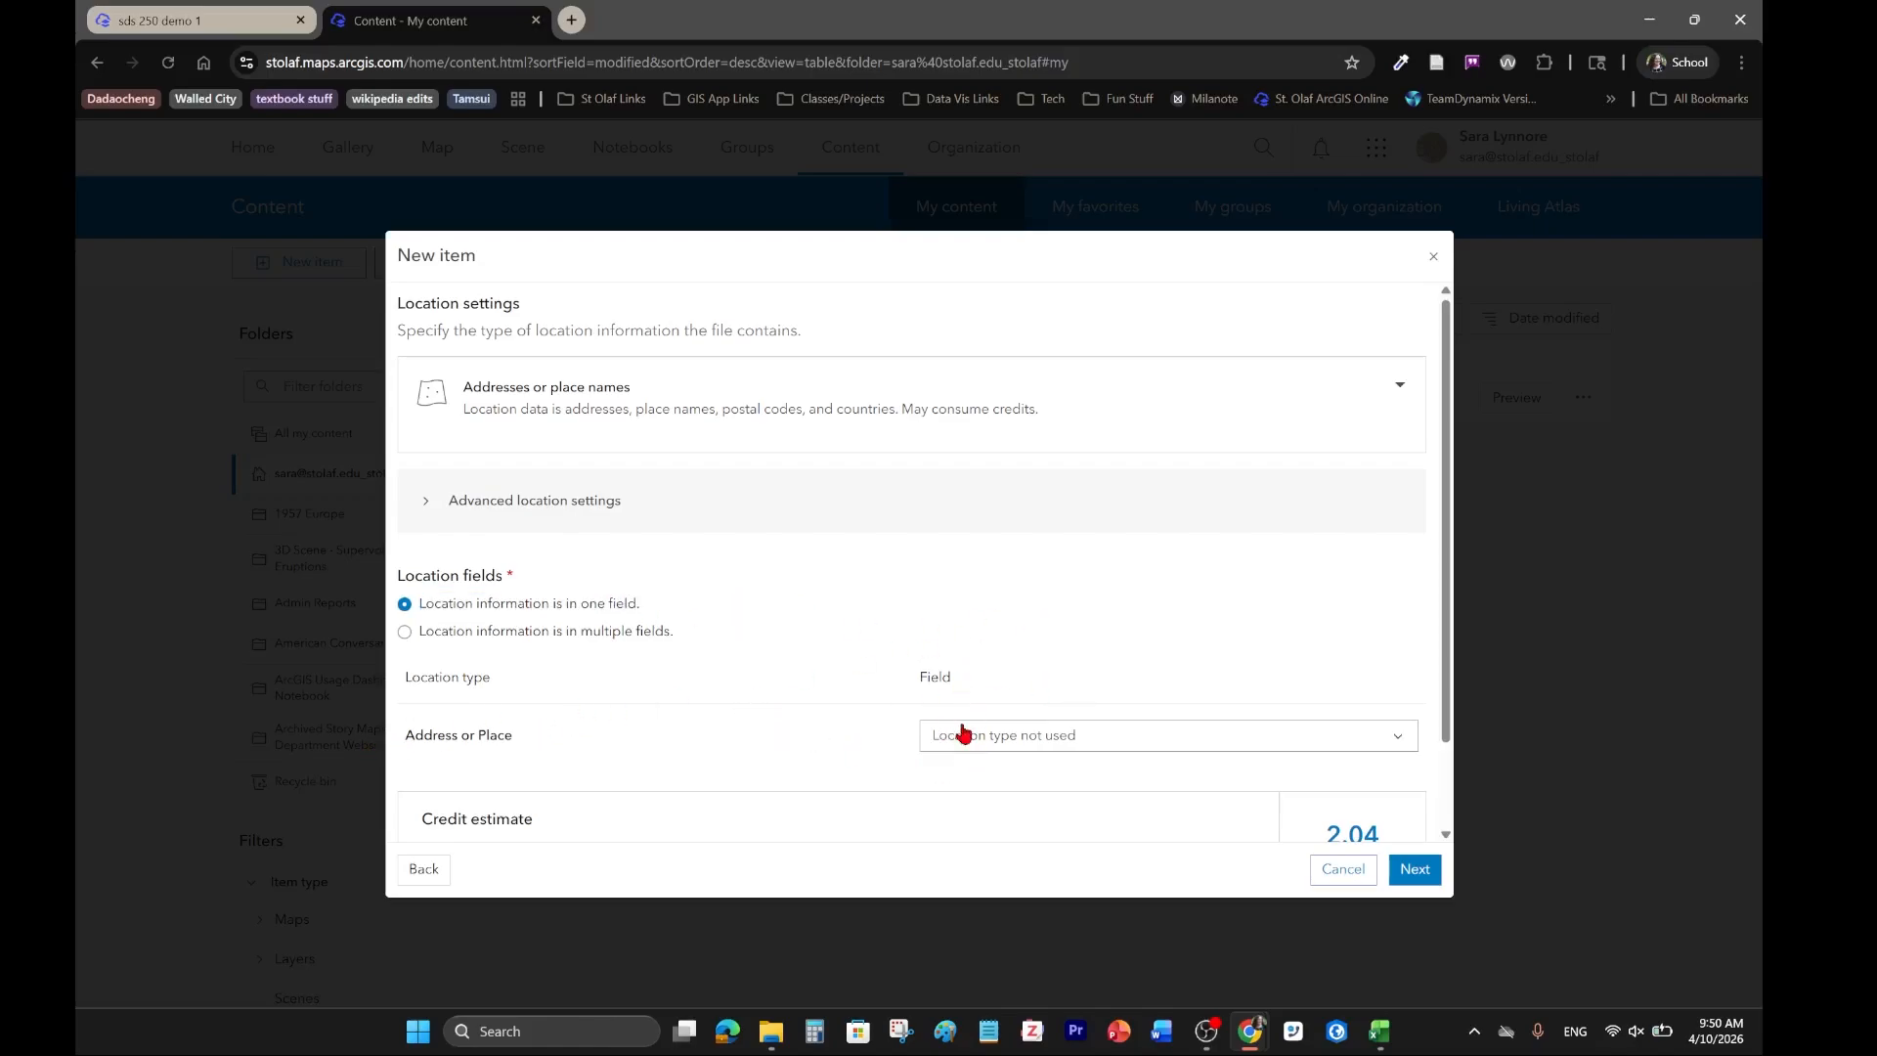
click(960, 743)
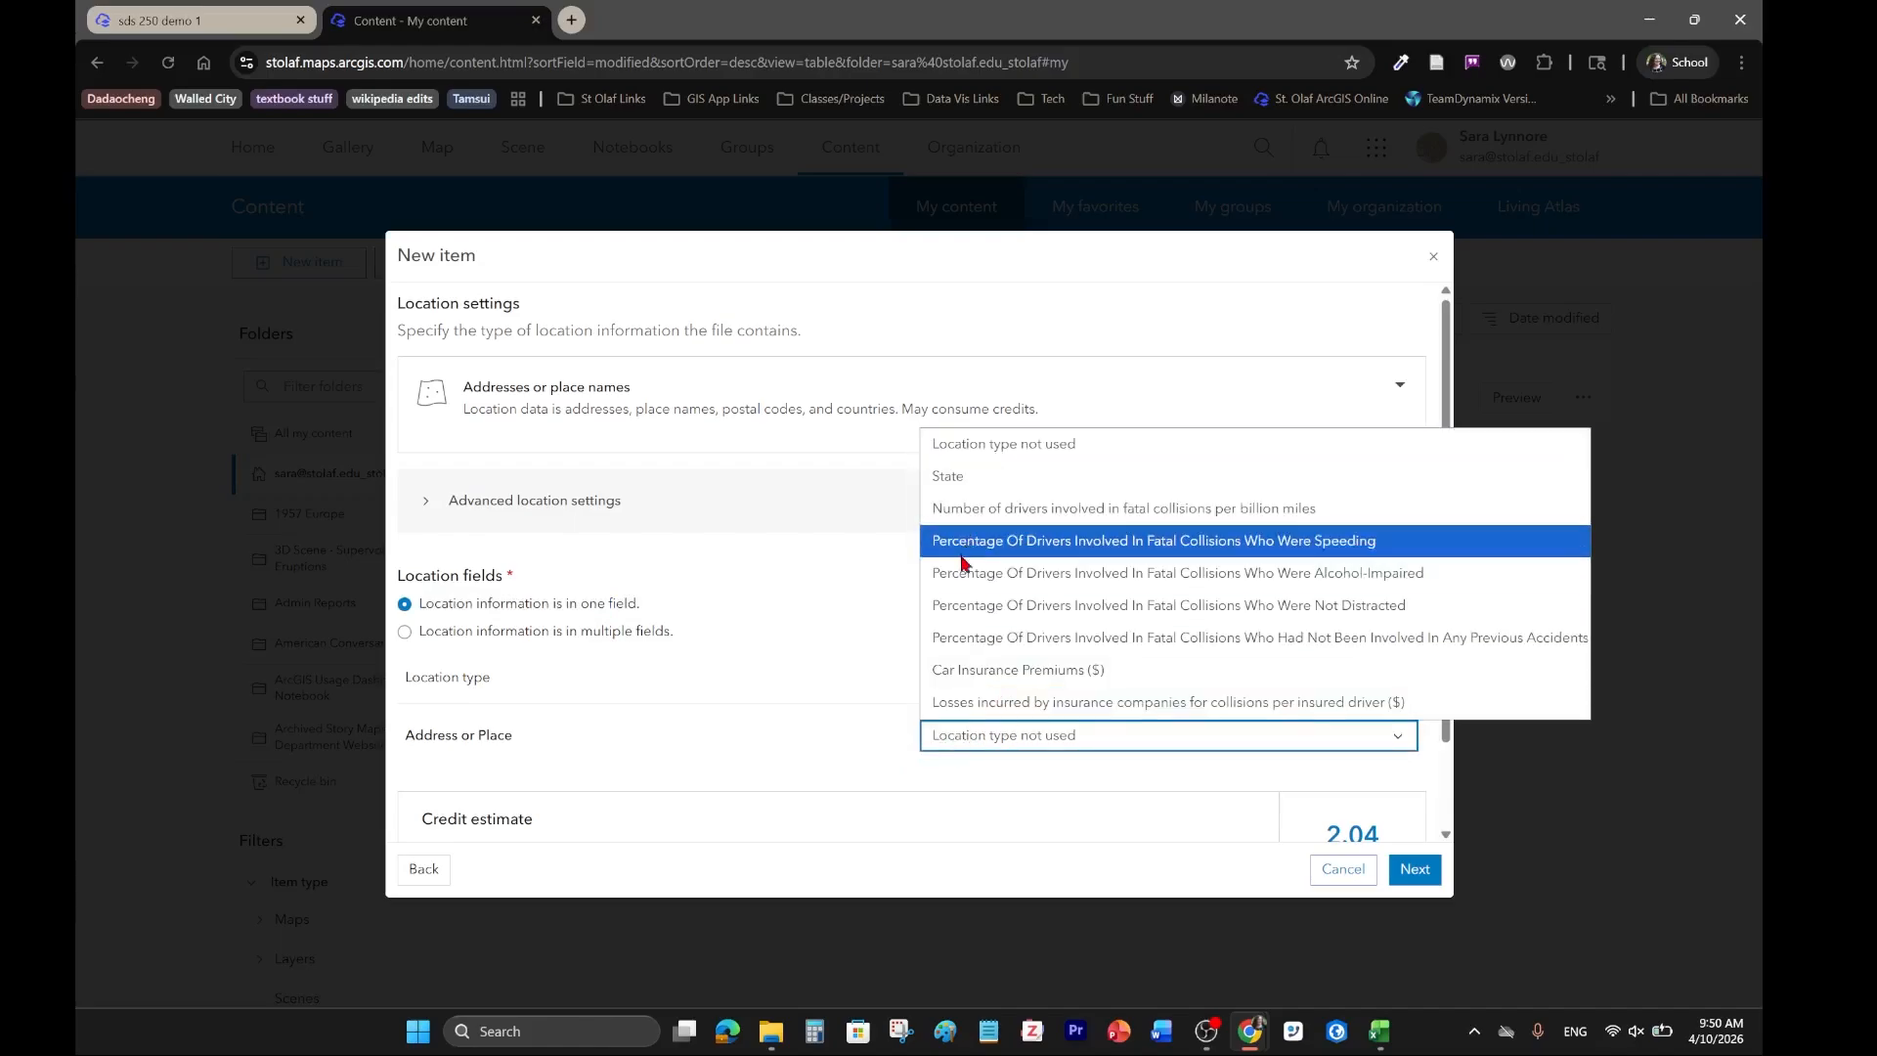
click(968, 479)
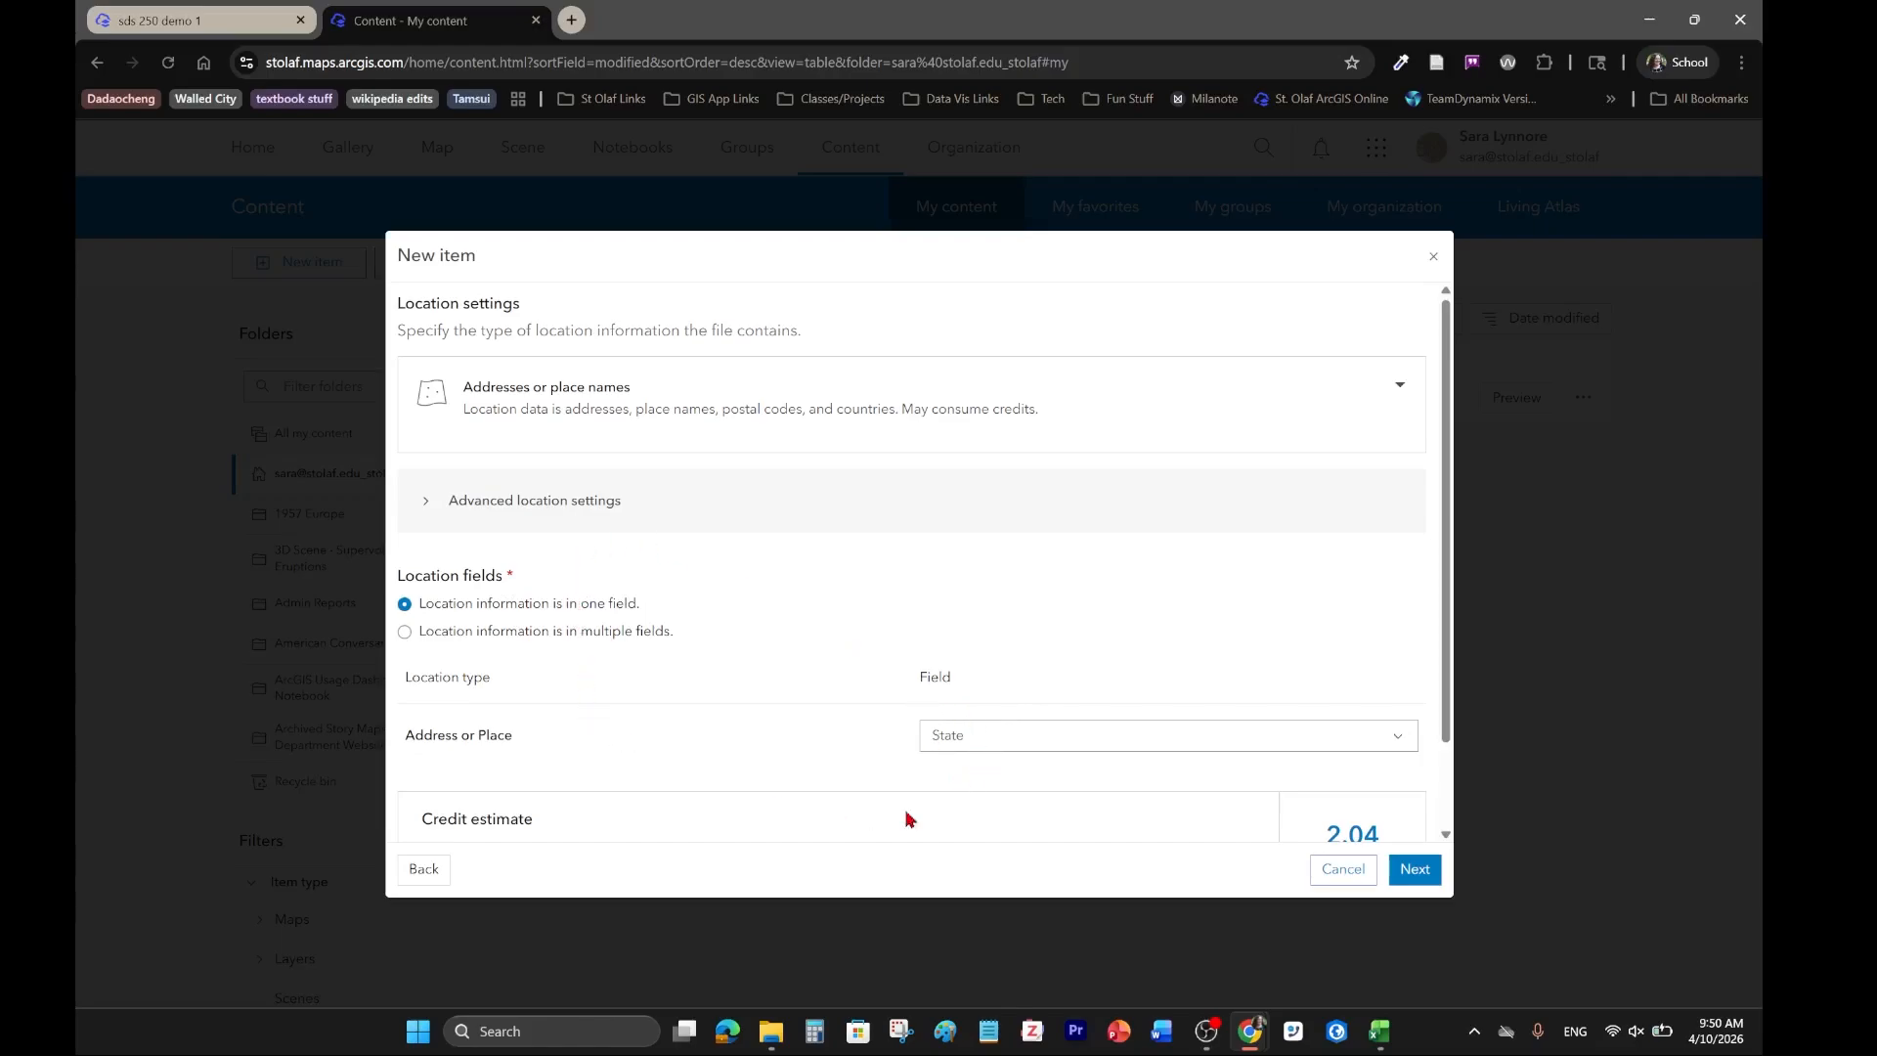
scroll(768, 753, down, 2)
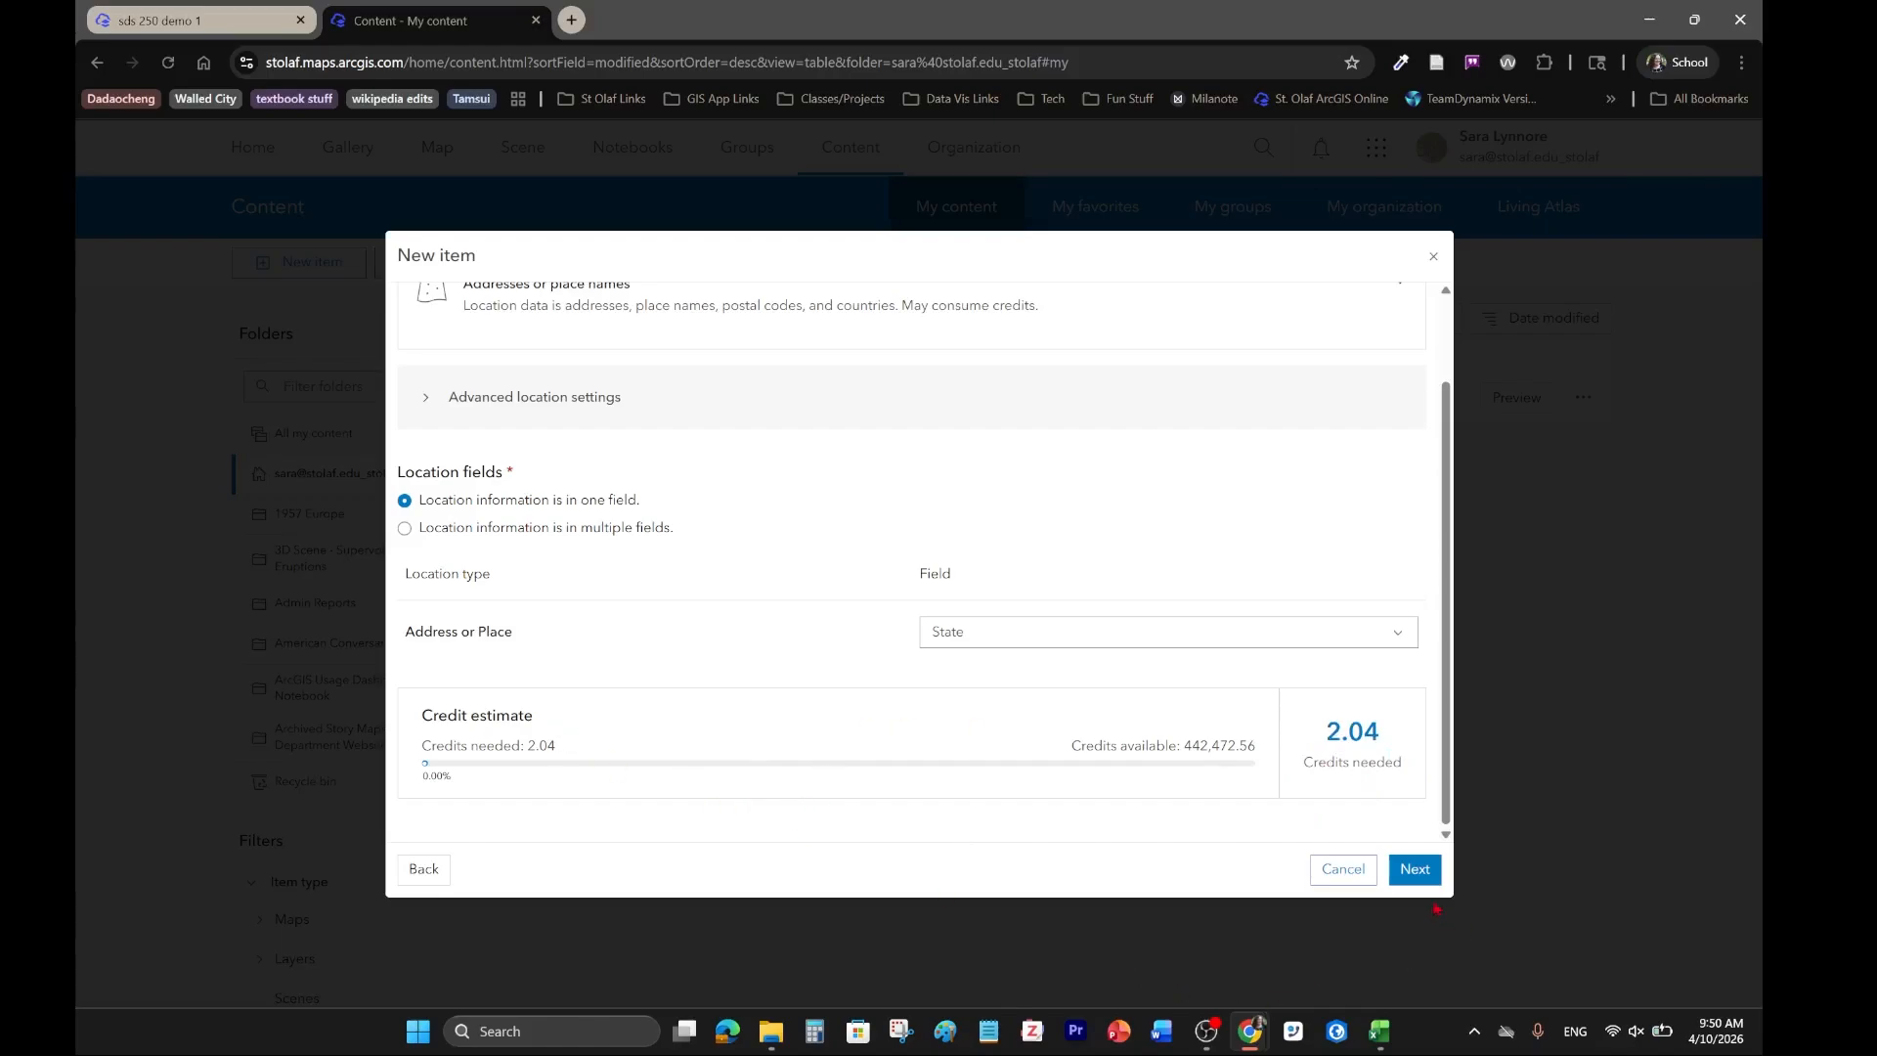
click(1417, 871)
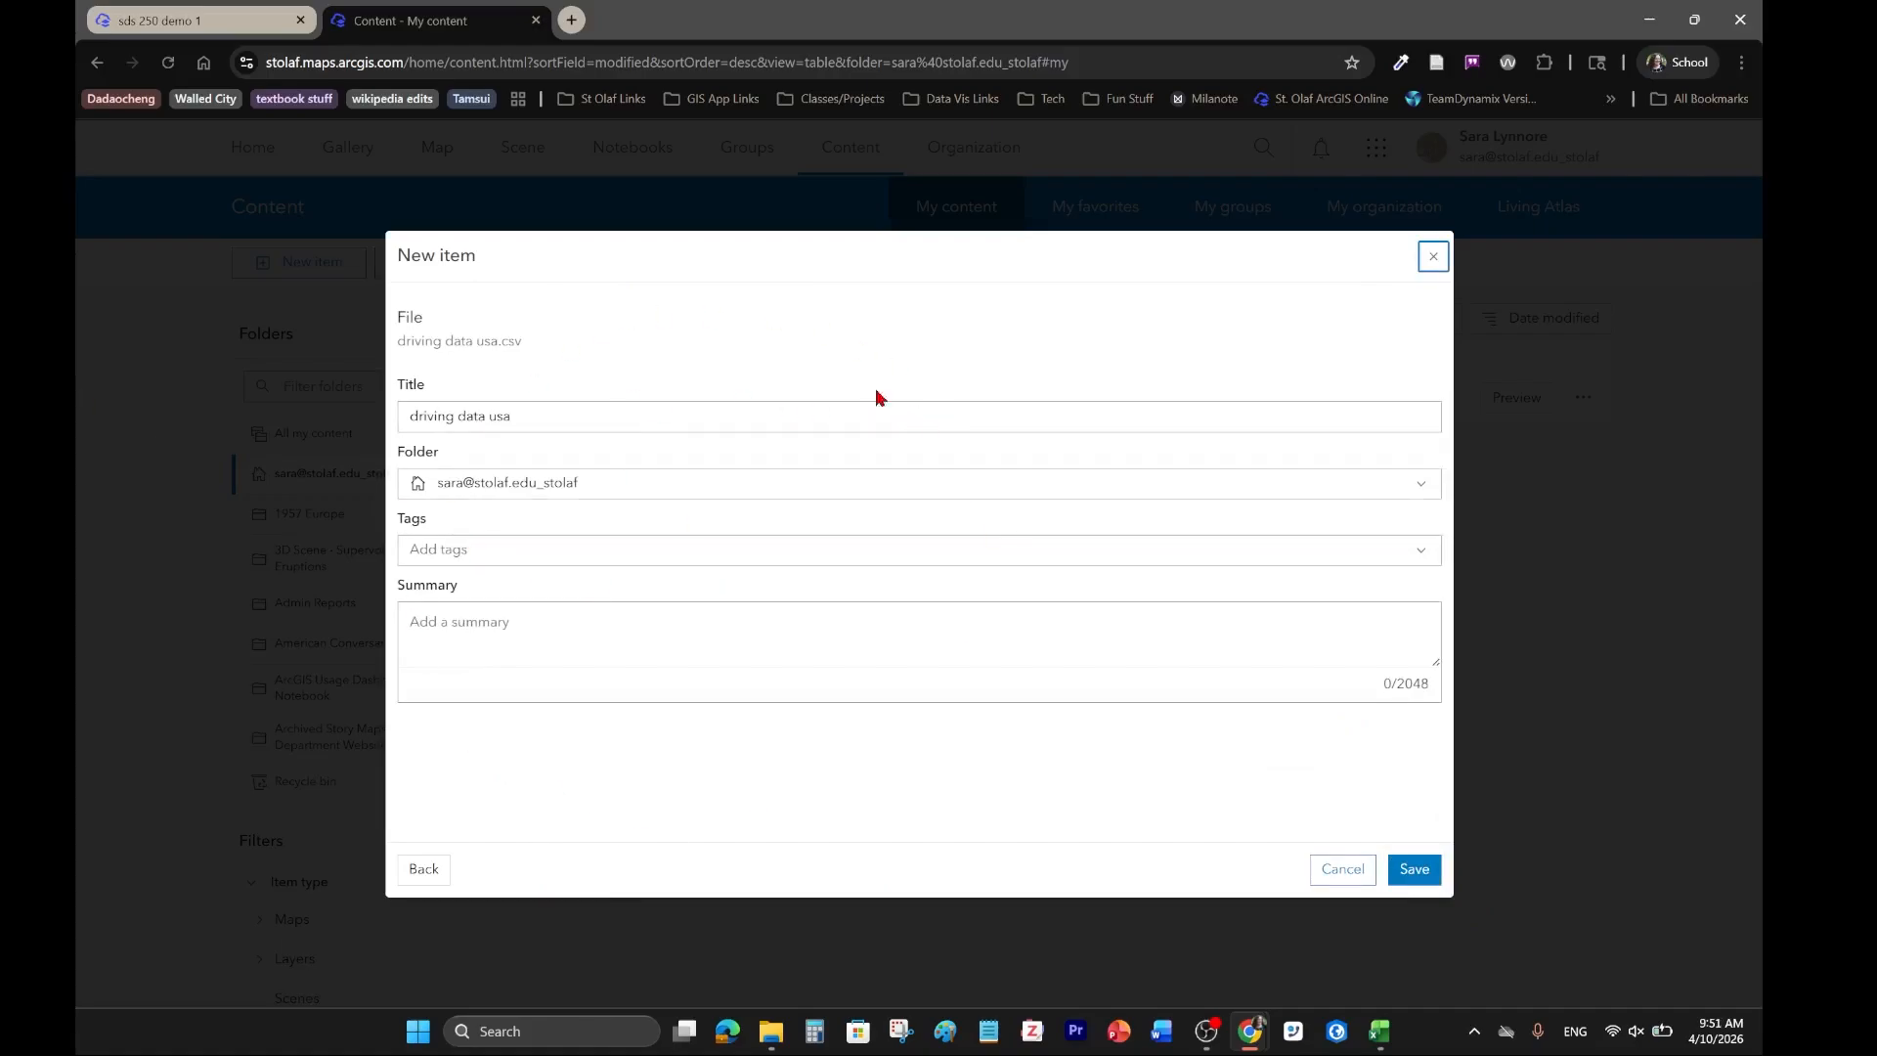
Save the driving data usa item in the SDS 250: Data Viz folder.
click(489, 416)
triple_click(489, 417)
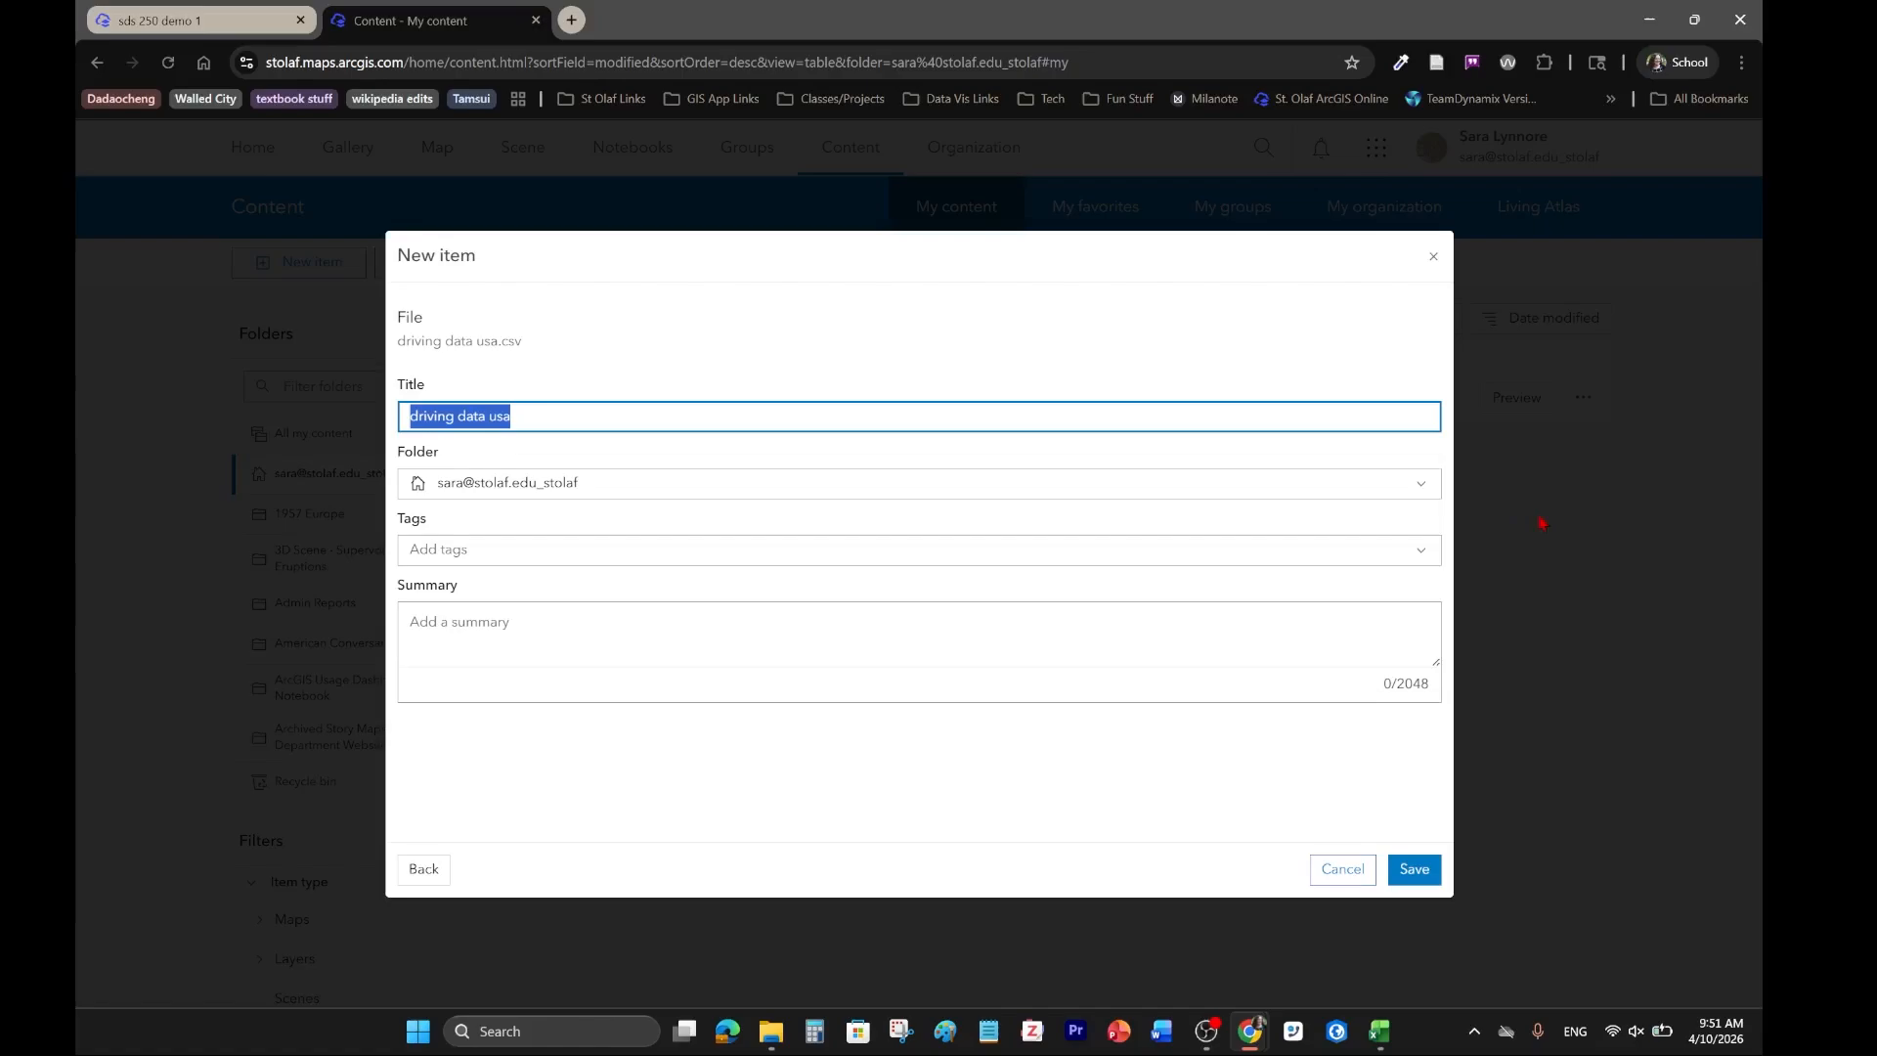
click(1424, 499)
click(547, 587)
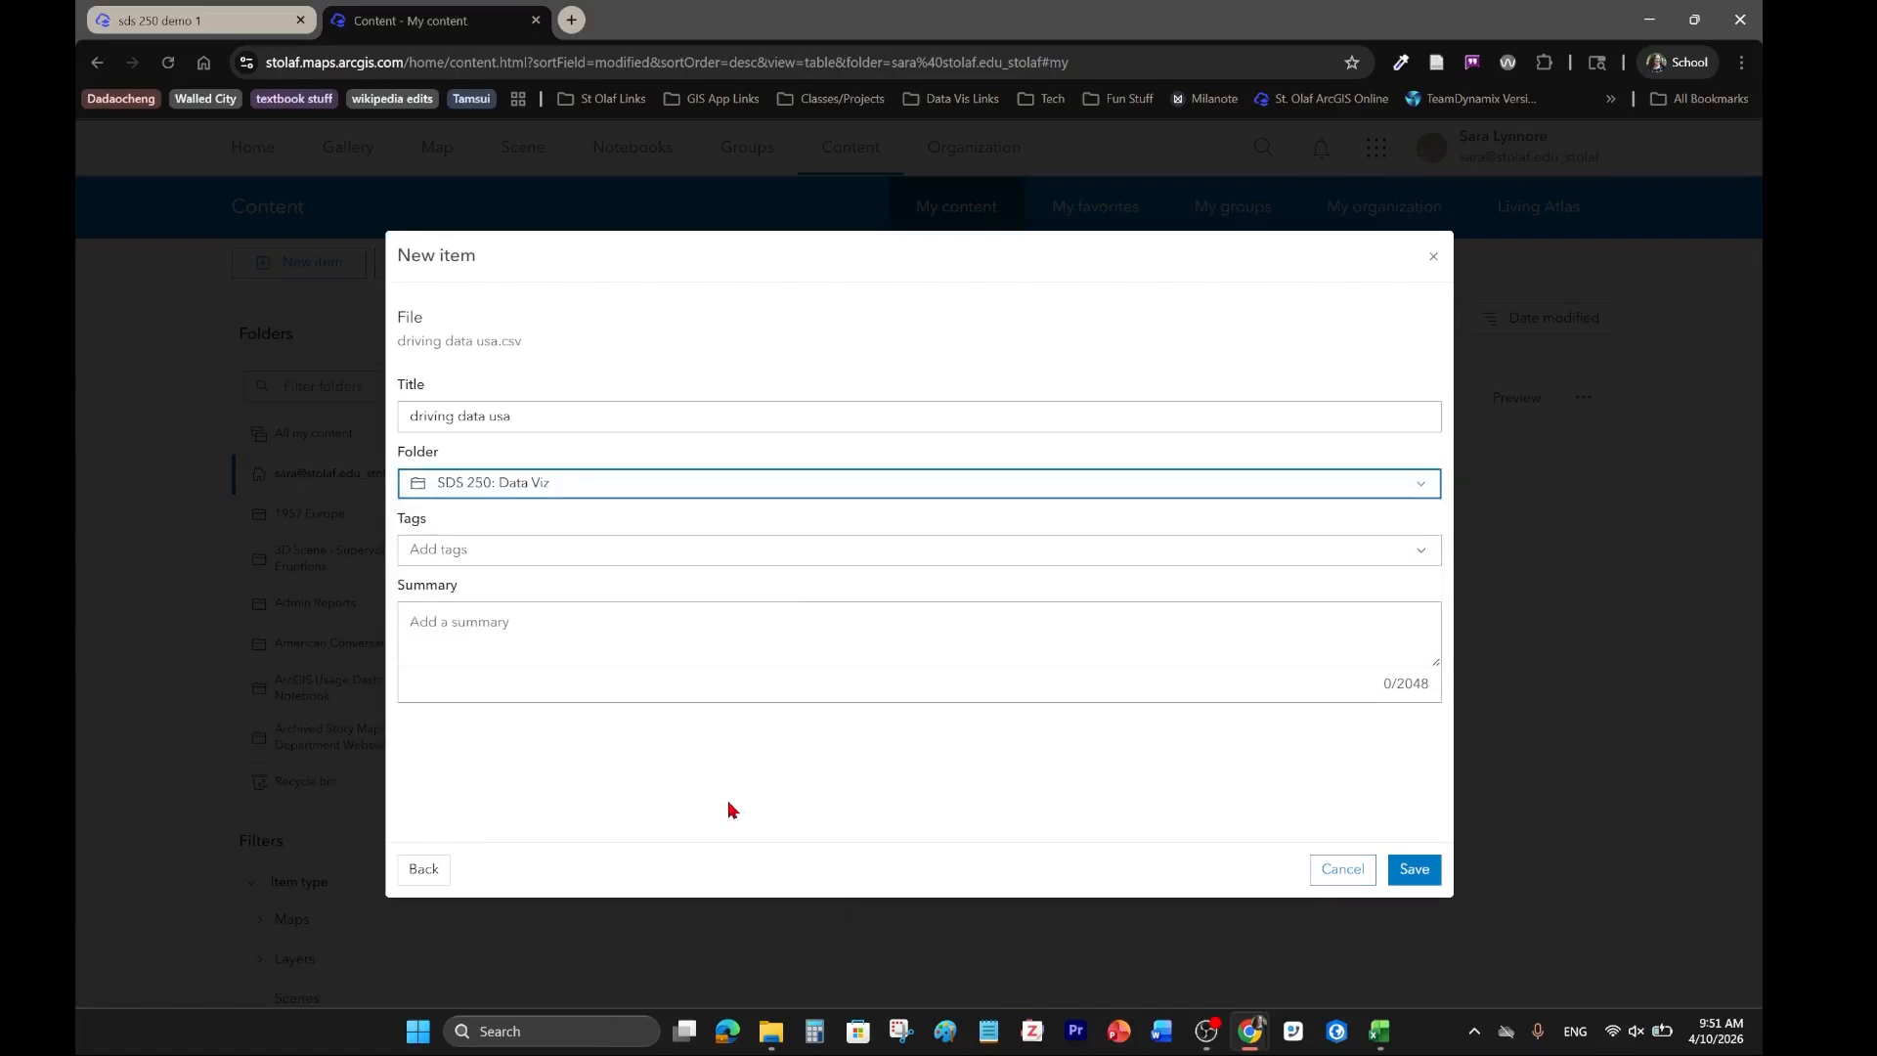
click(1415, 870)
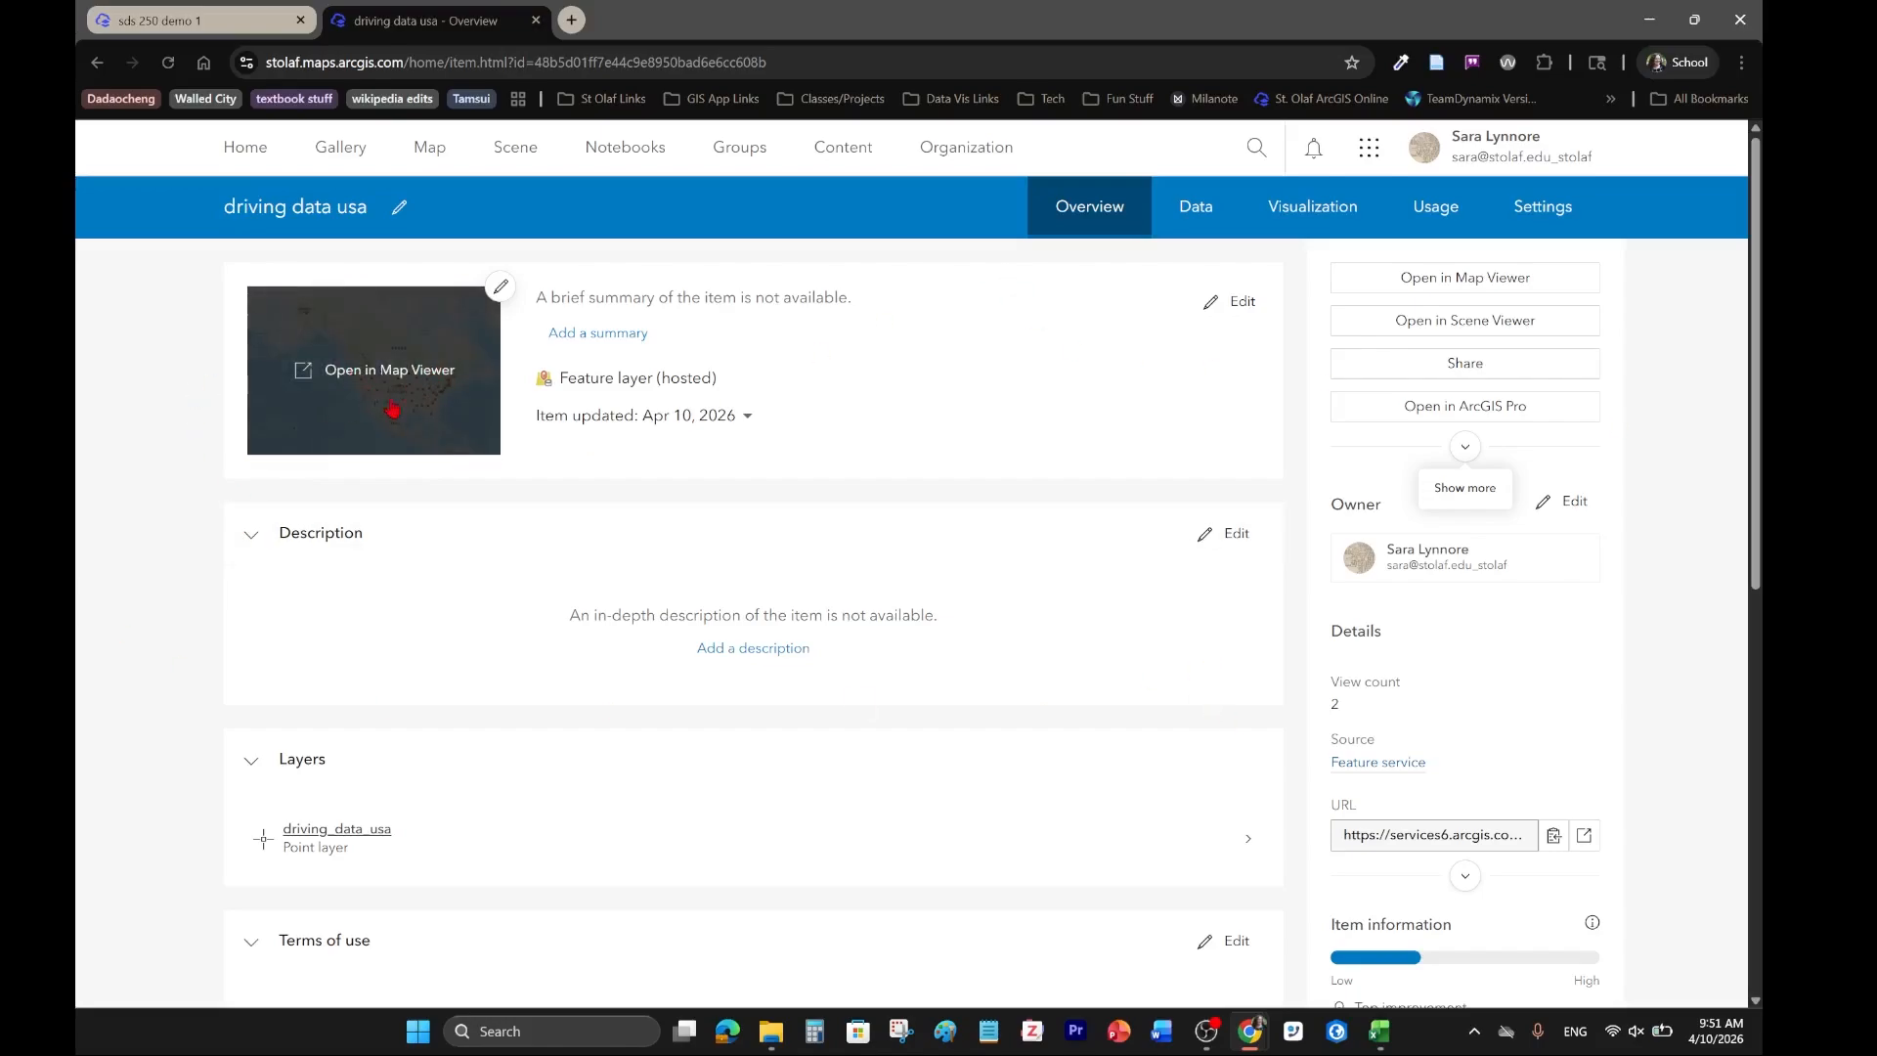
Open the driving data usa layer in Map Viewer and examine where its points fall across the United States and Hawaii.
click(1446, 282)
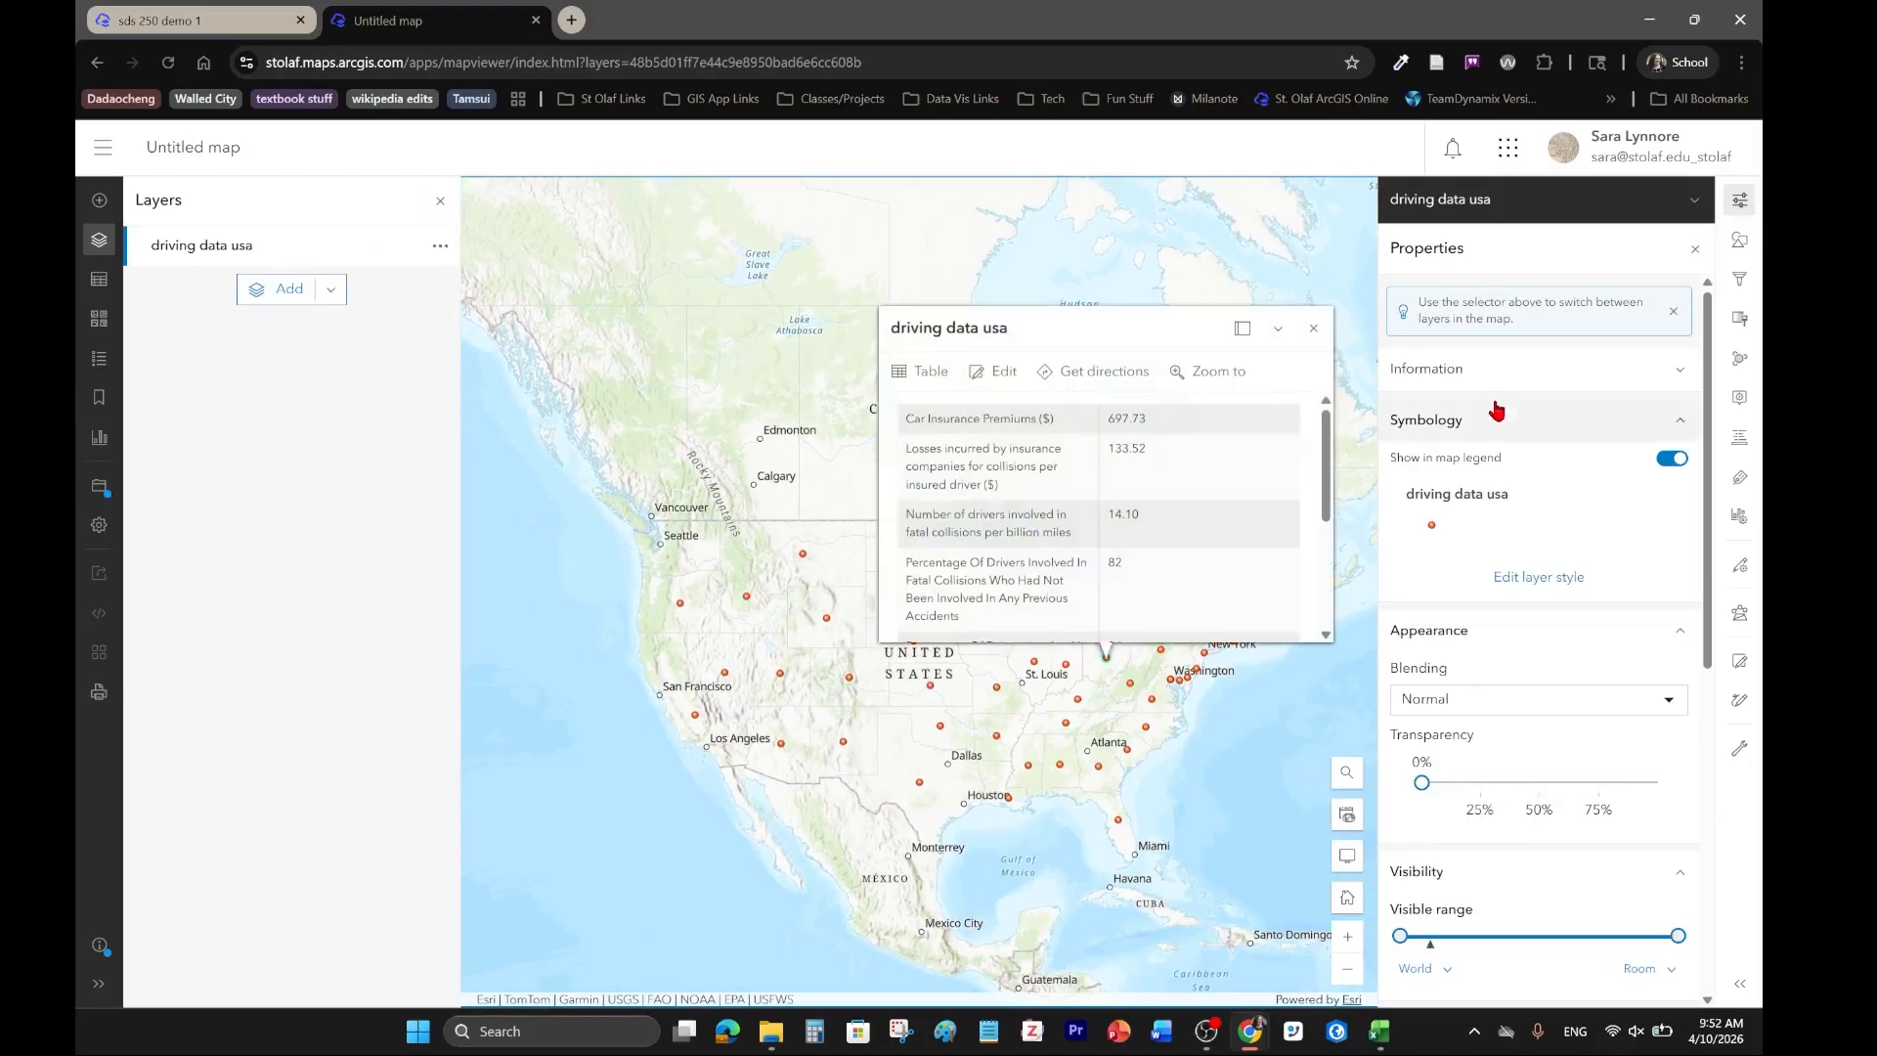
click(1314, 331)
drag(766, 882, 704, 585)
drag(712, 653, 1073, 871)
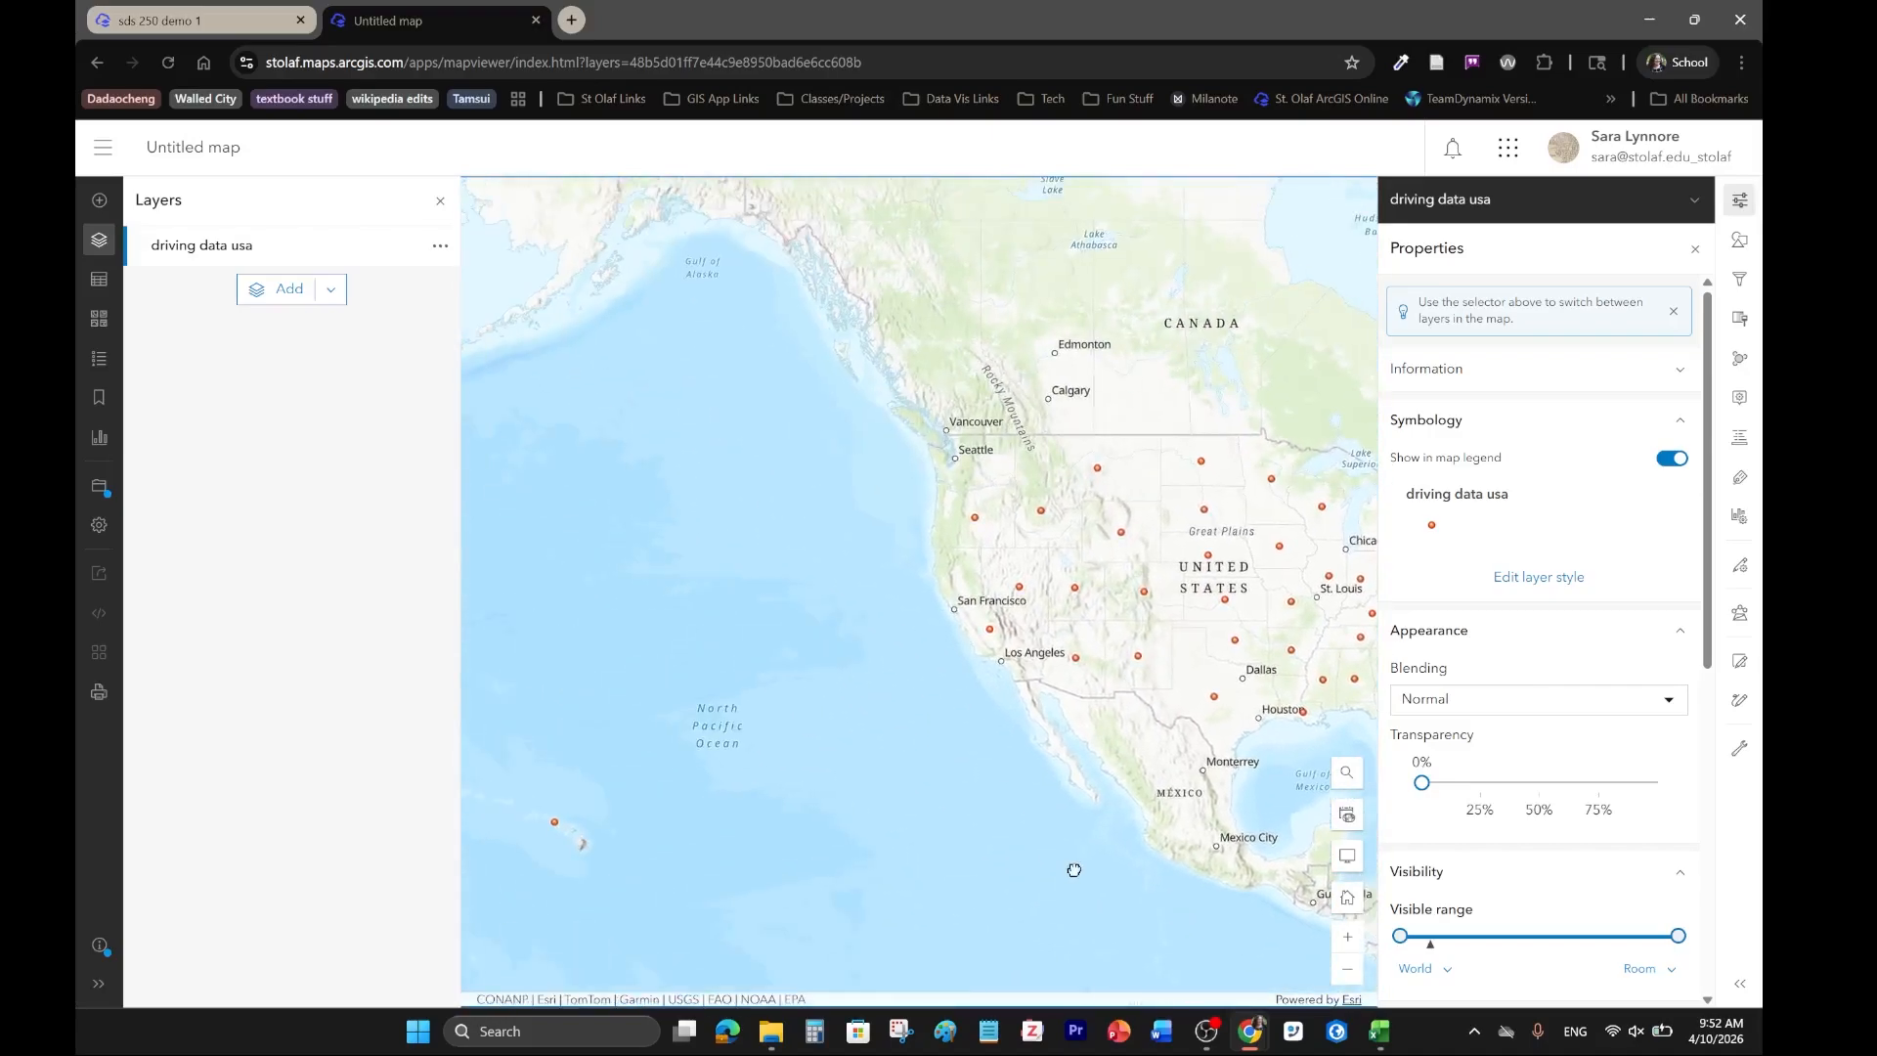
drag(847, 430, 773, 373)
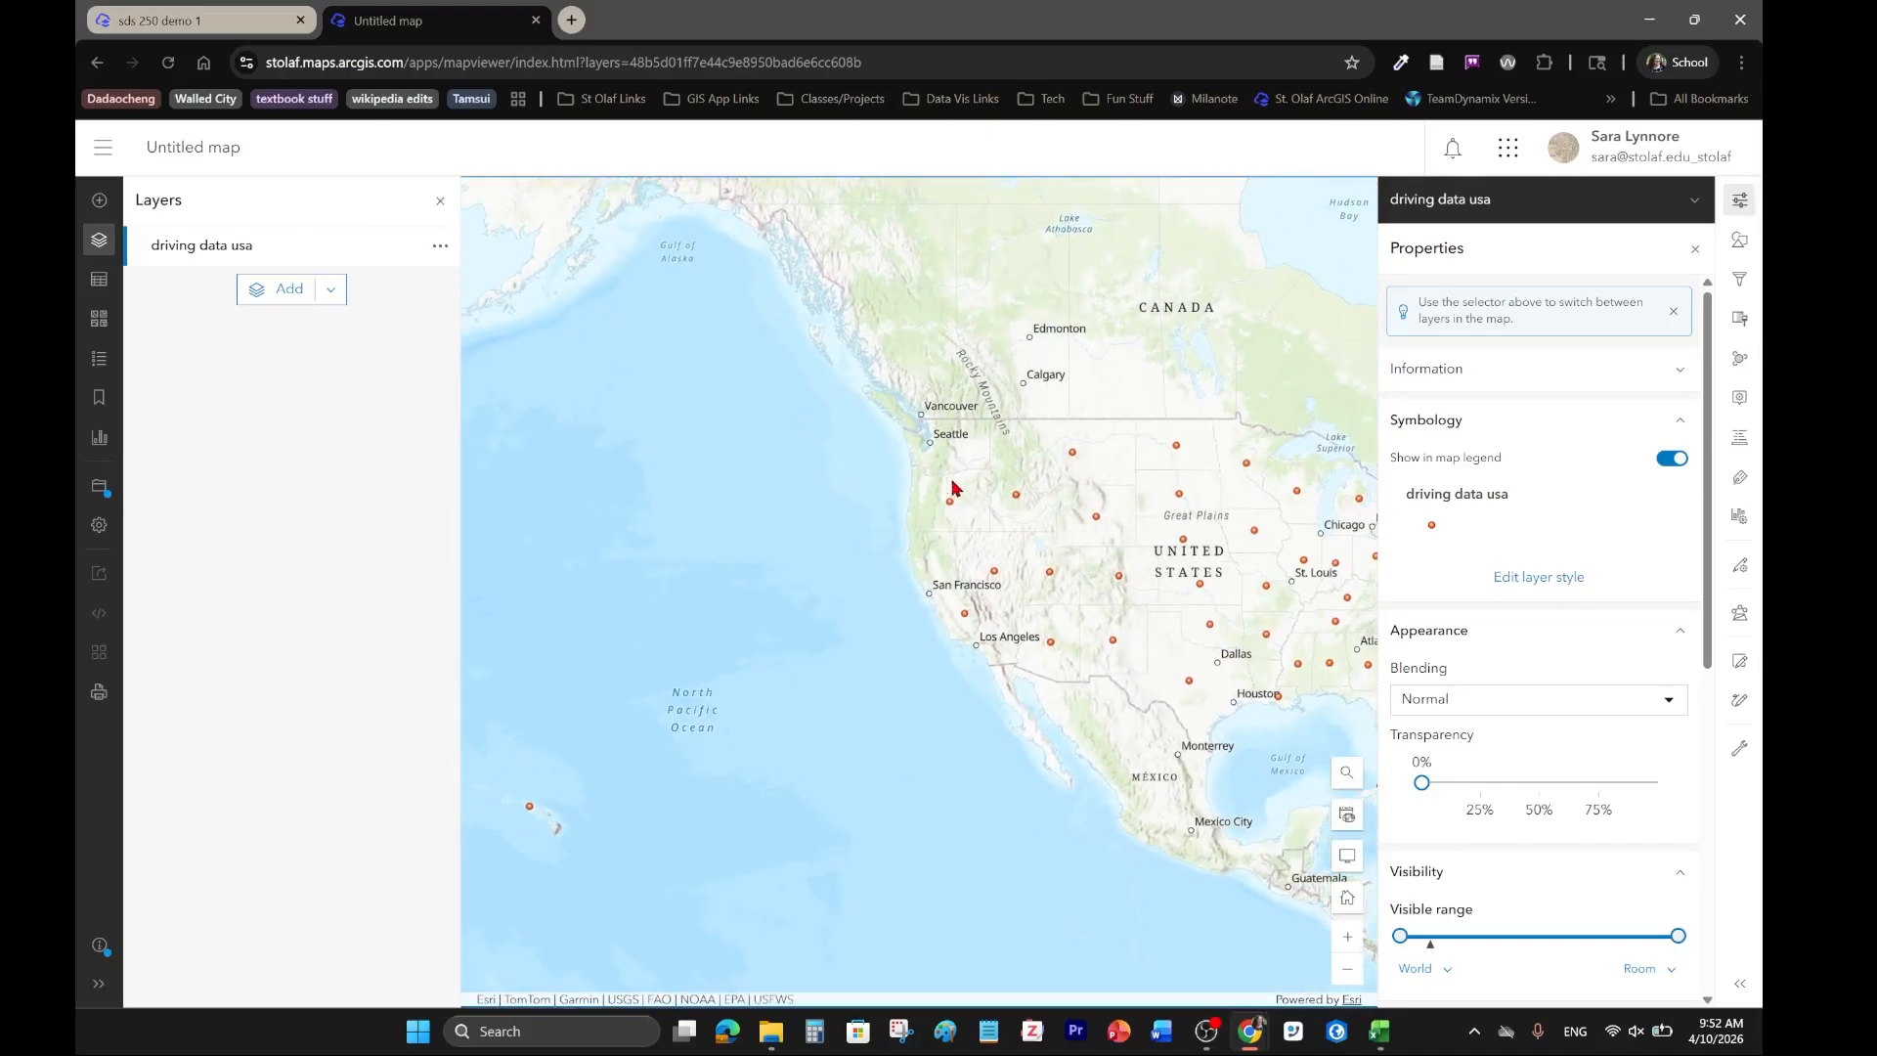
drag(955, 490, 822, 666)
Return to the sds 250 demo 1 map and add the driving data usa layer from My content.
click(124, 18)
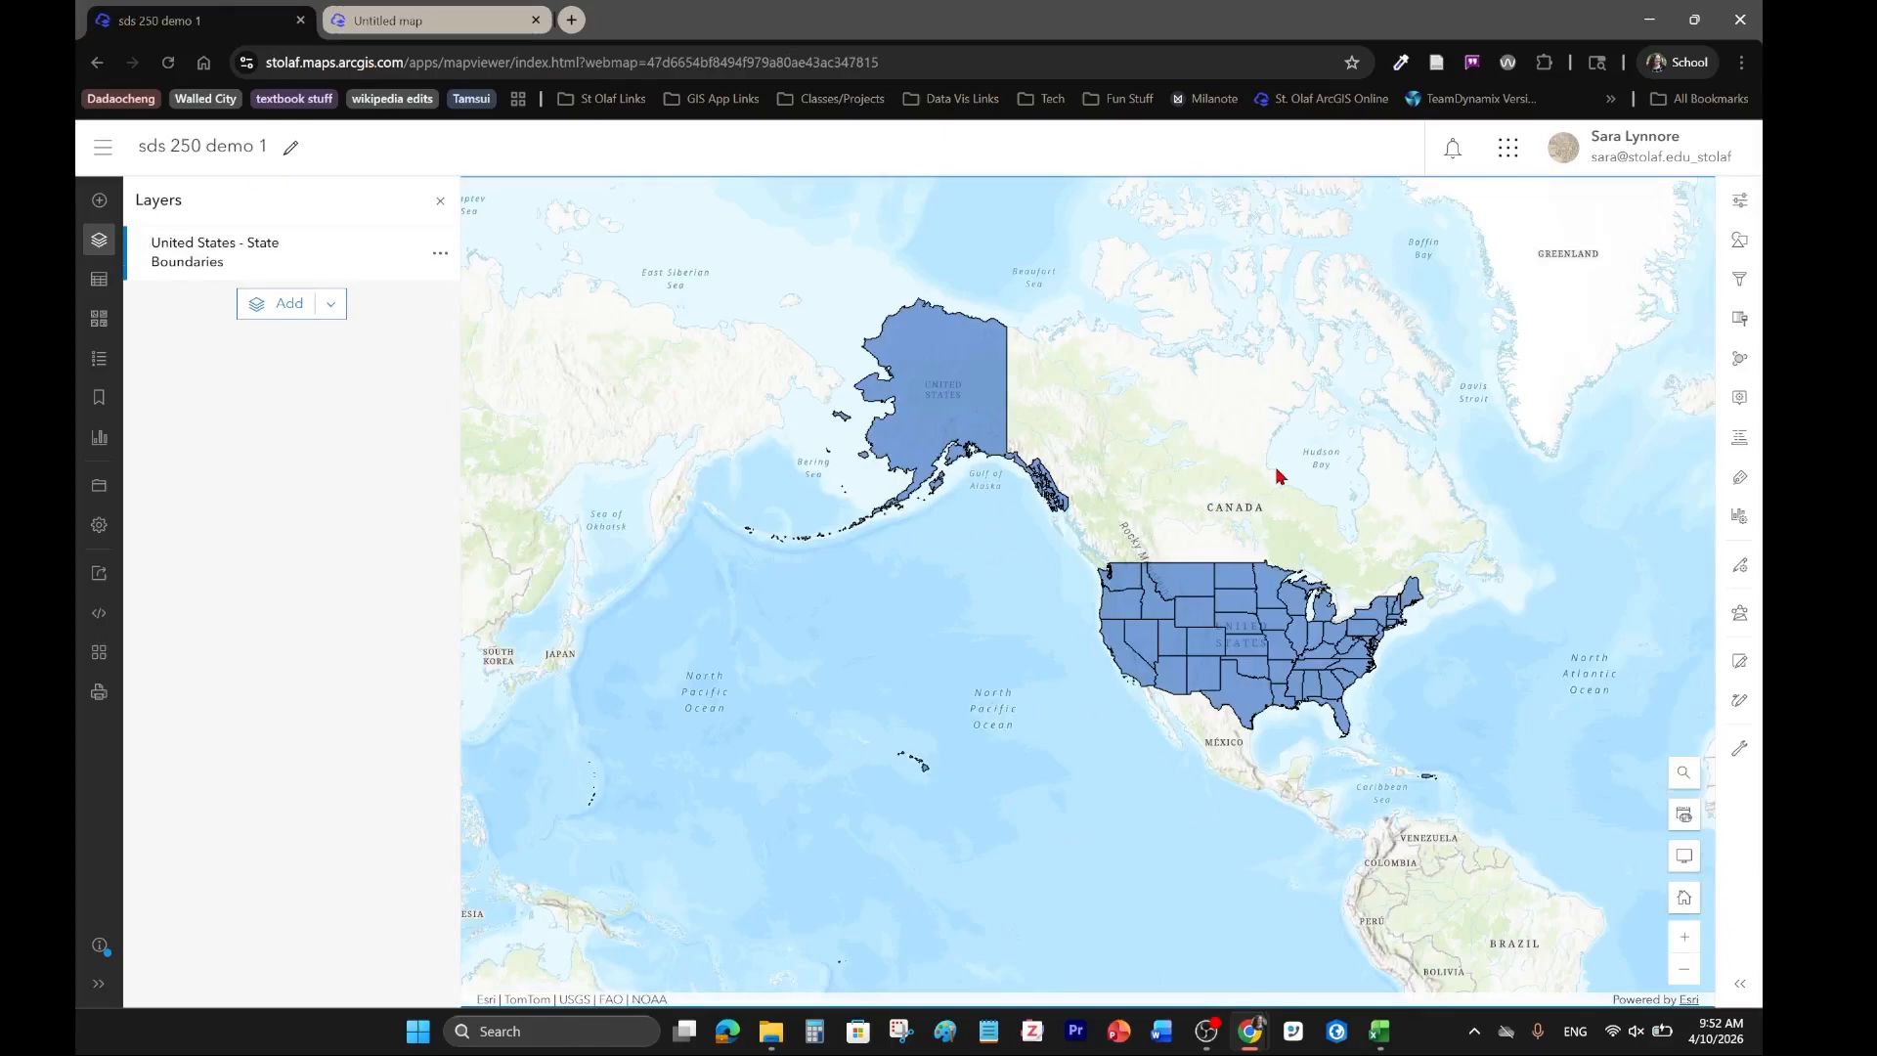
drag(1272, 471, 1244, 519)
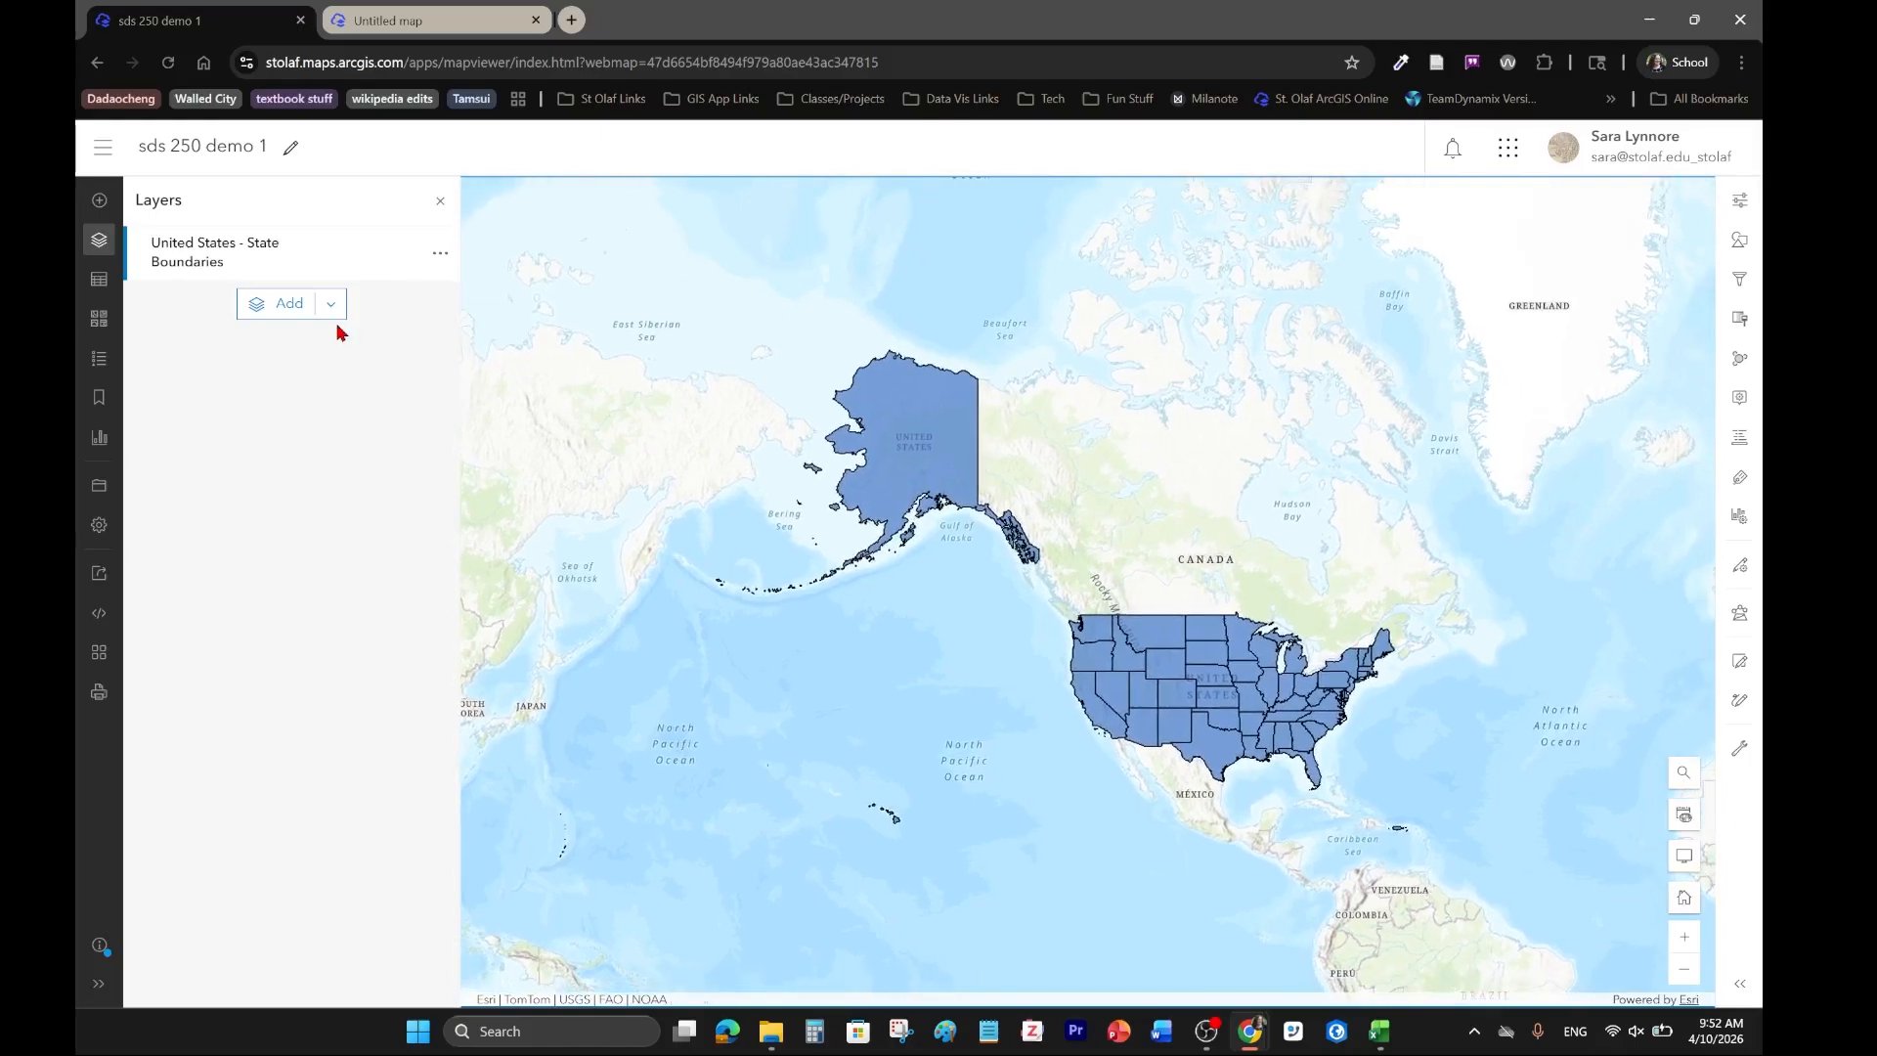
click(428, 24)
click(209, 21)
click(262, 311)
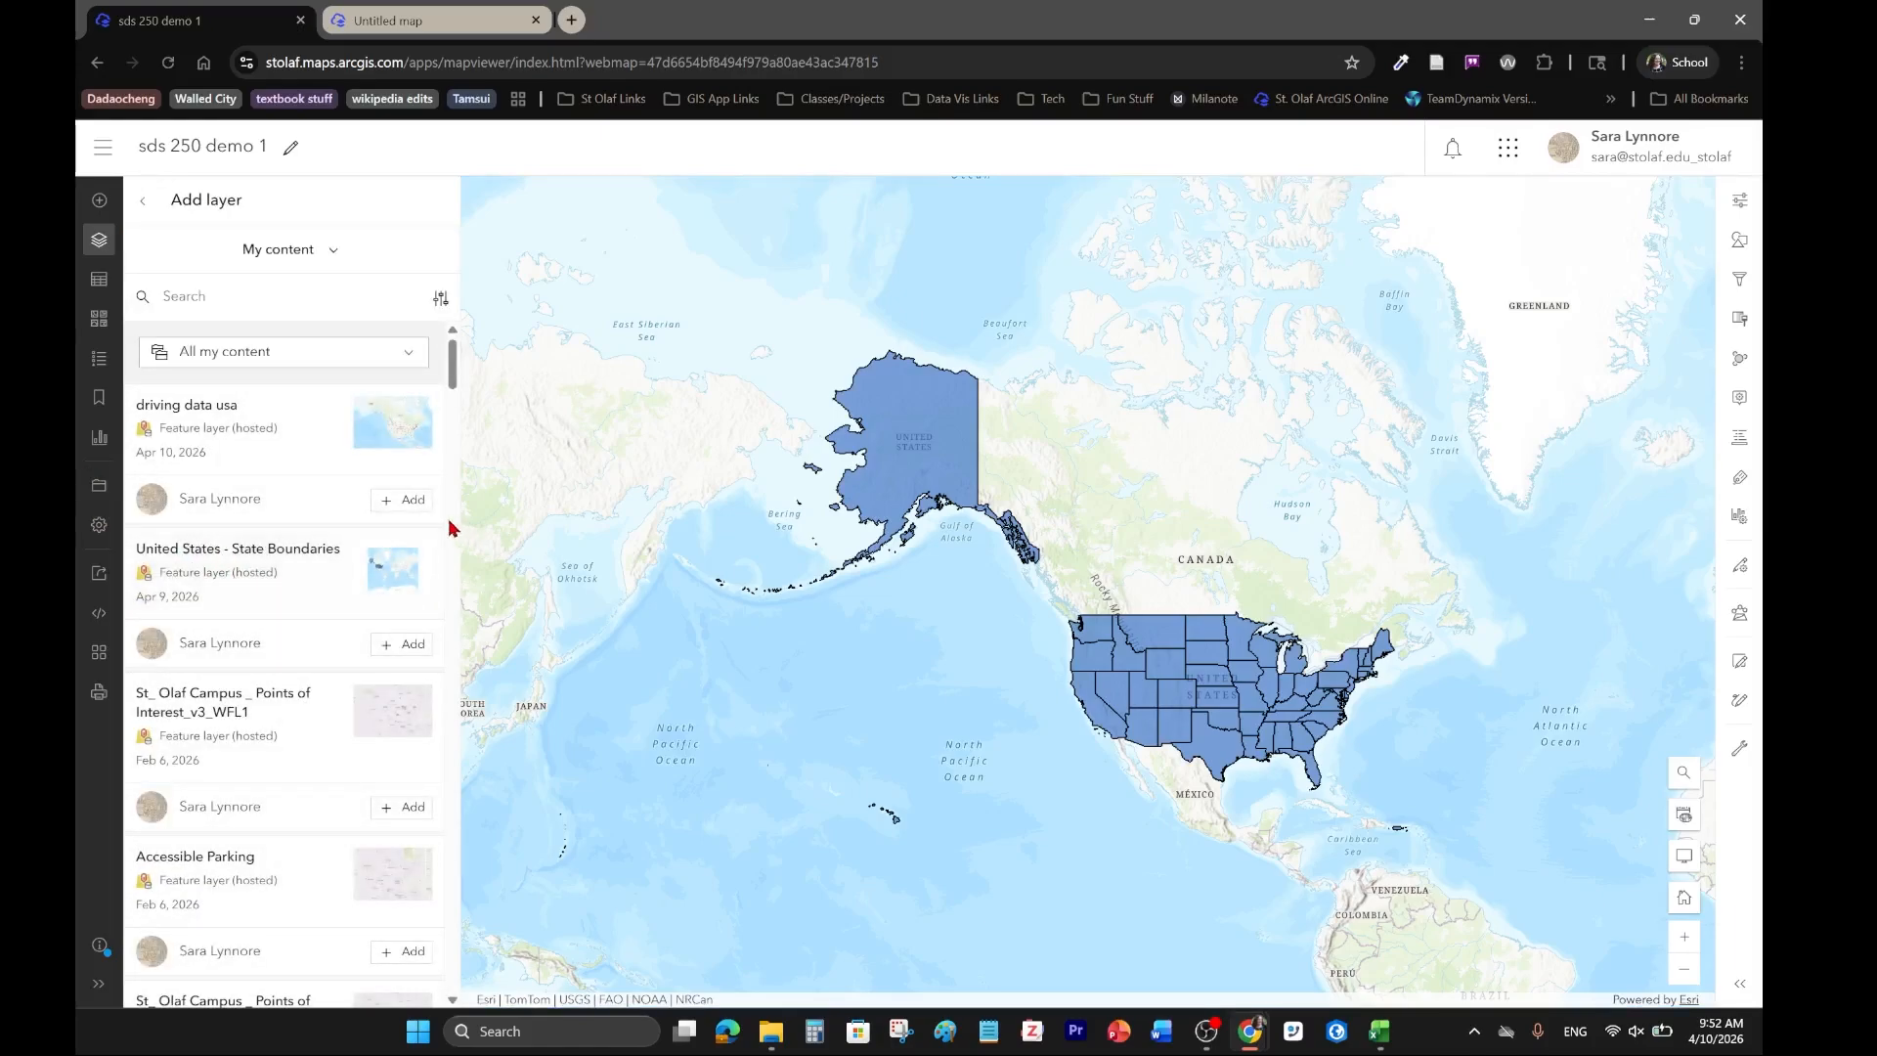
click(411, 502)
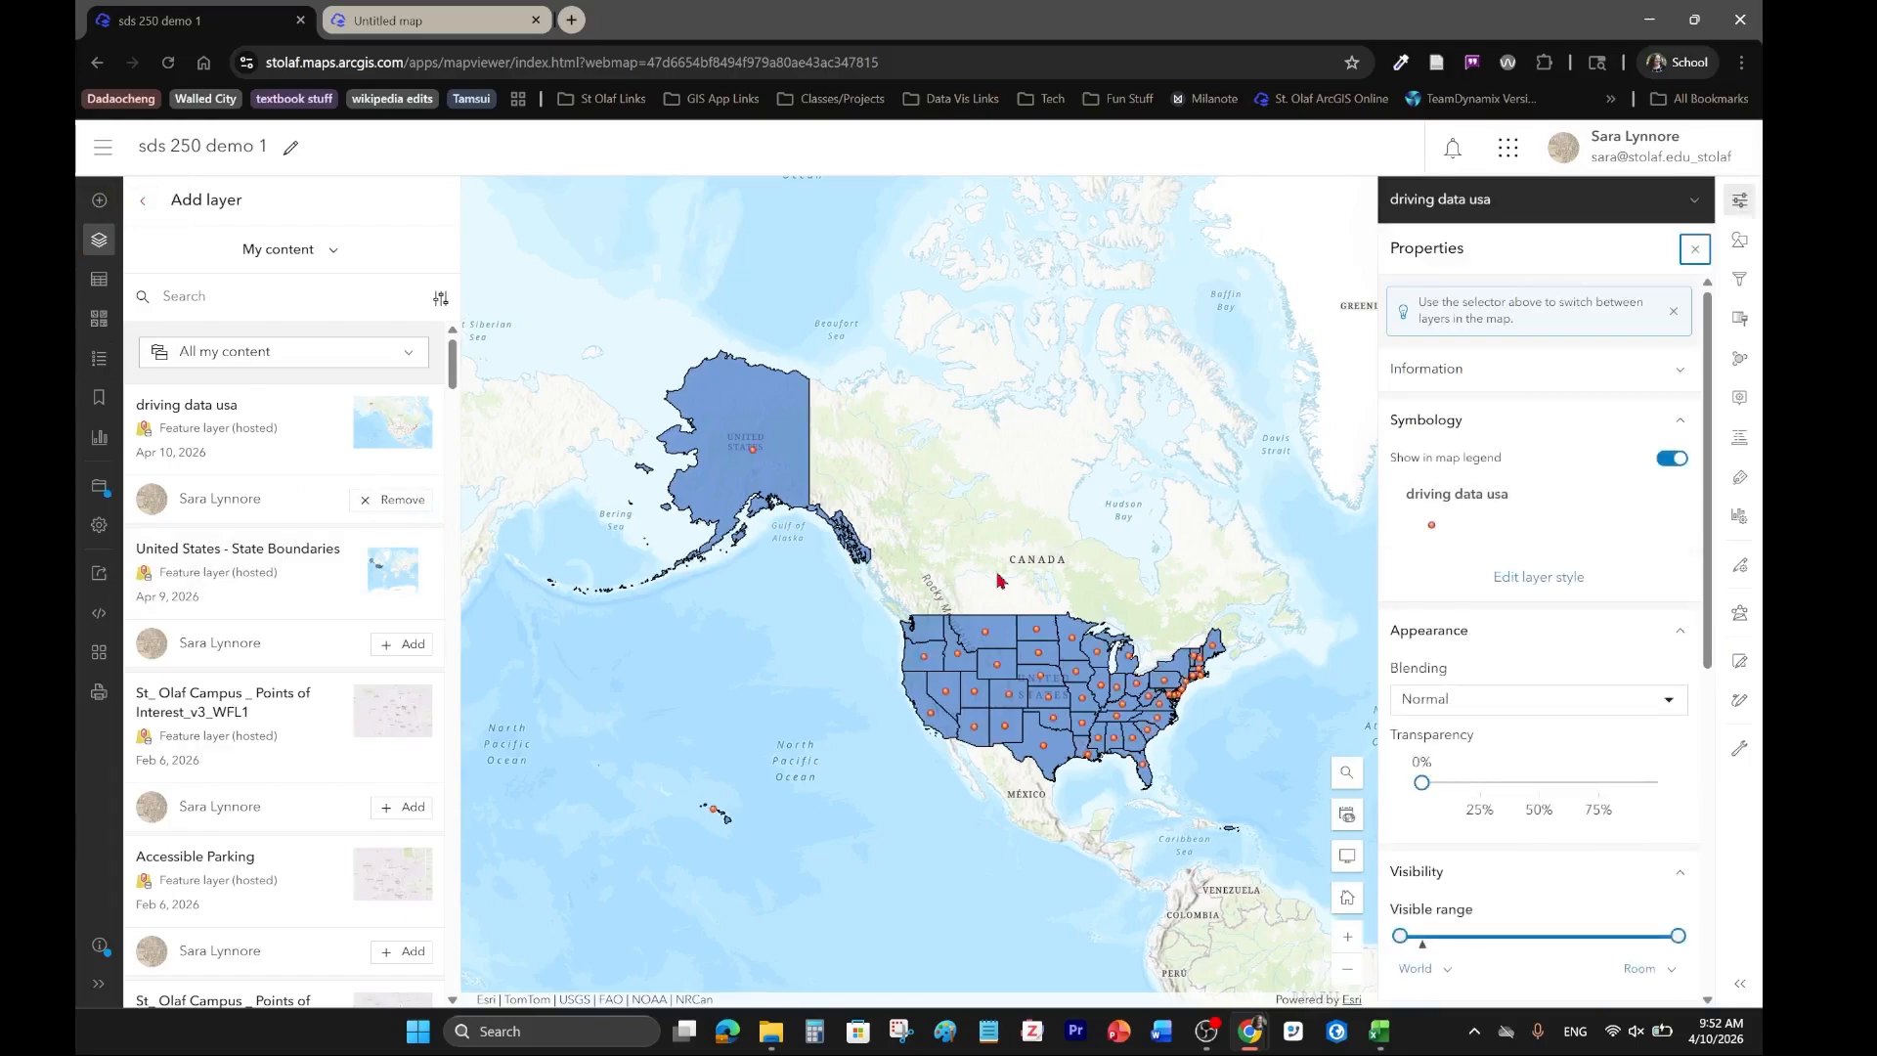
click(143, 200)
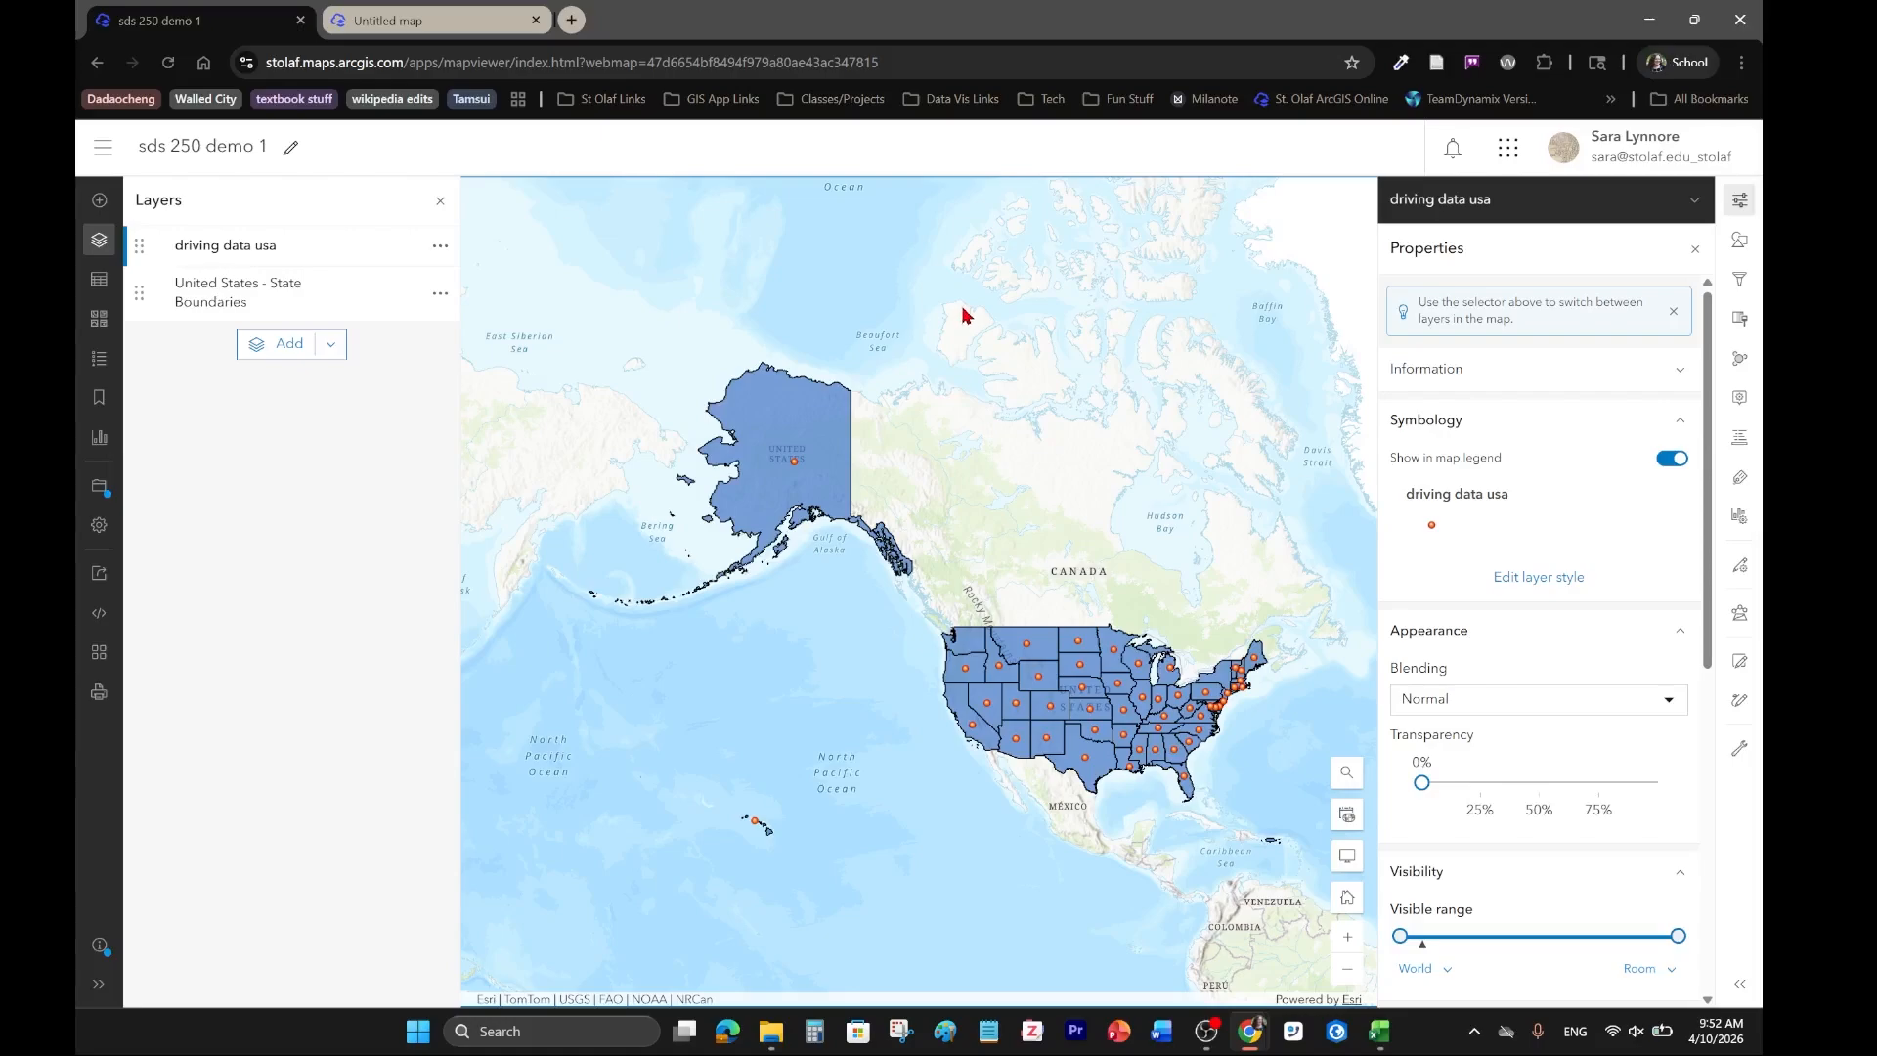
Search the analysis tools for "join" and open the Join Features tool.
click(1740, 614)
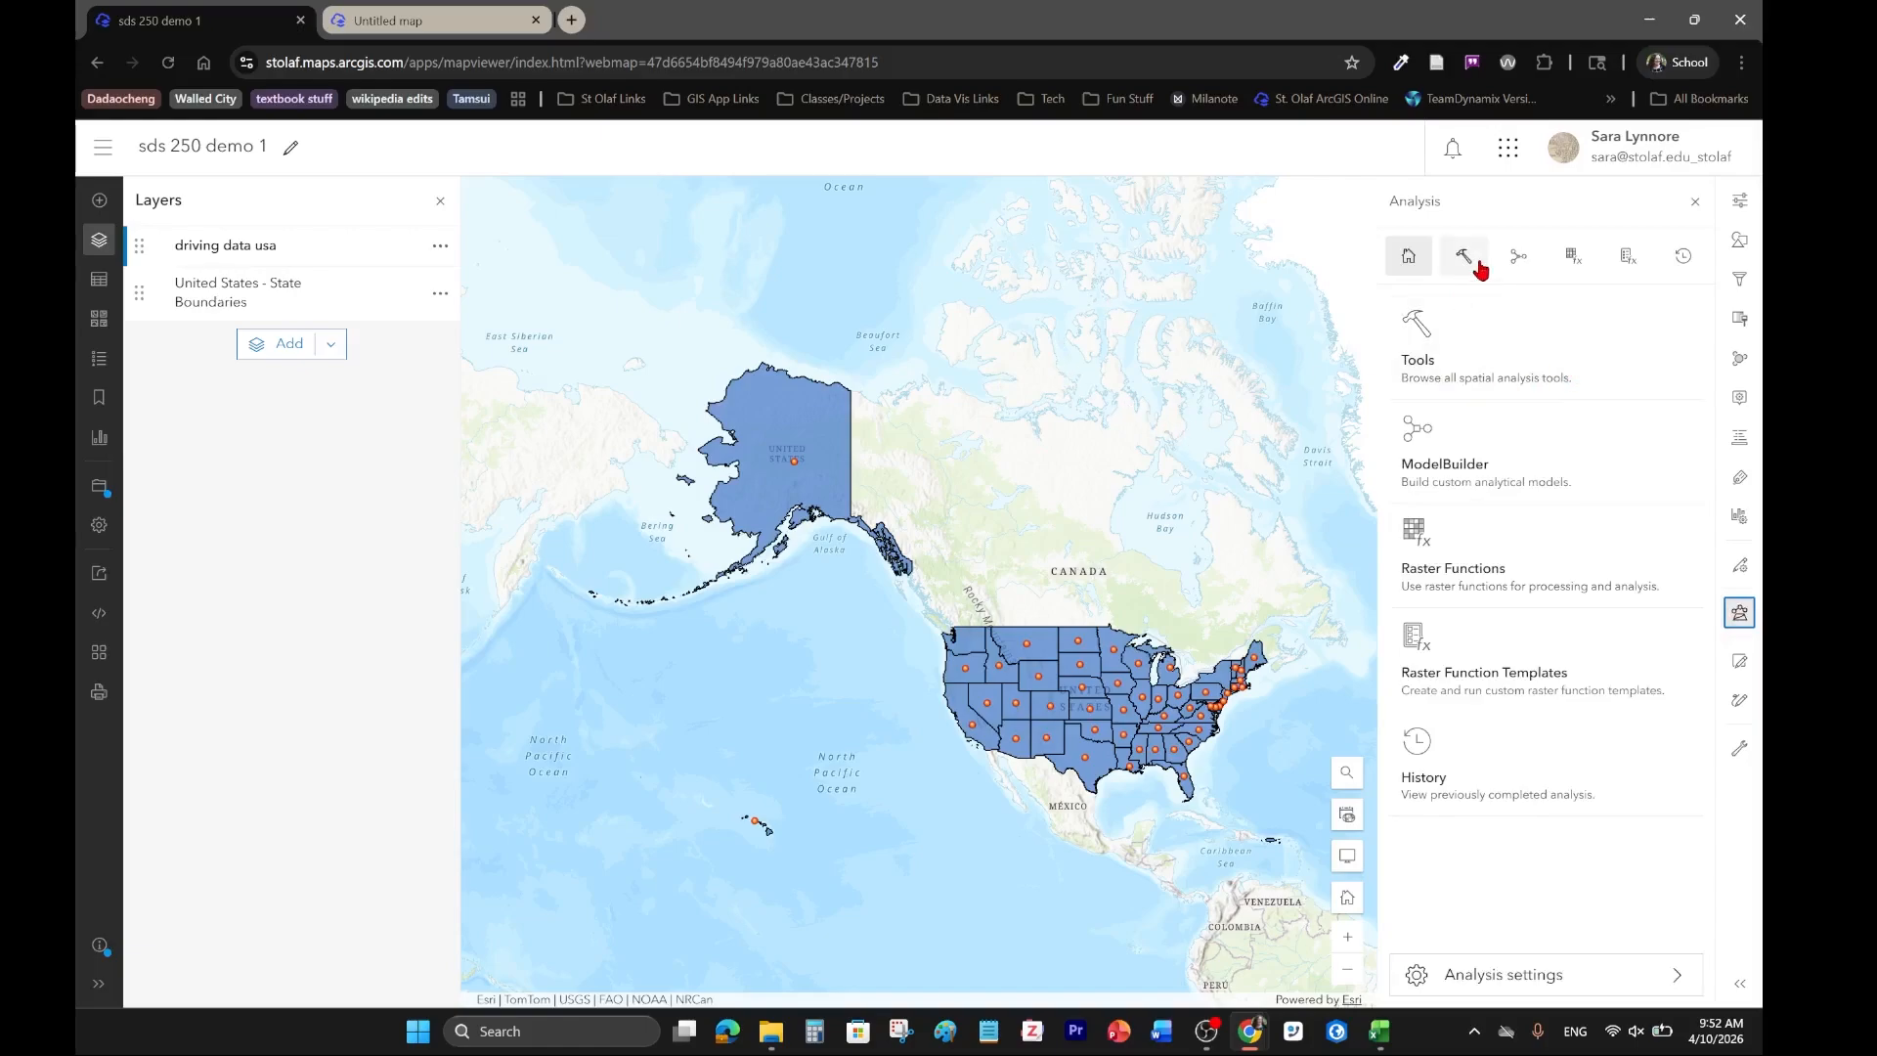
click(1436, 364)
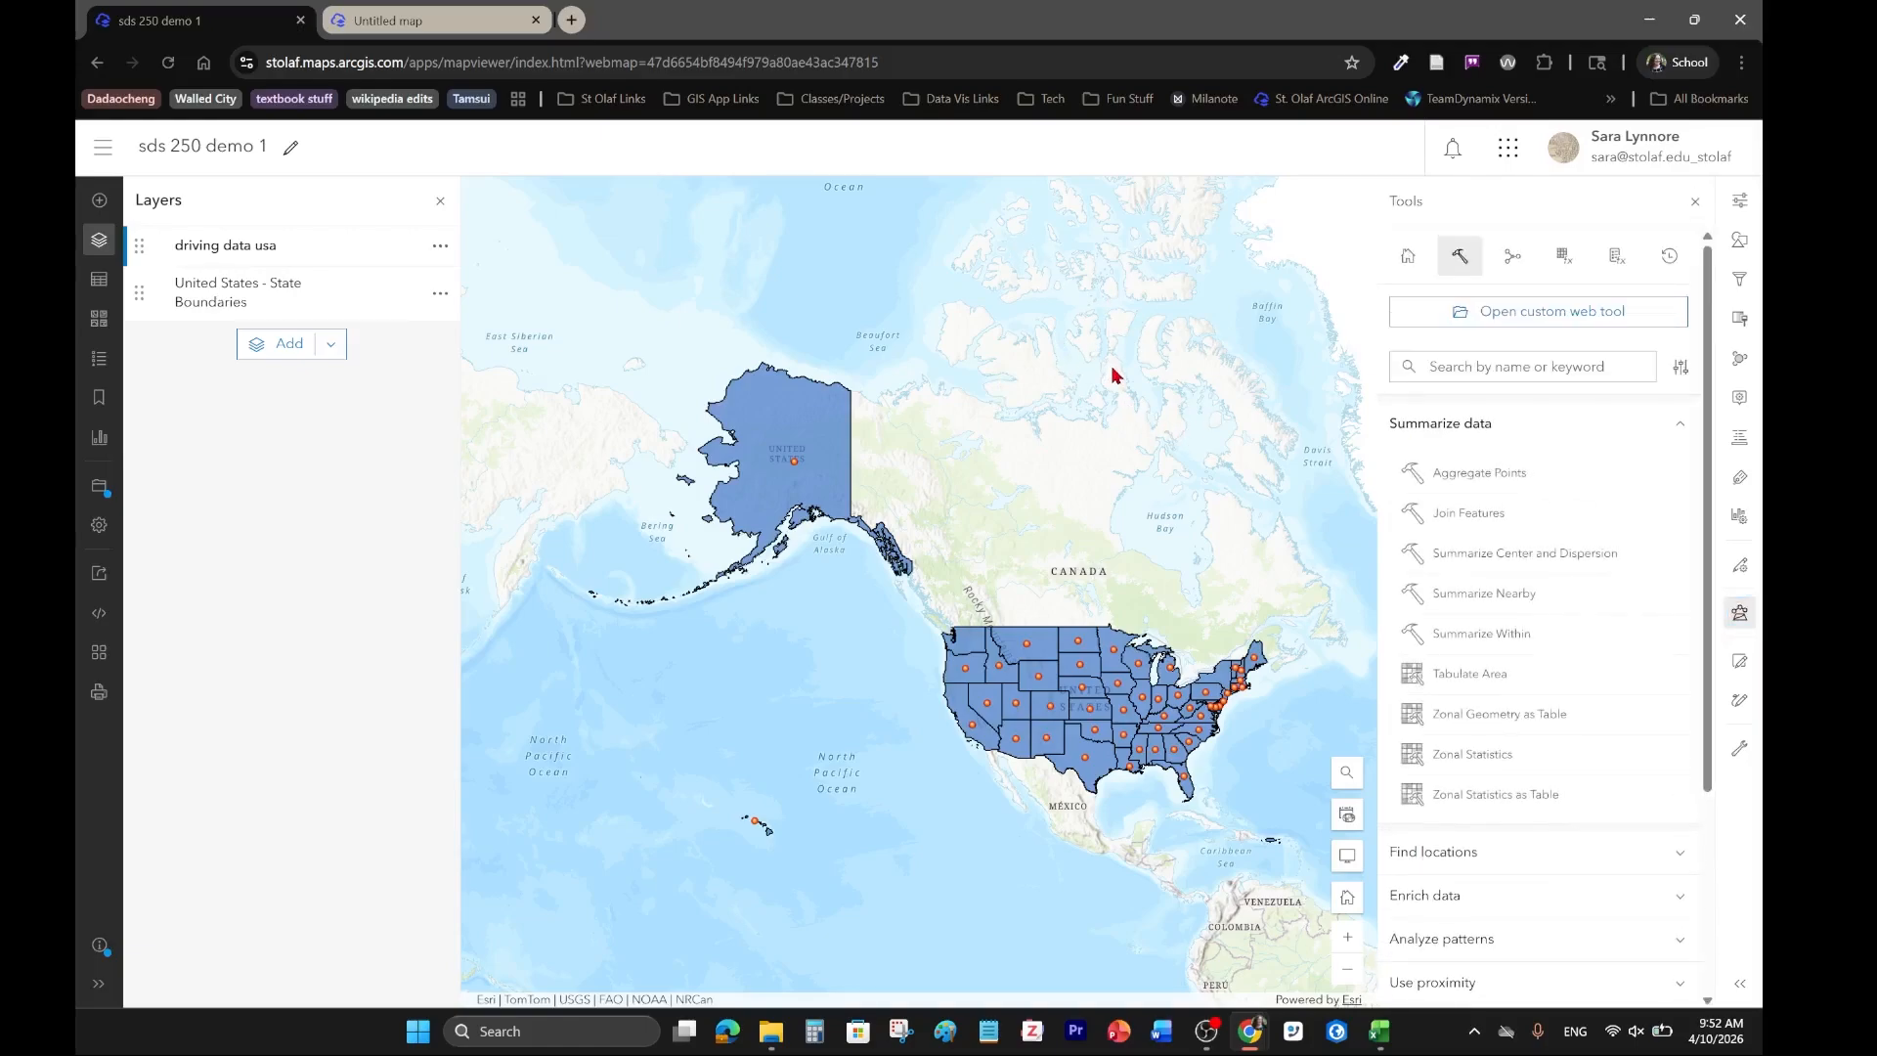
click(1498, 375)
text(join)
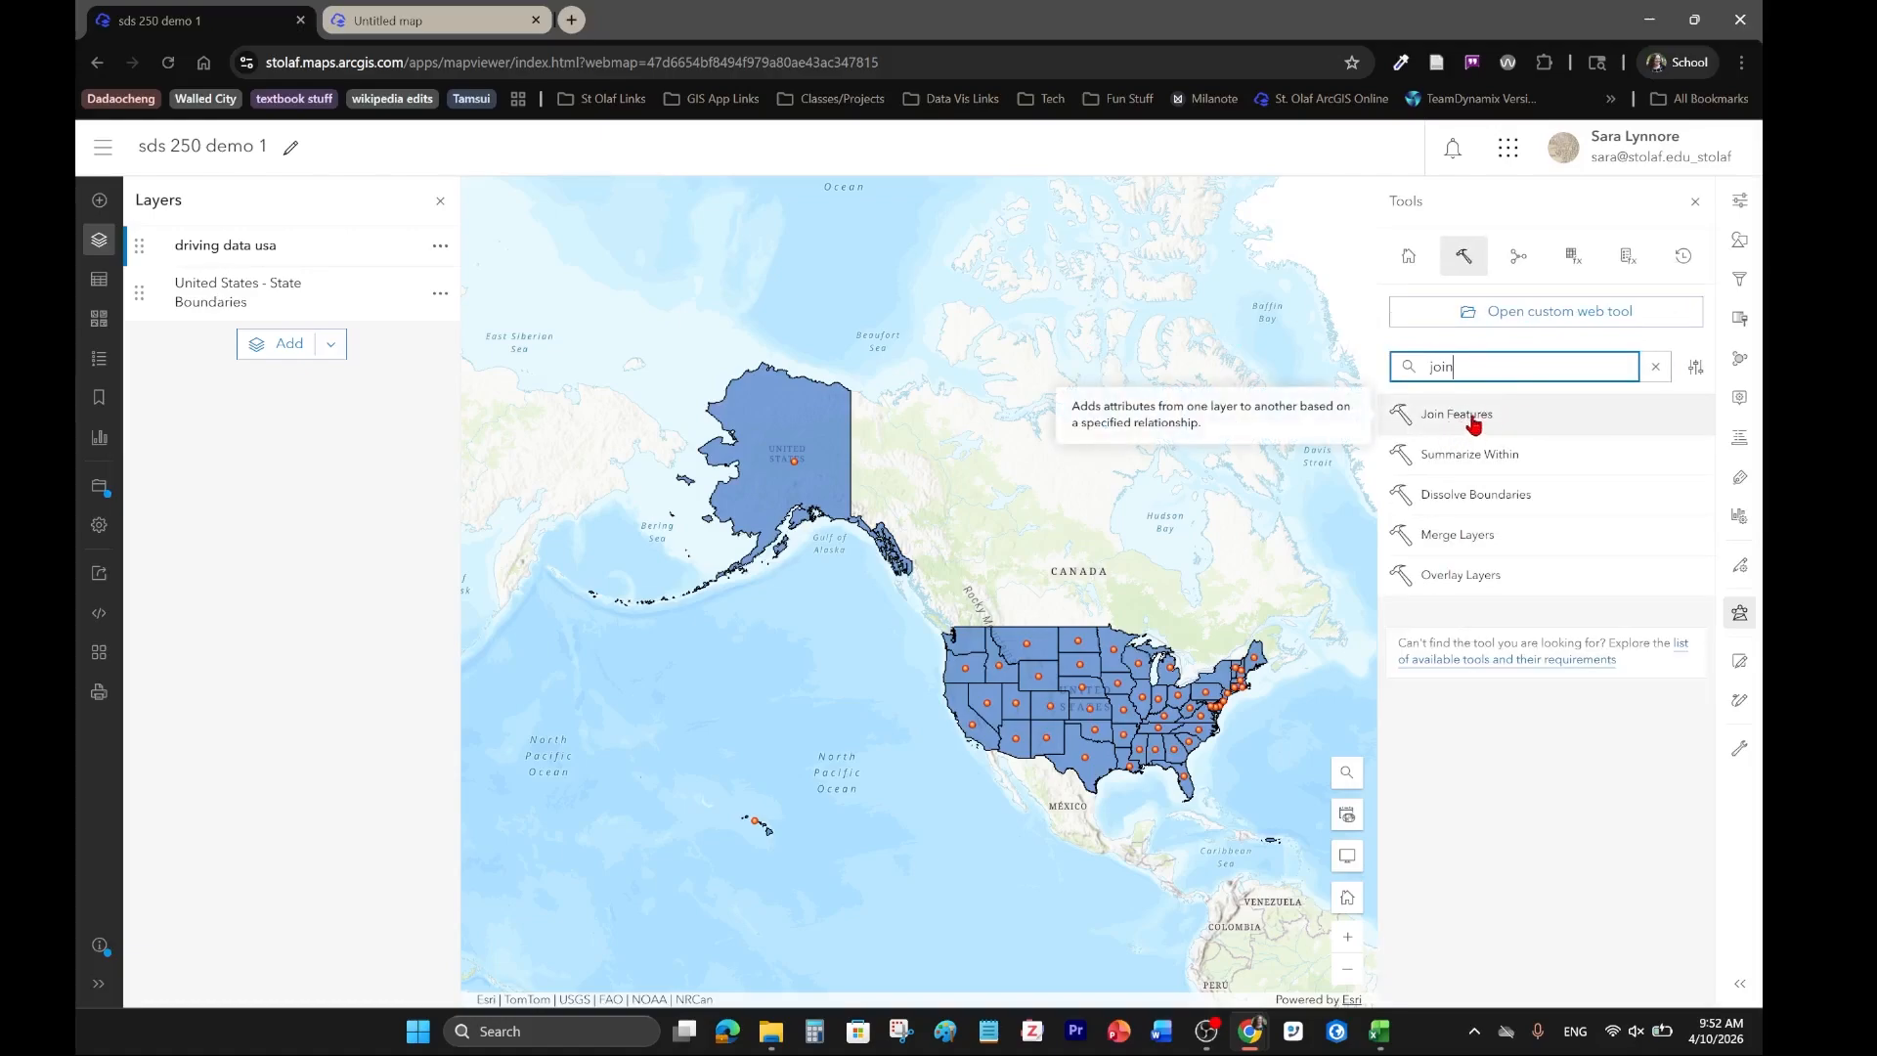
click(1468, 420)
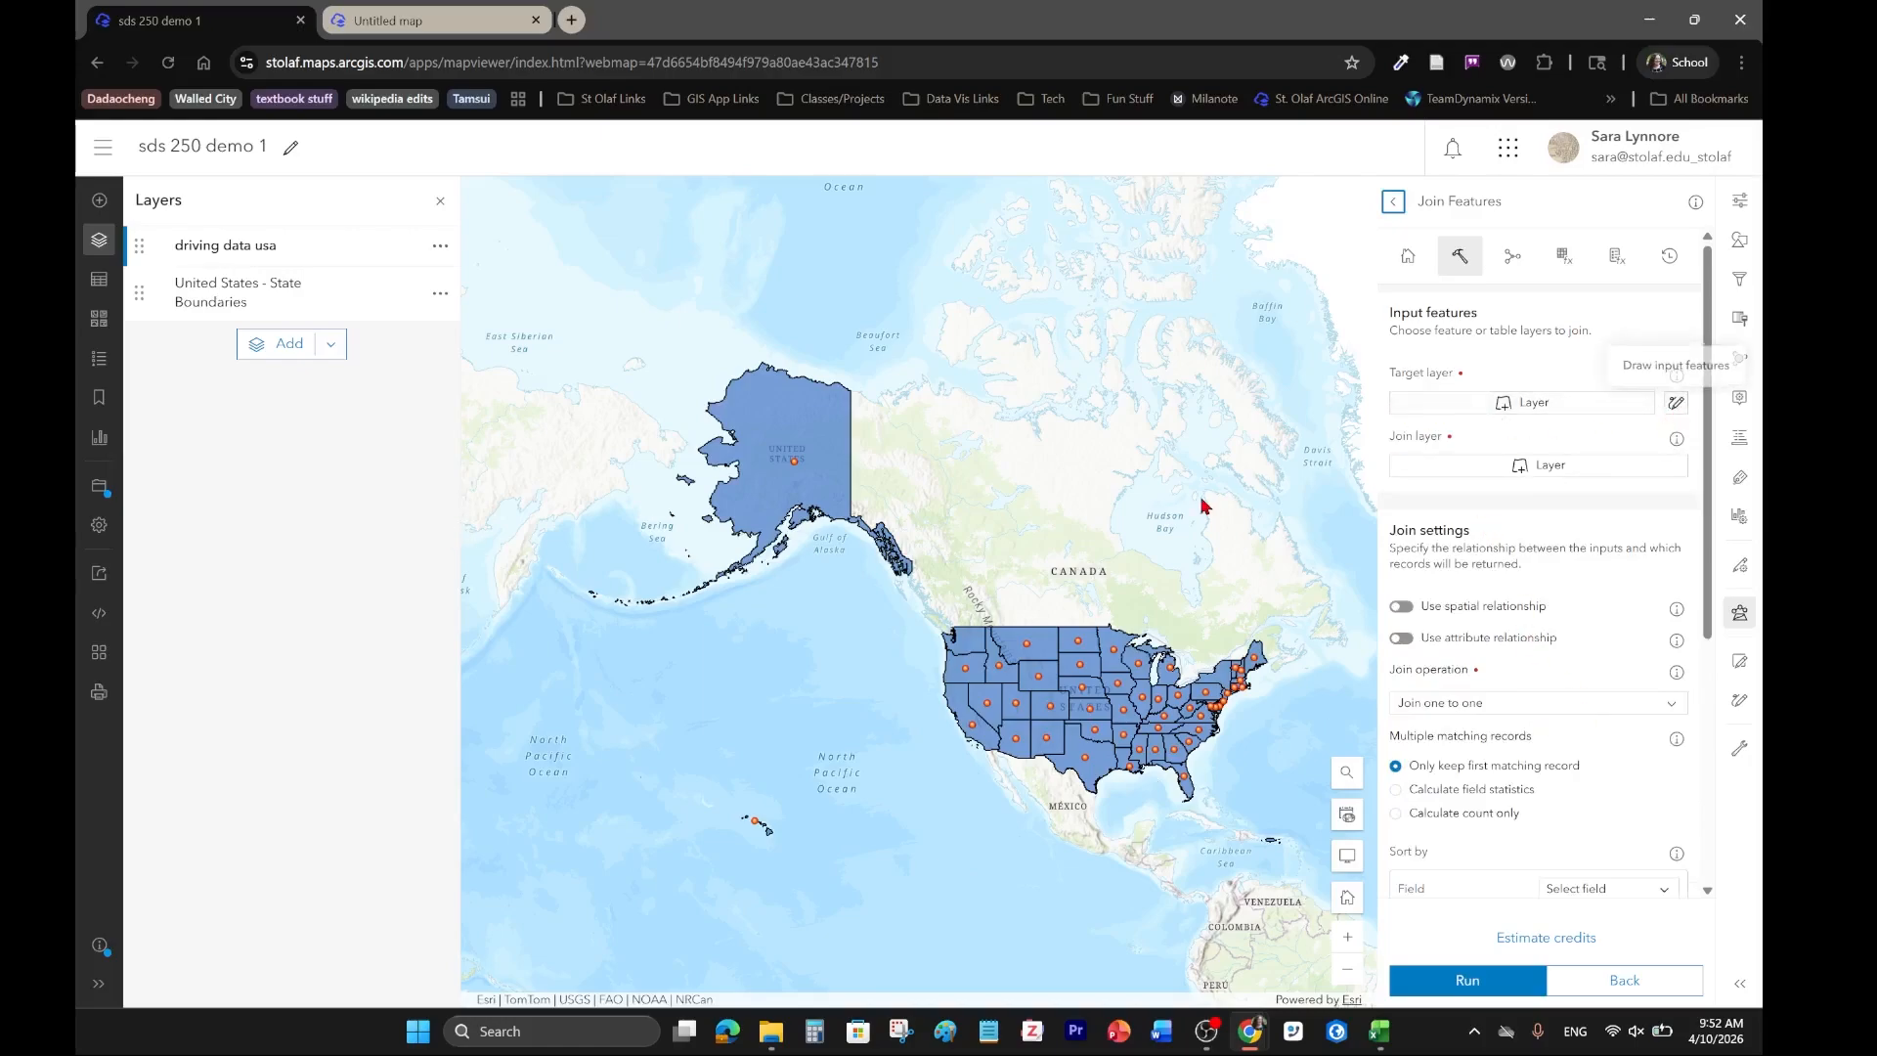
Read the target layer description, and set United States - State Boundaries as the target layer and driving data usa as the join layer.
click(1677, 377)
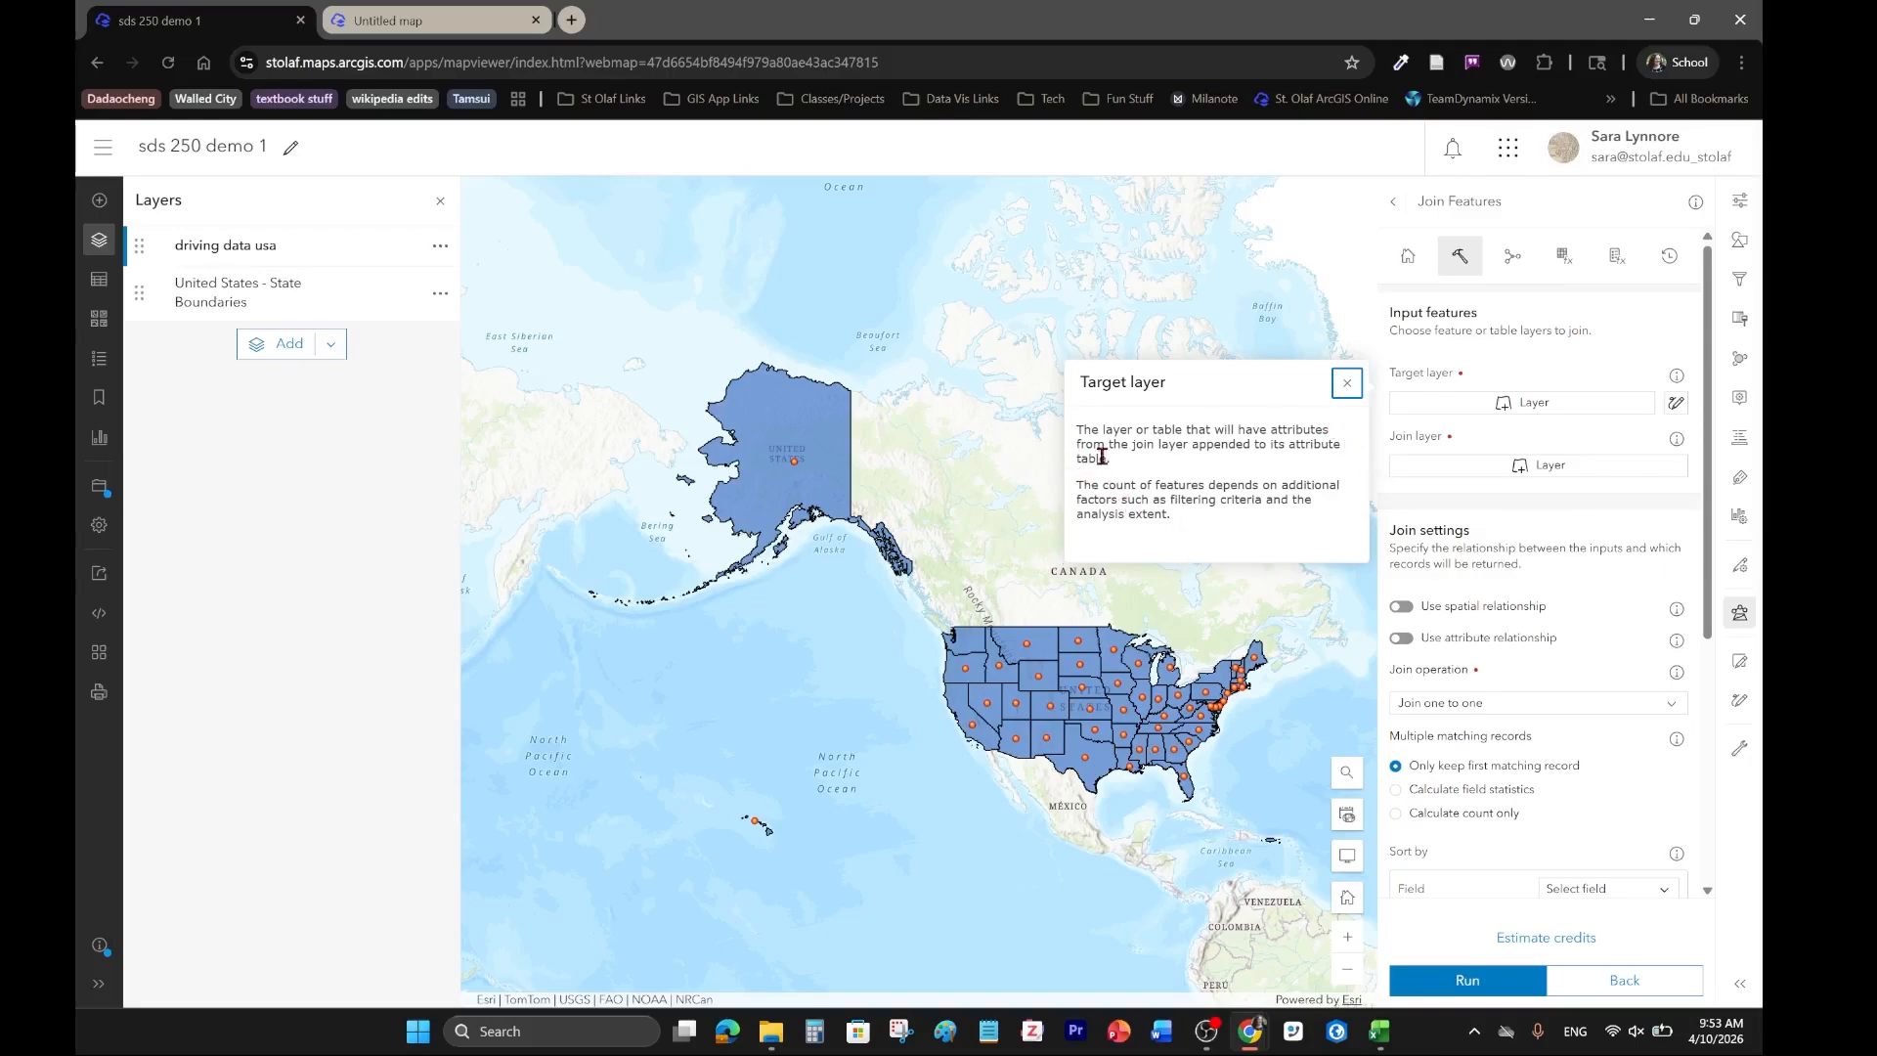
drag(1078, 433, 1237, 465)
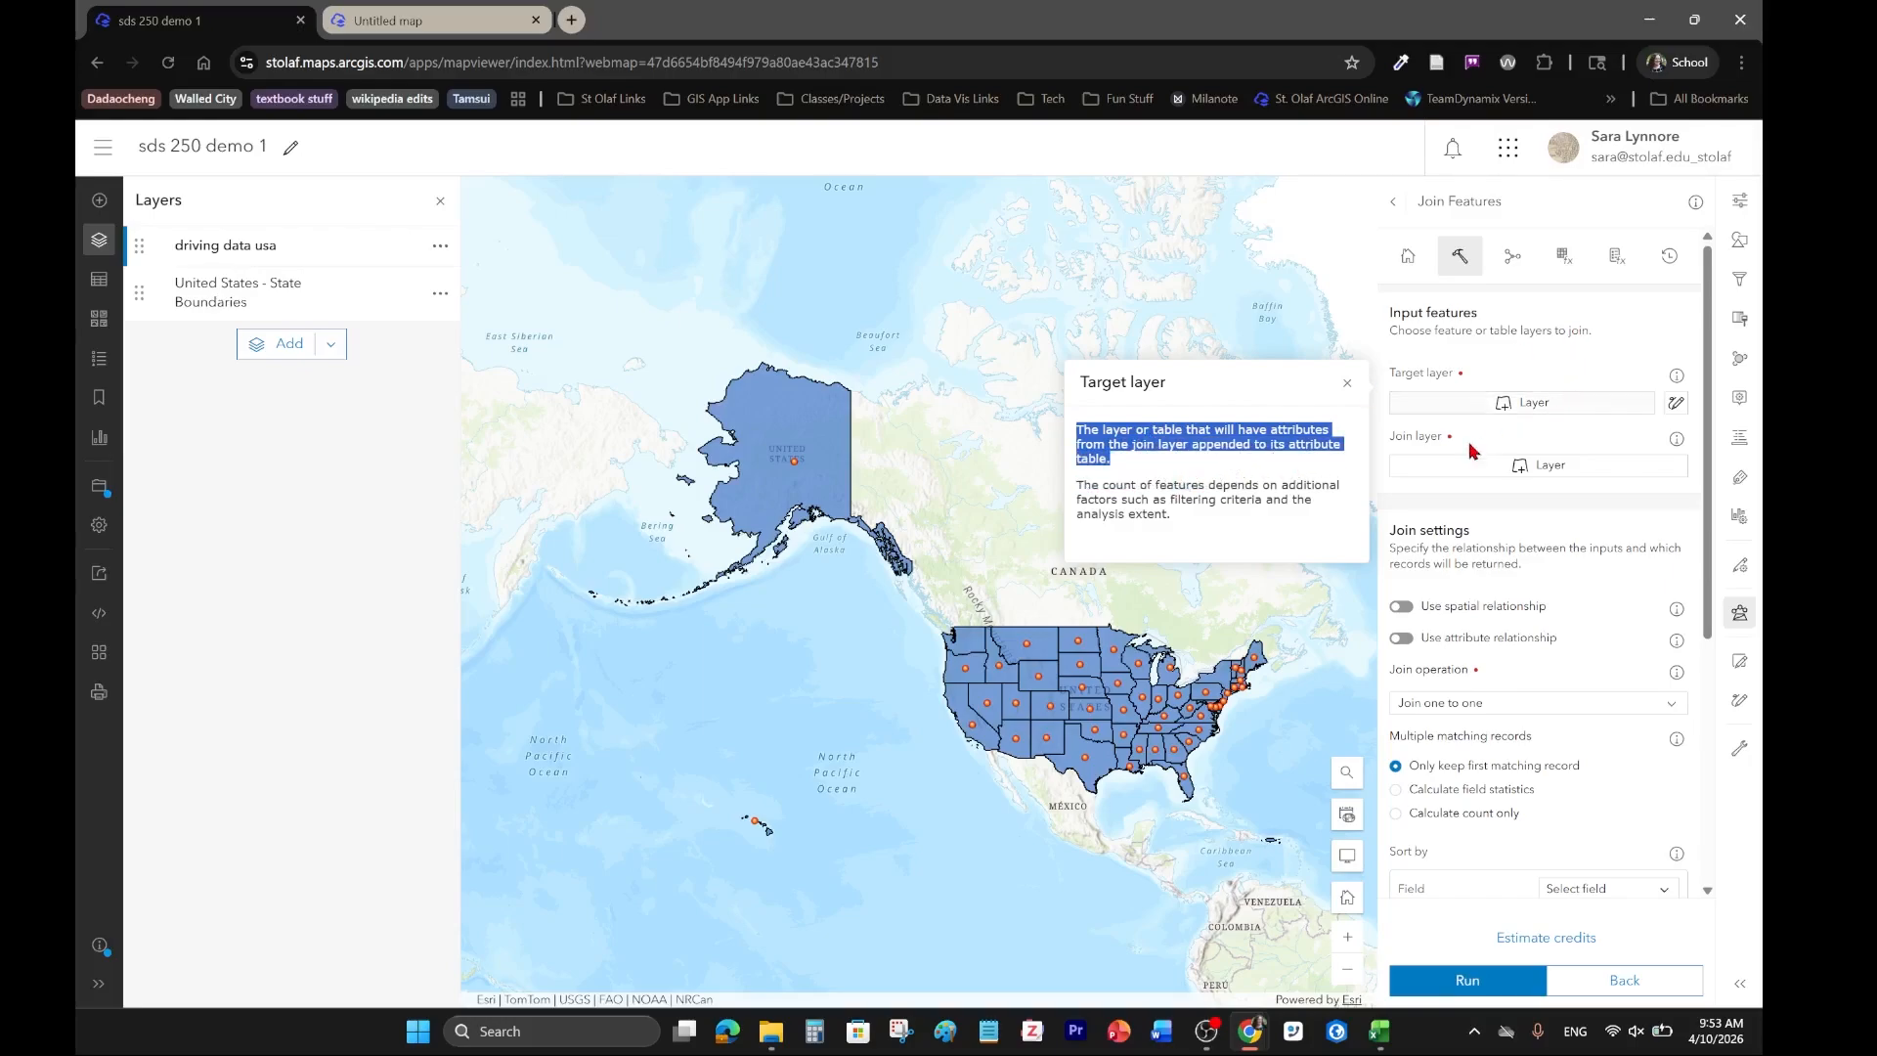
click(1539, 411)
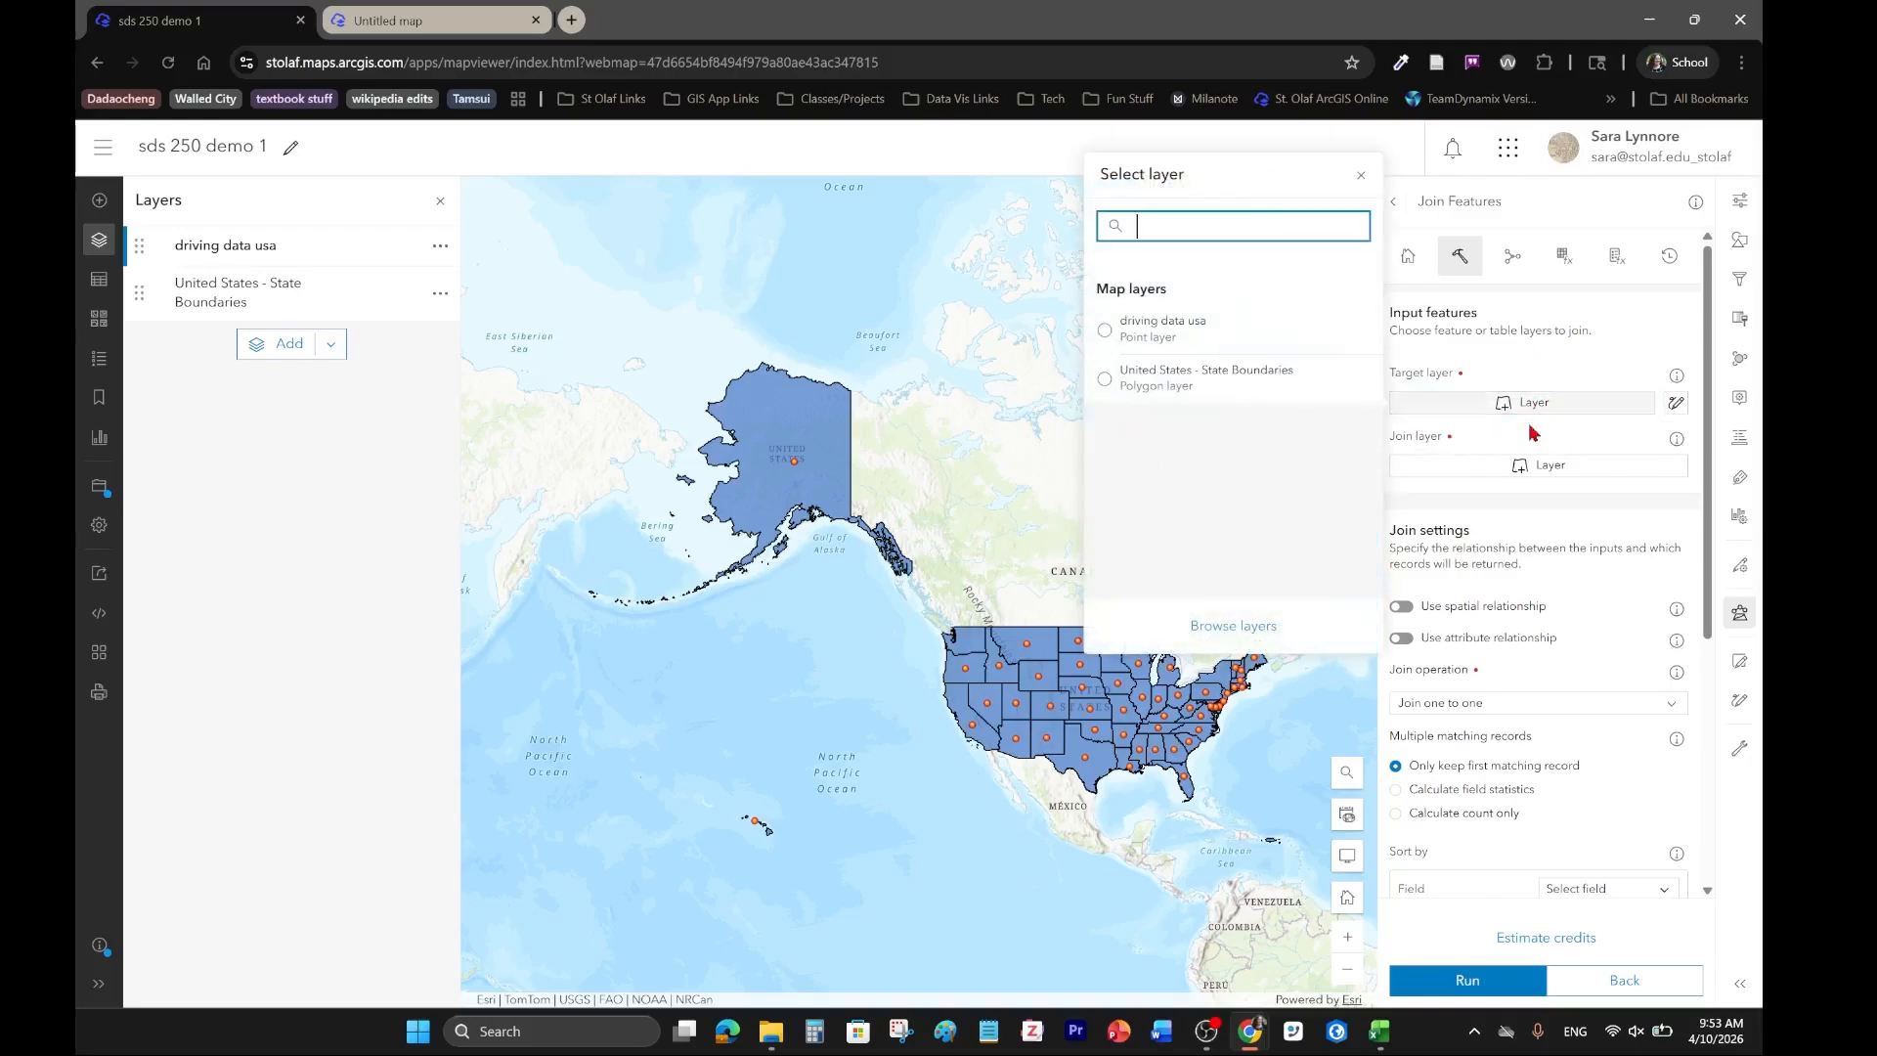
click(1210, 401)
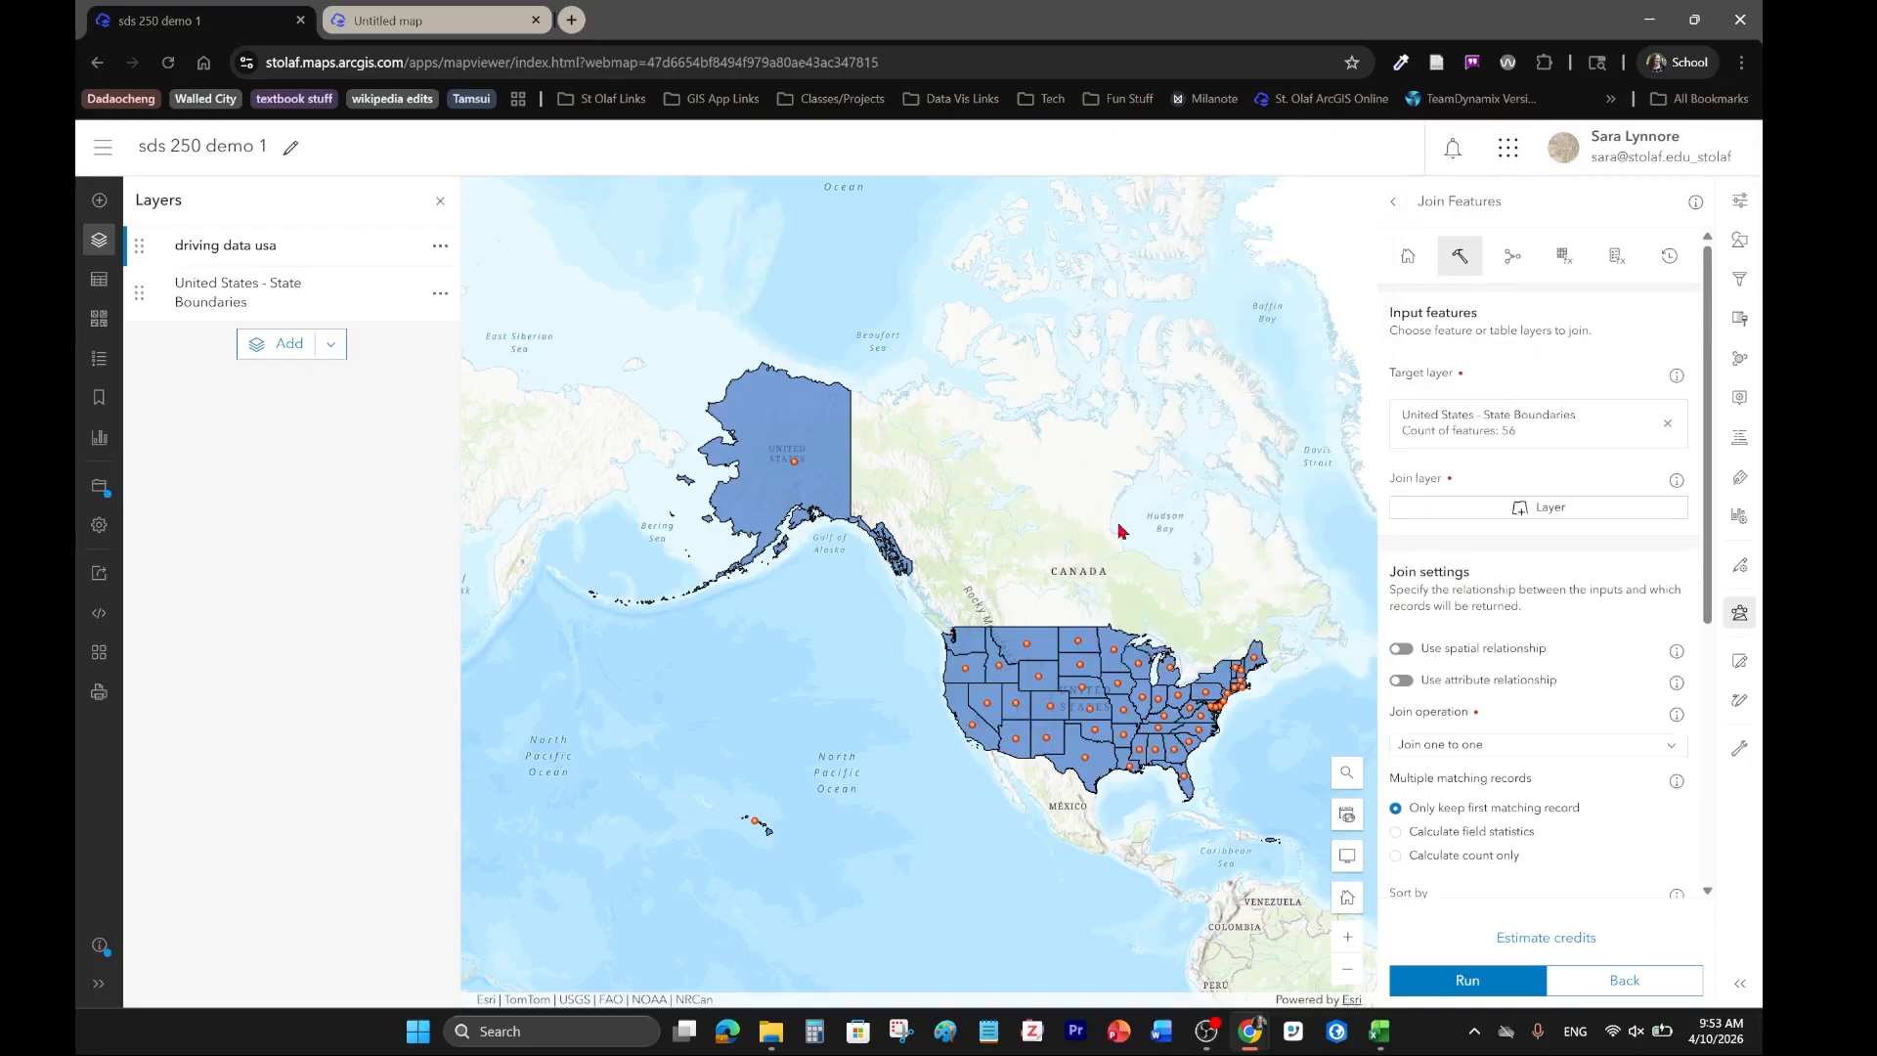
click(1570, 520)
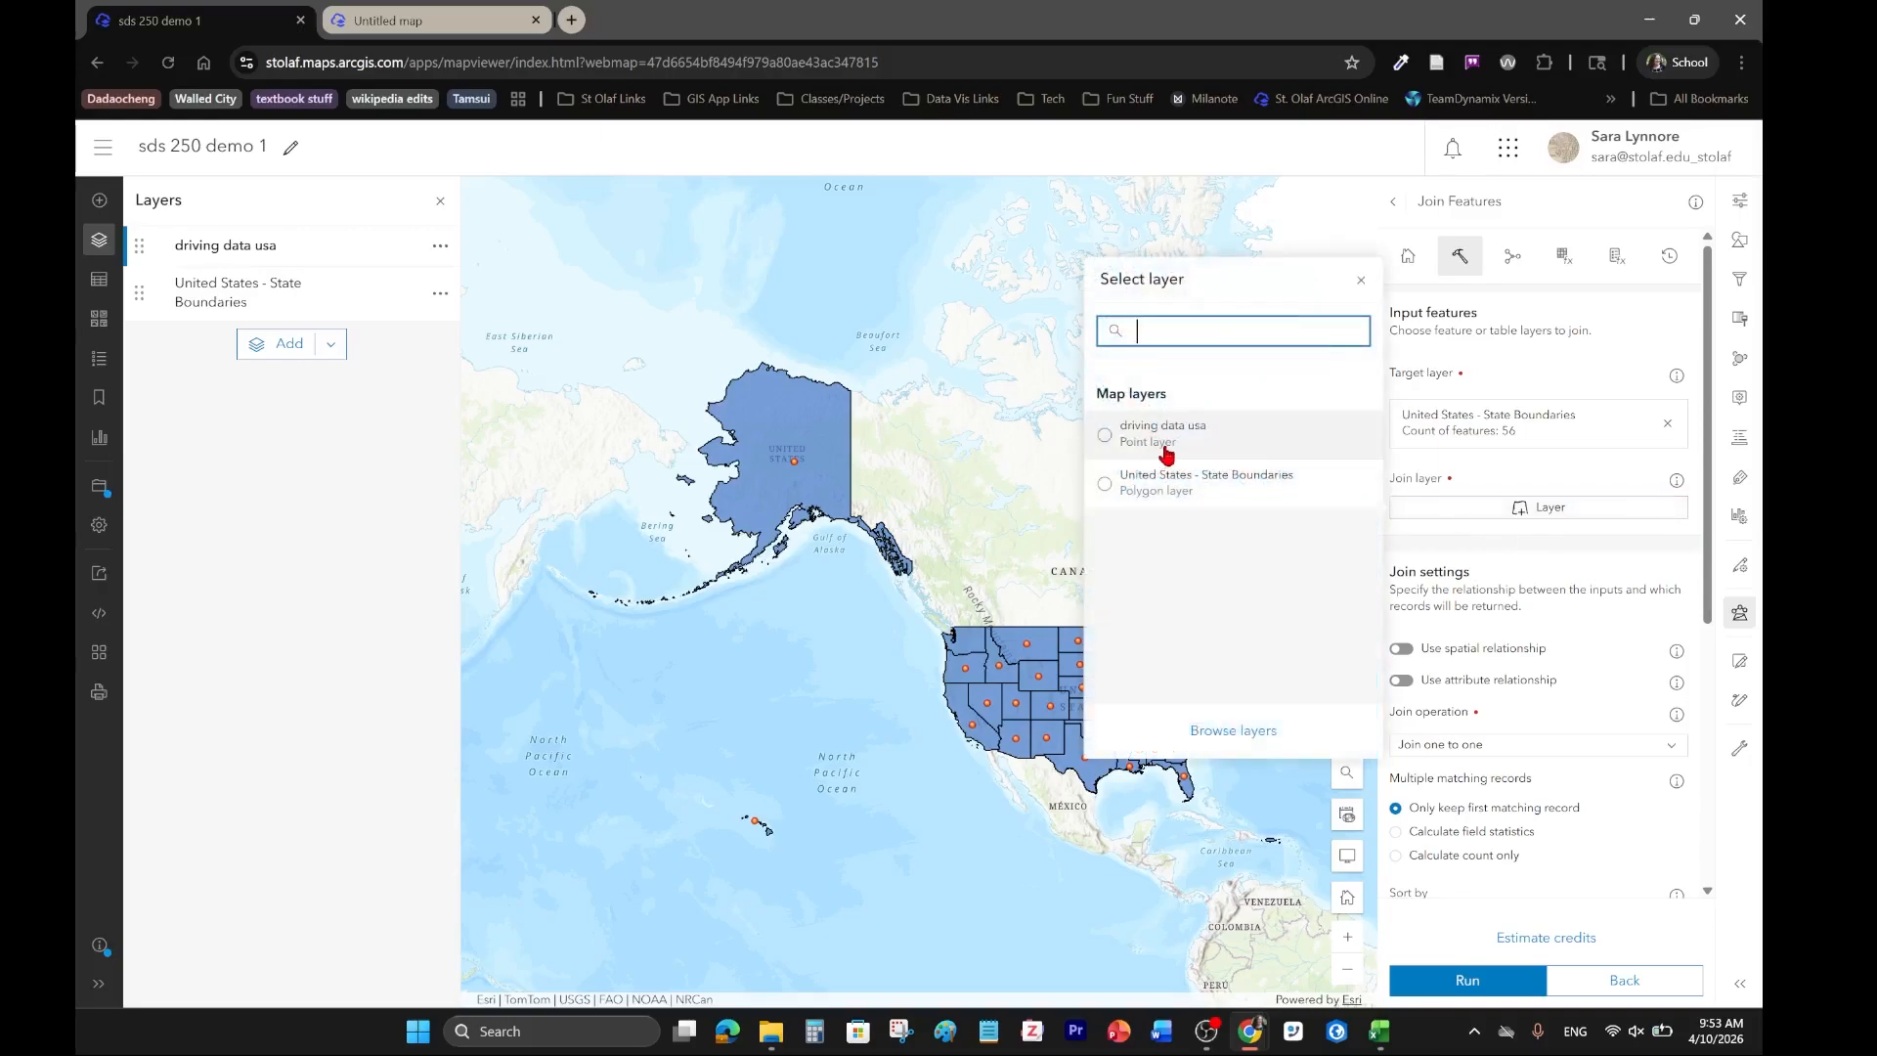
click(1165, 447)
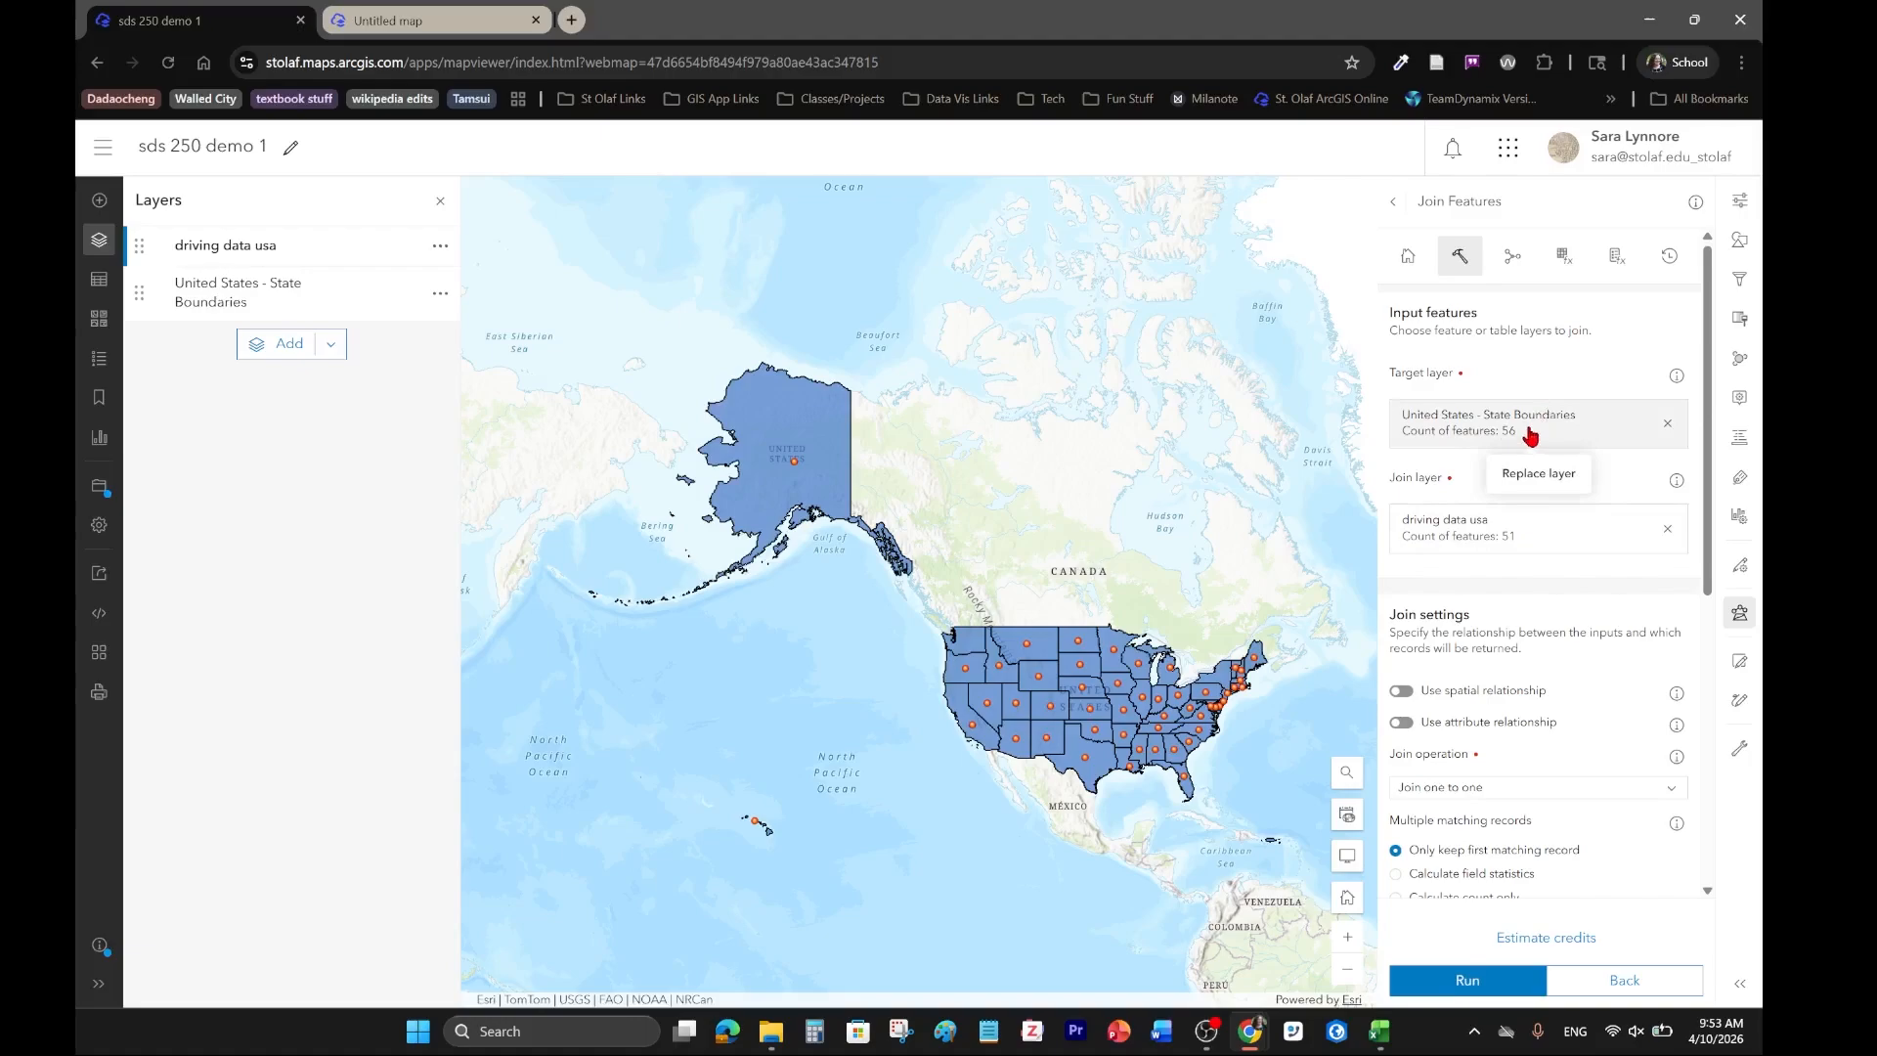
Enable the attribute relationship for the join and choose NAME as the target field.
scroll(1674, 719, down, 3)
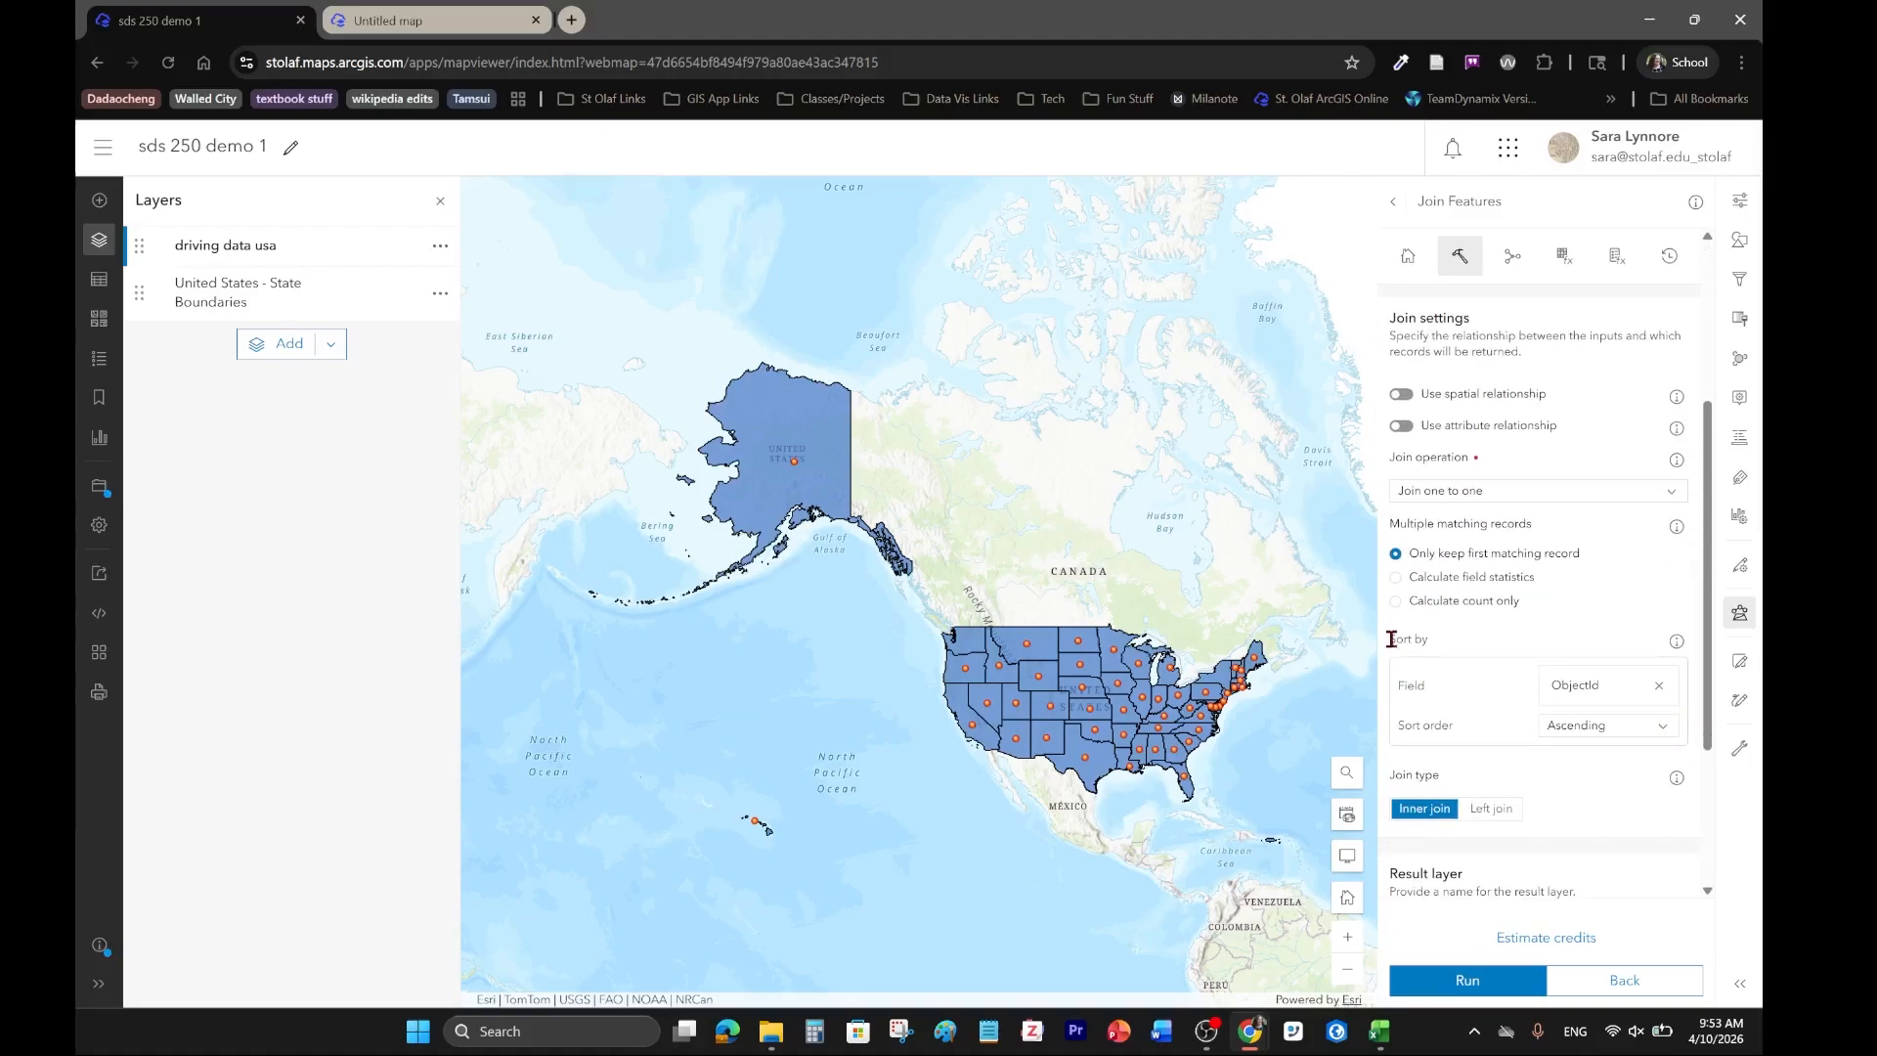
click(1400, 427)
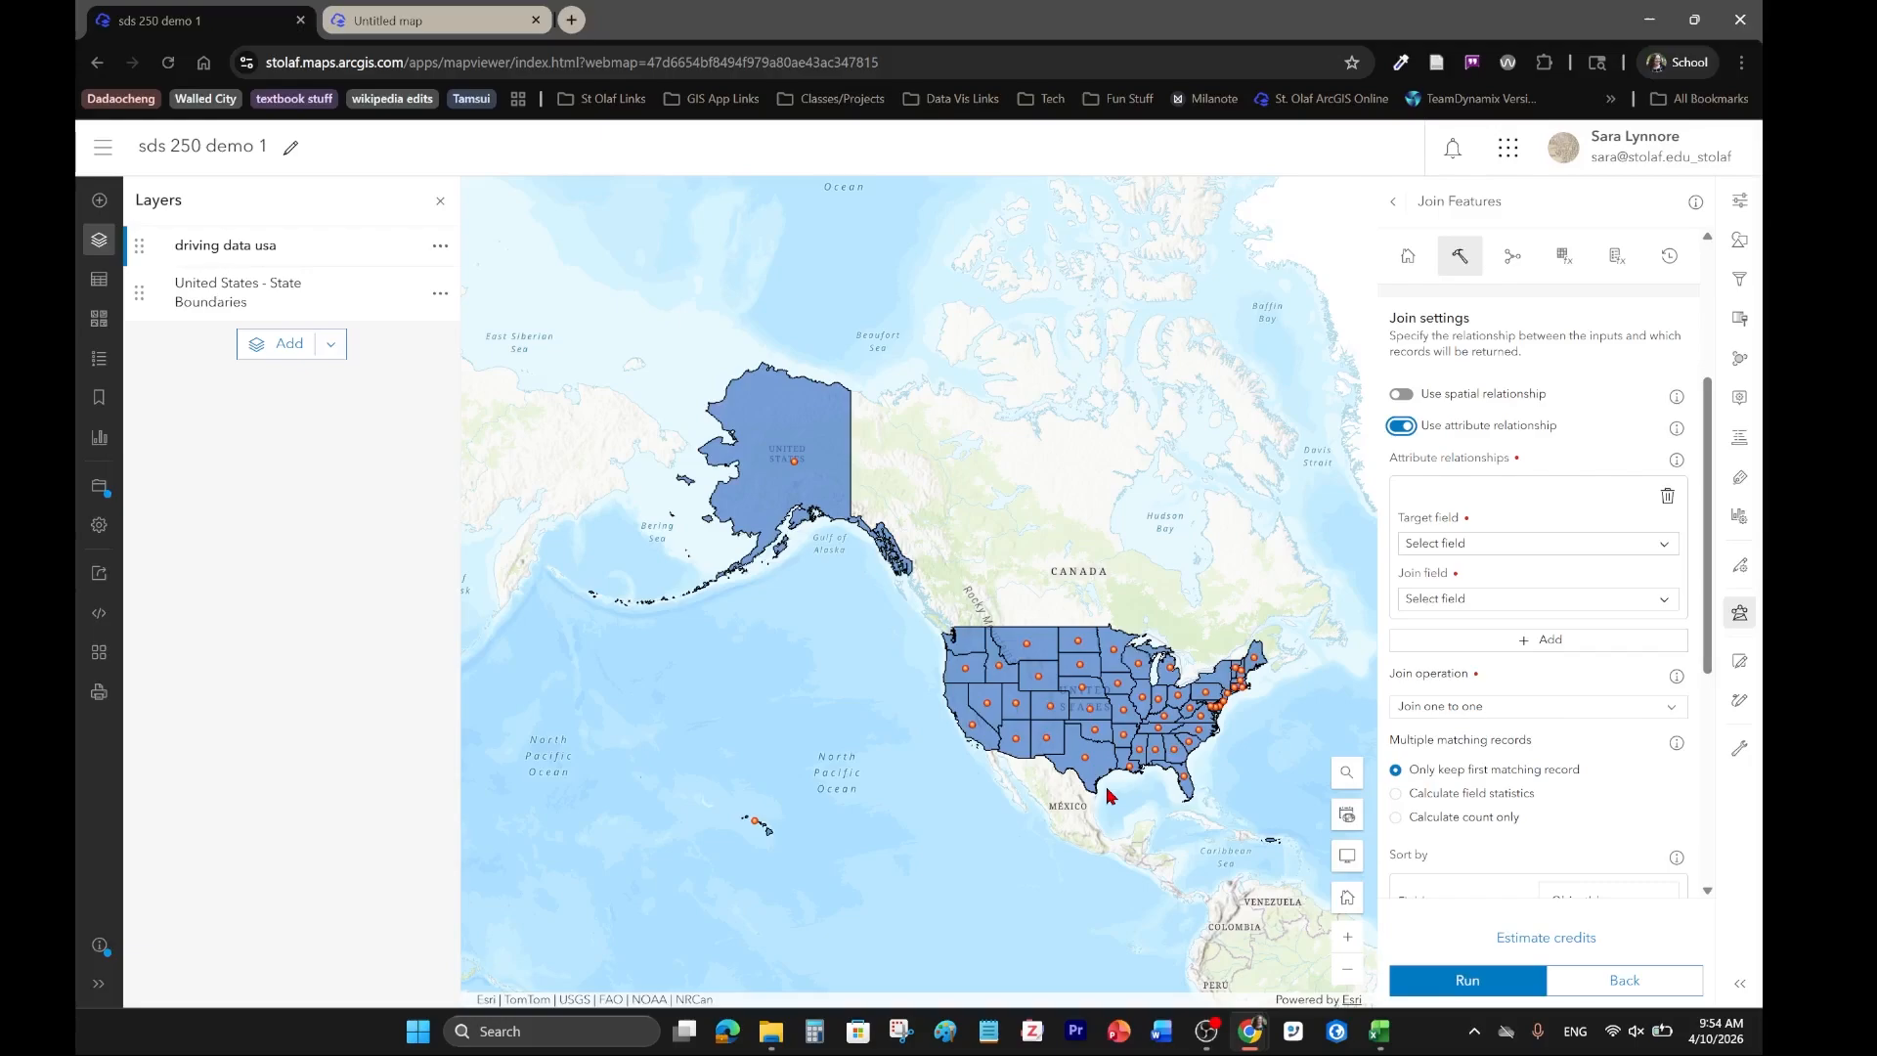
click(1477, 544)
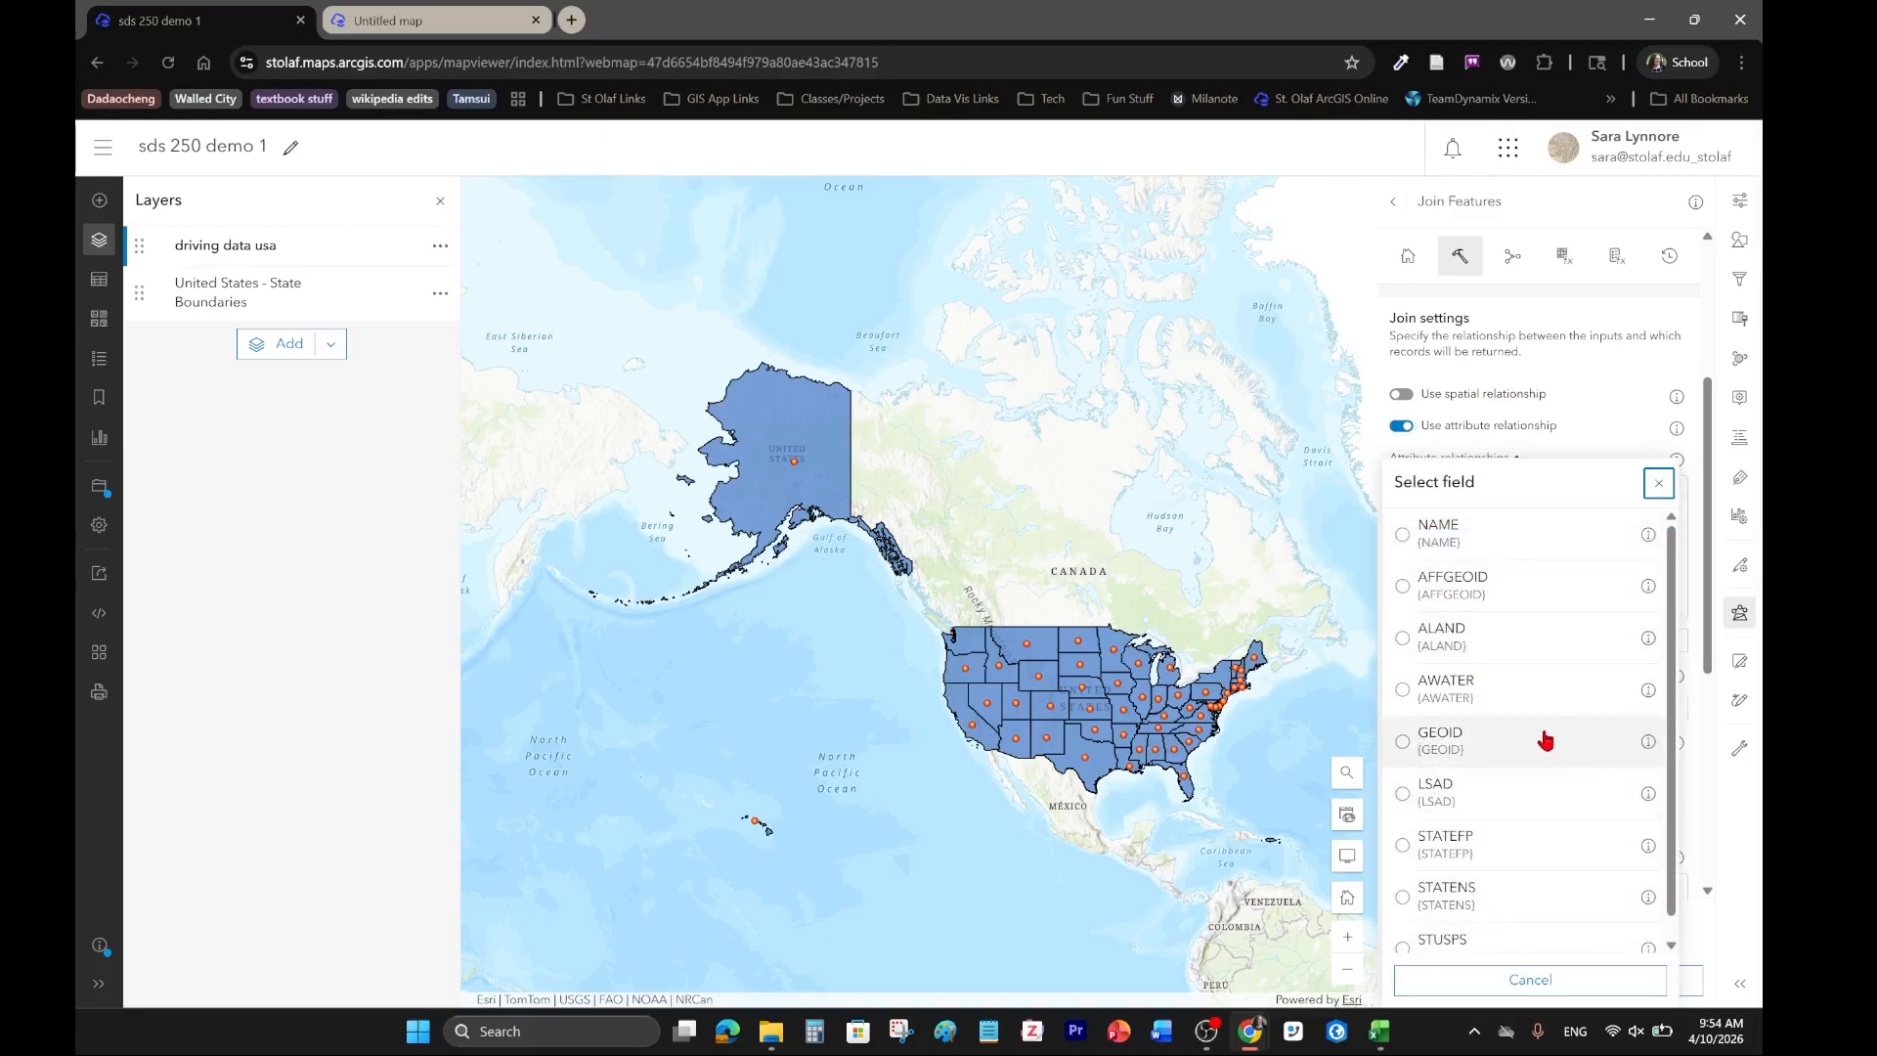
scroll(1544, 738, down, 1)
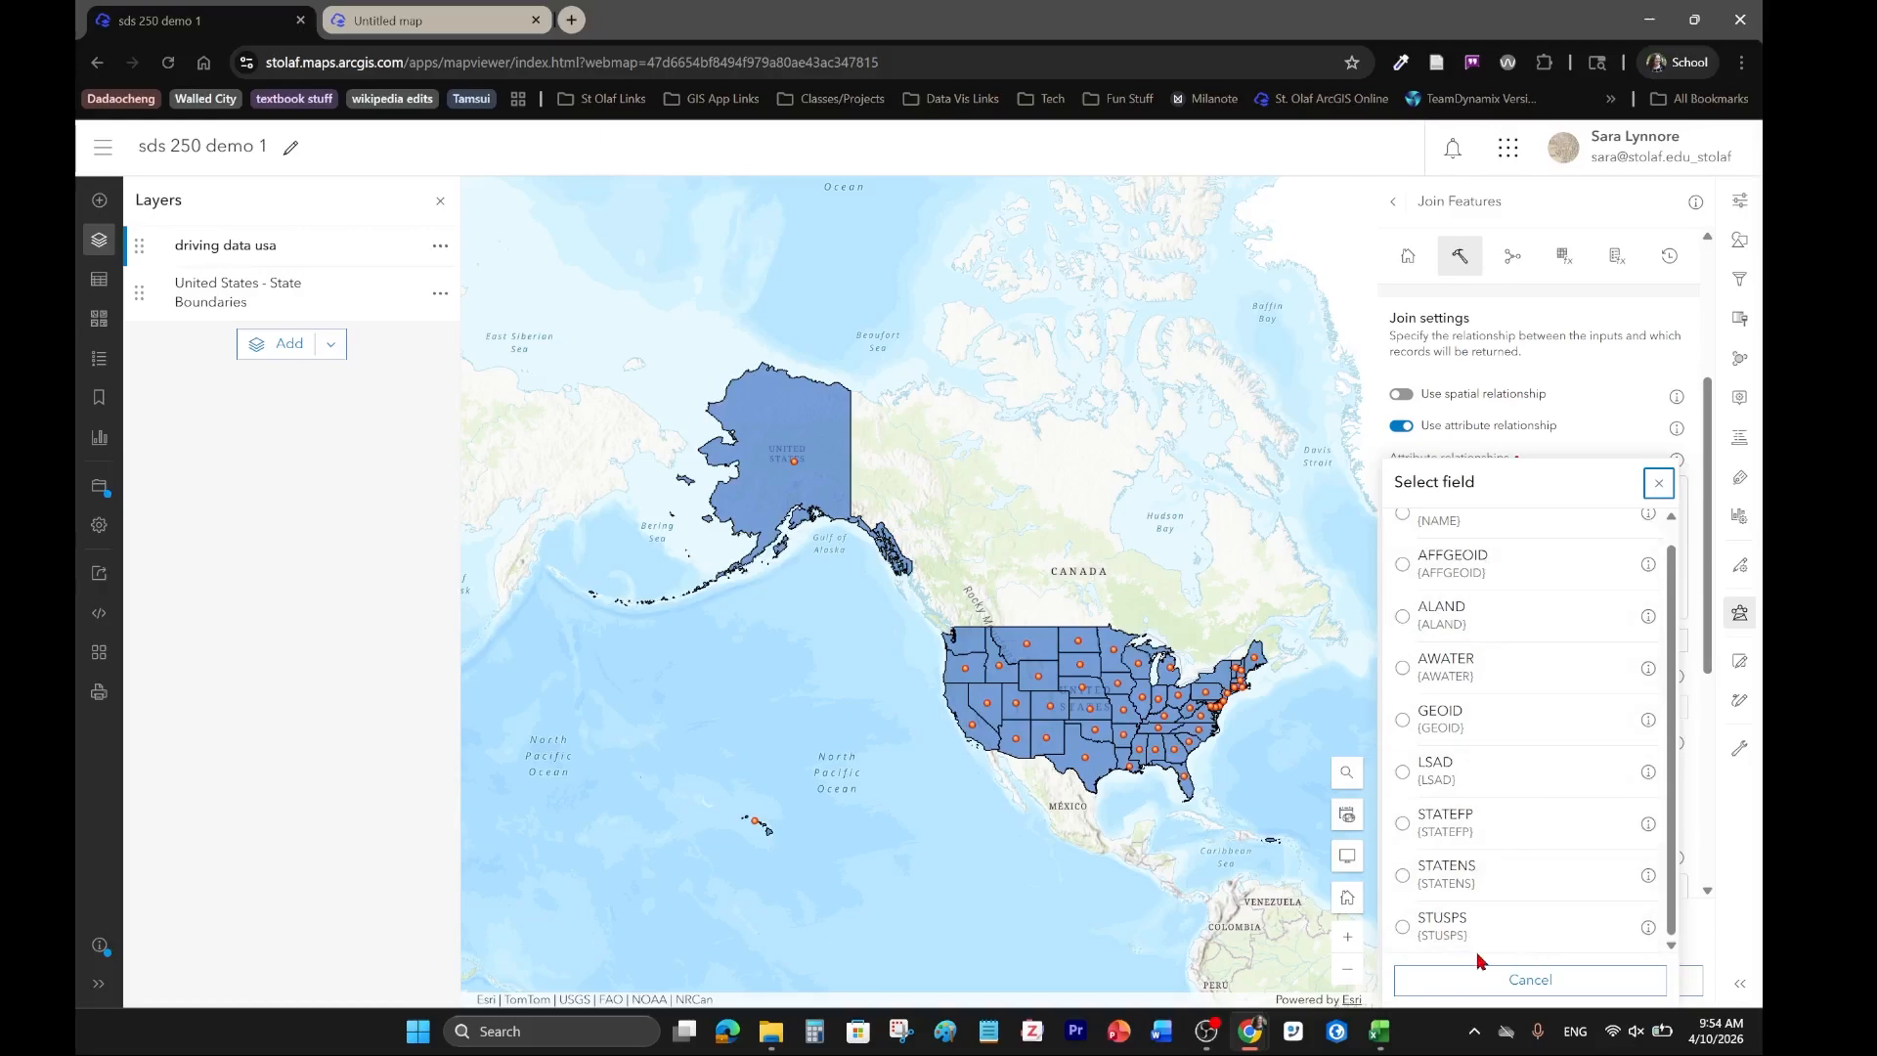
scroll(1600, 880, up, 1)
click(1412, 544)
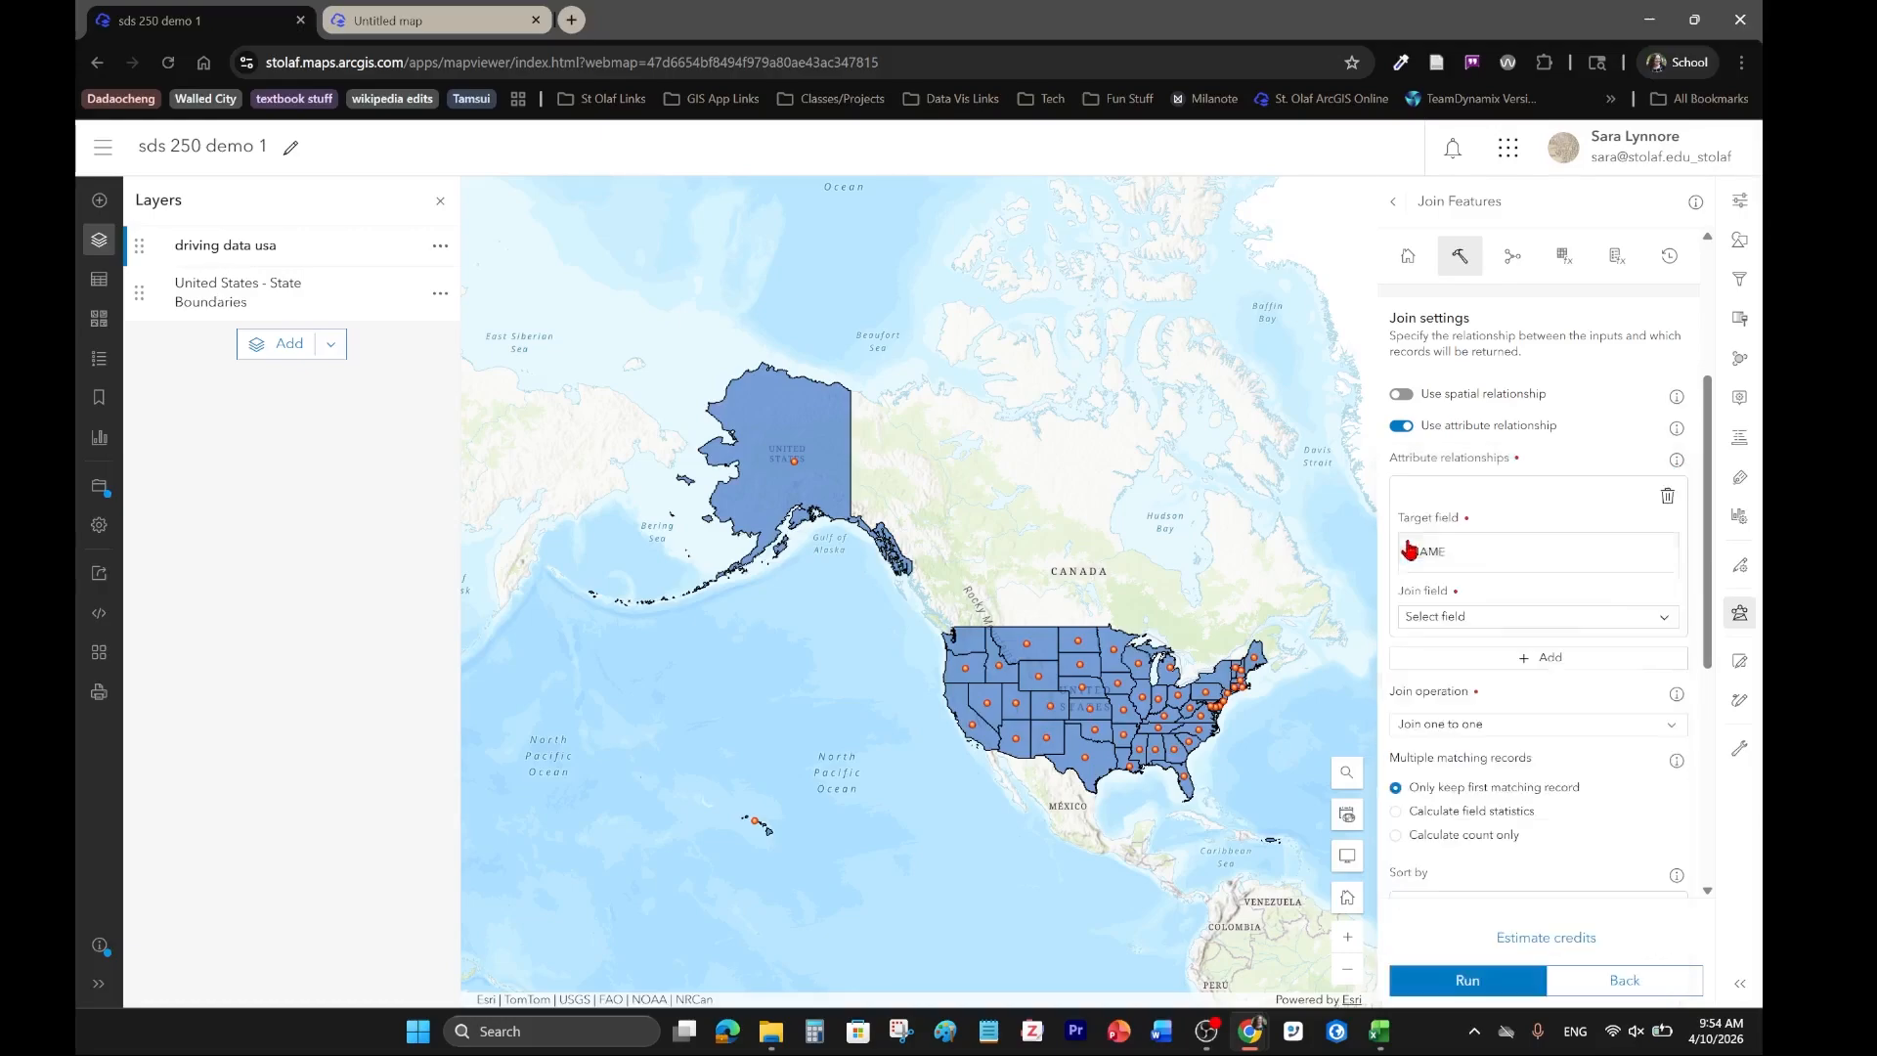
Choose State from the driving data usa fields as the join field.
click(1463, 618)
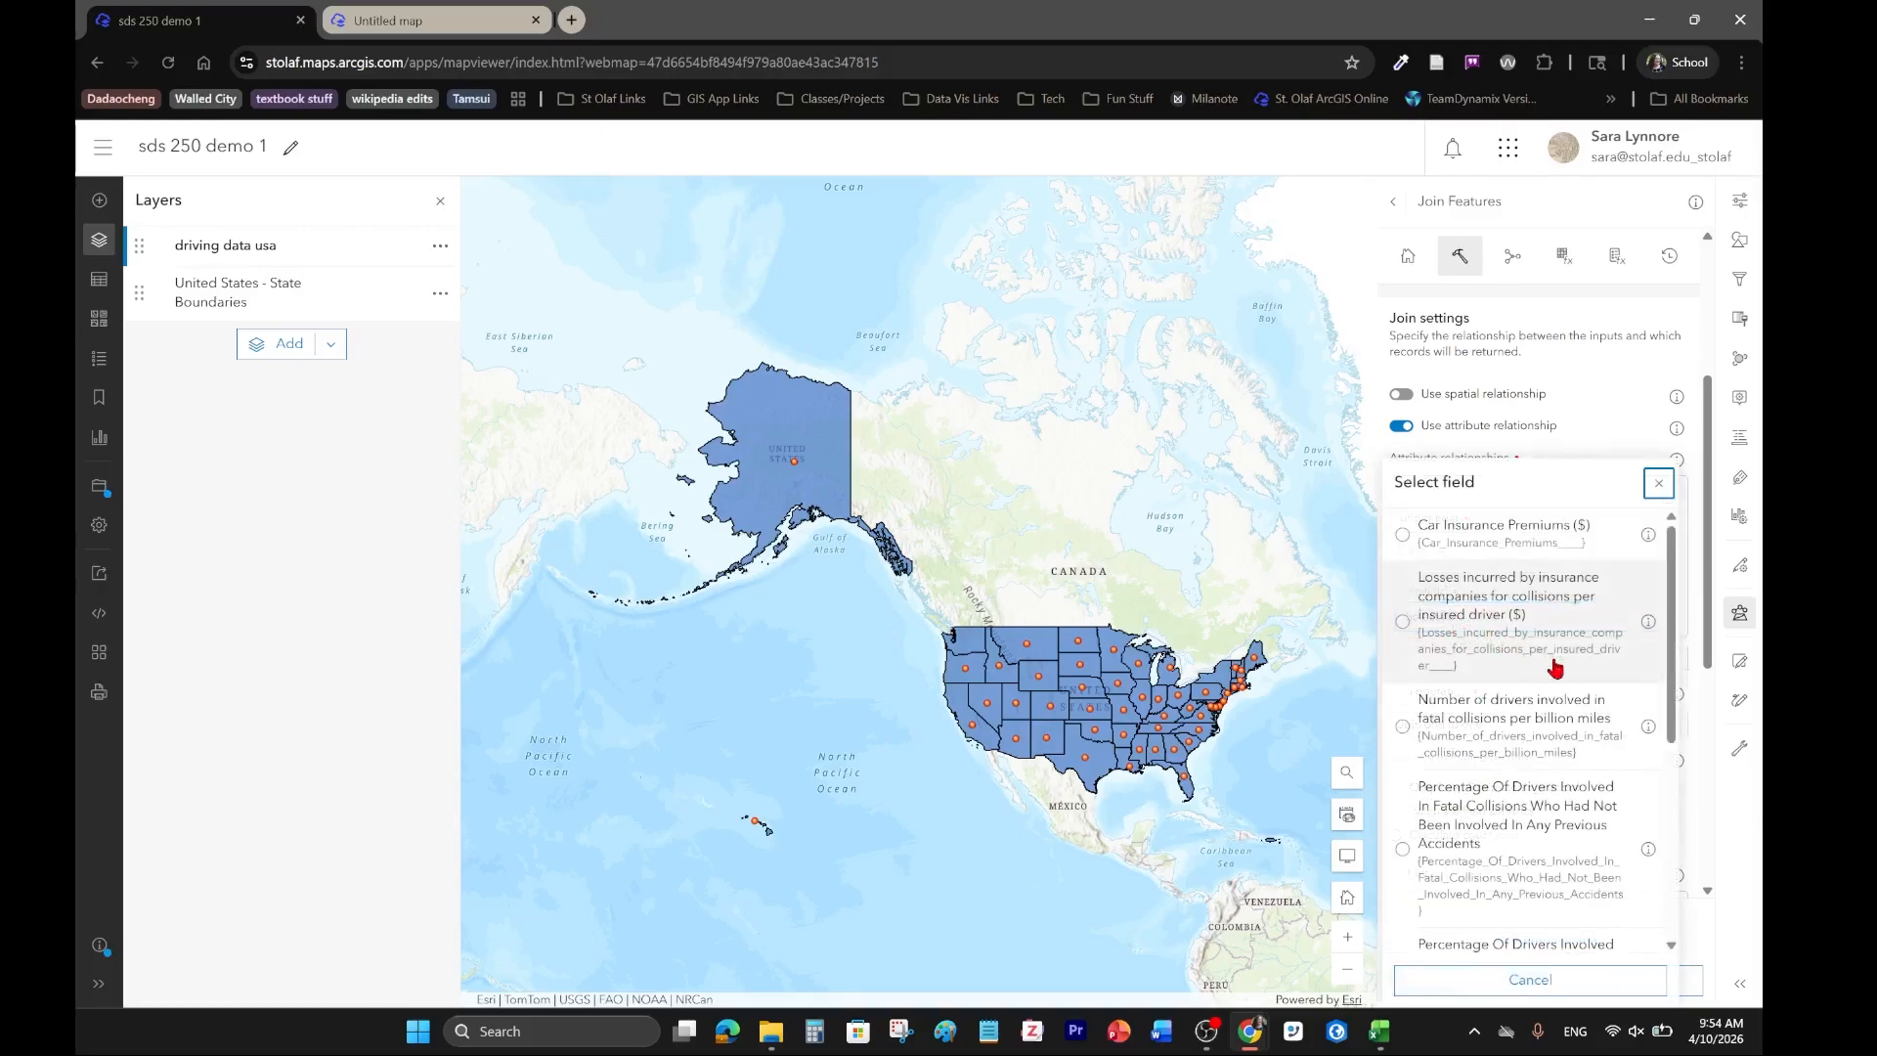
scroll(1505, 854, down, 2)
scroll(1506, 853, down, 4)
click(1401, 936)
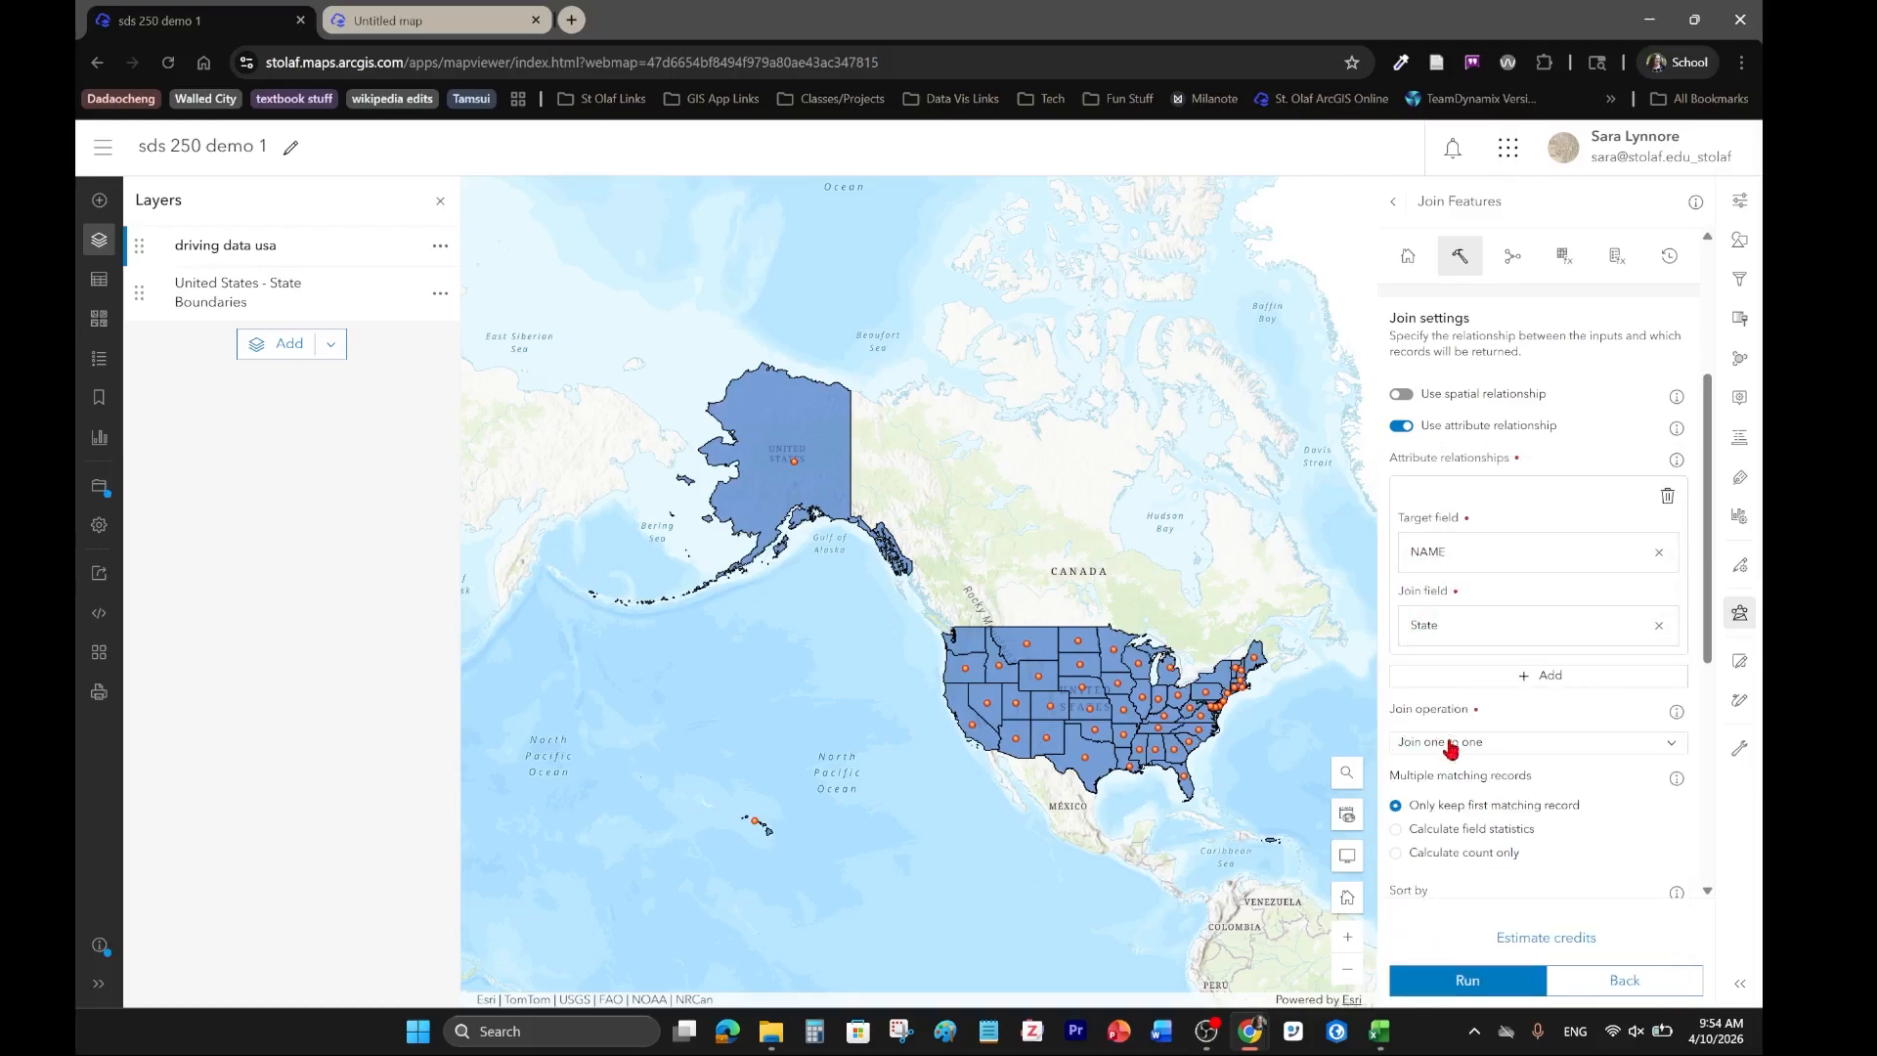
Name the output layer US Driving Data by State and save it in the SDS 250: Data Viz folder.
scroll(1574, 822, down, 4)
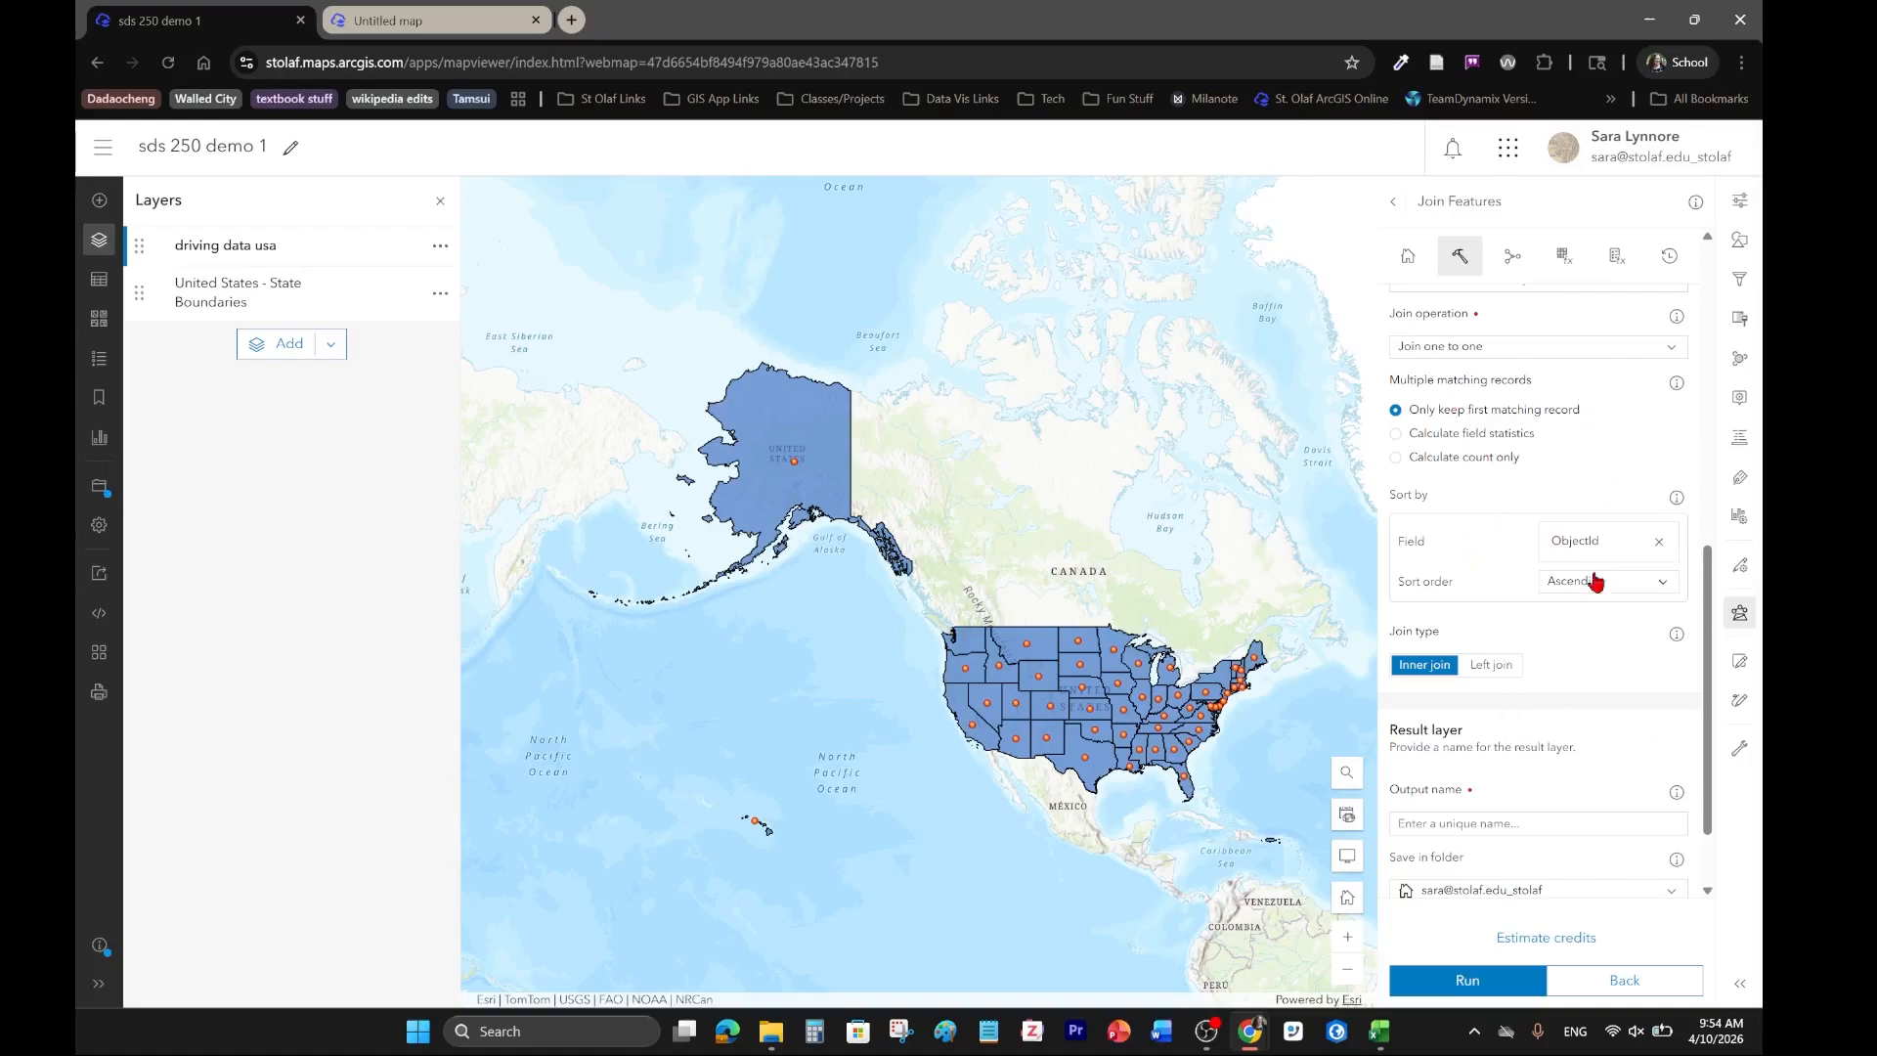
scroll(1501, 459, down, 1)
click(1516, 719)
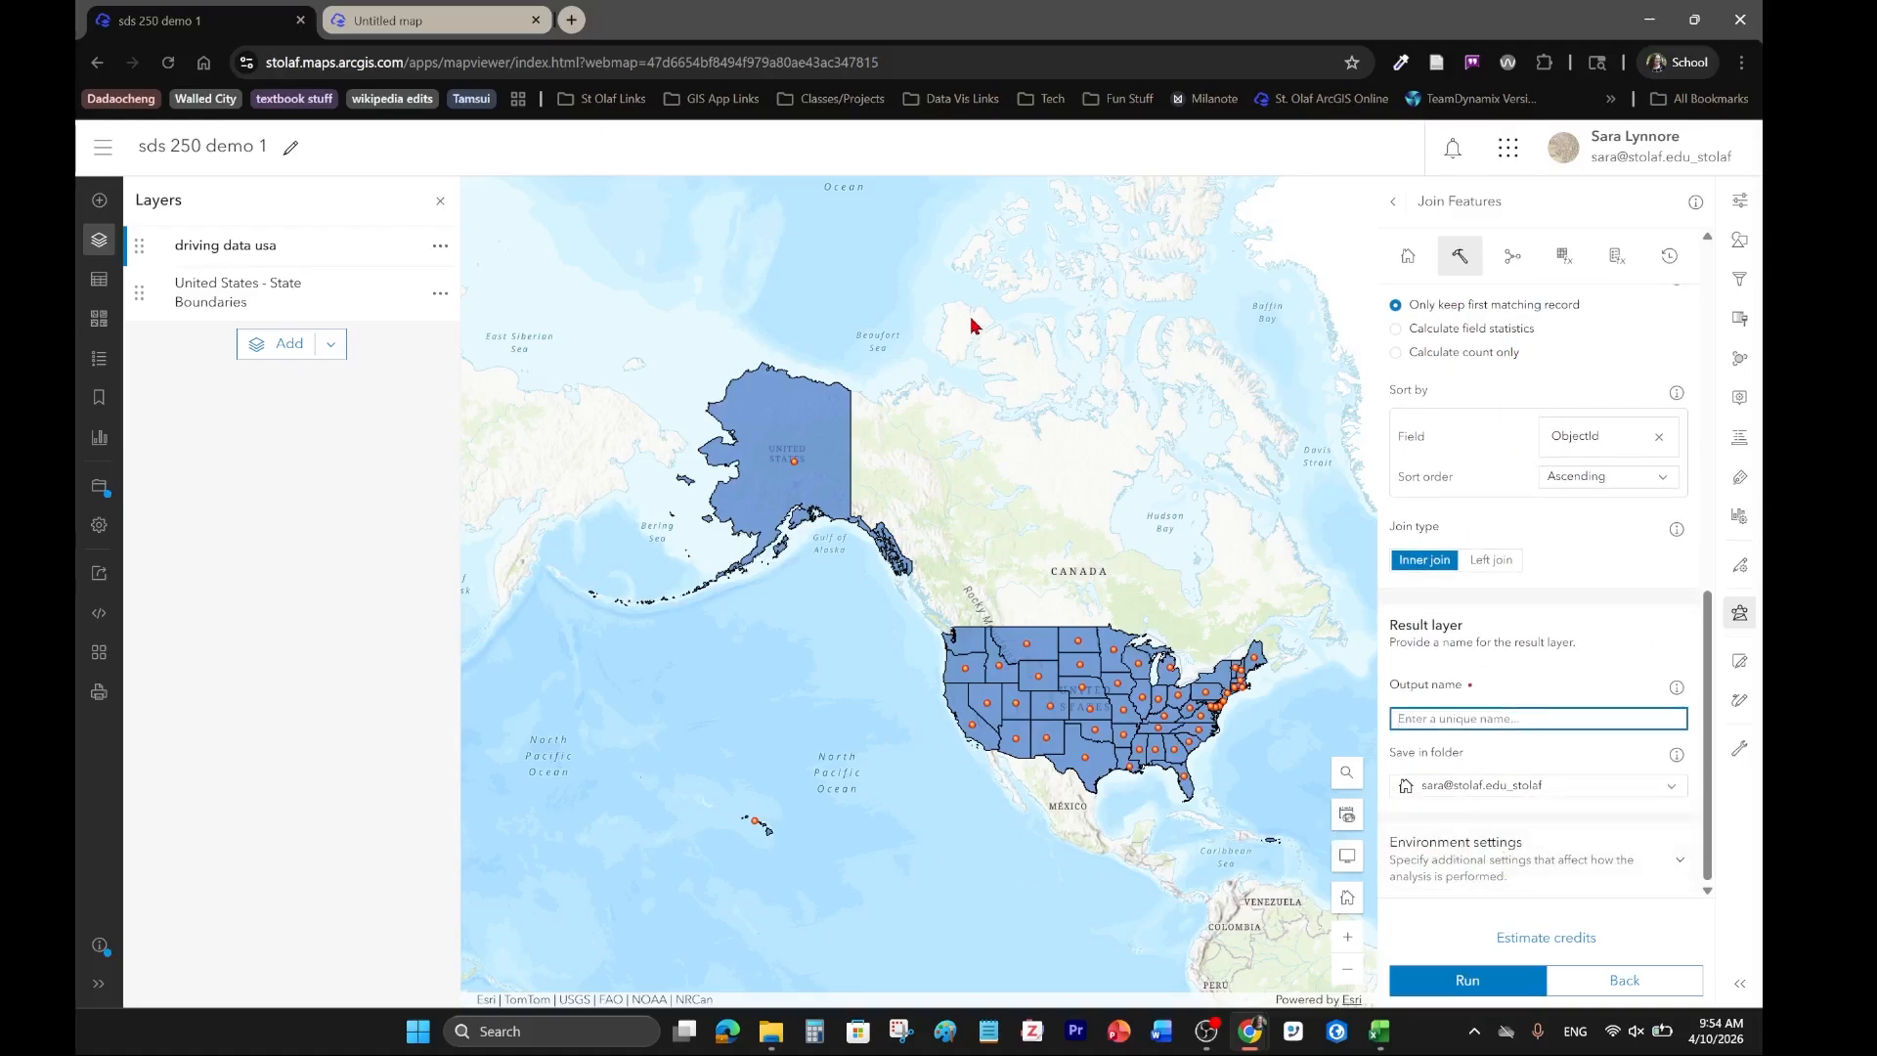
text(US Driving Data by State)
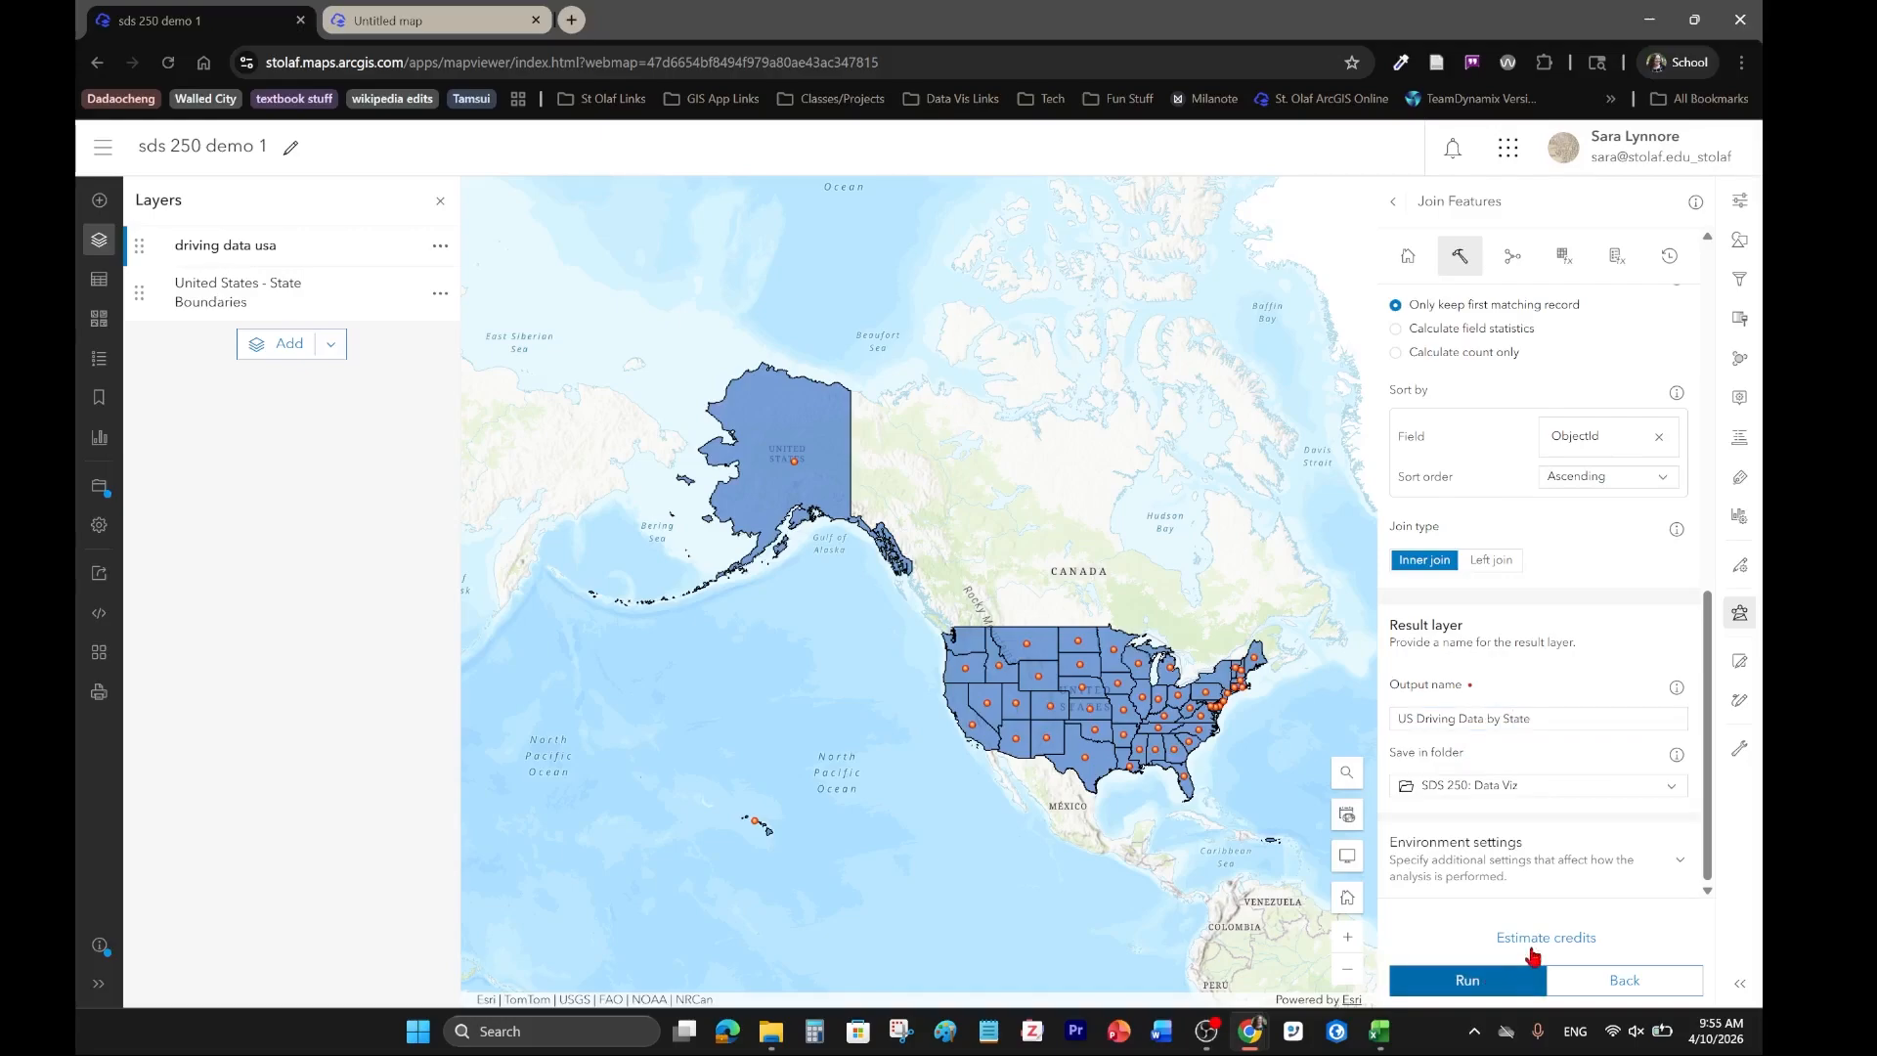
Estimate the credits for the join, run it, and check its status in the analysis history.
click(1553, 941)
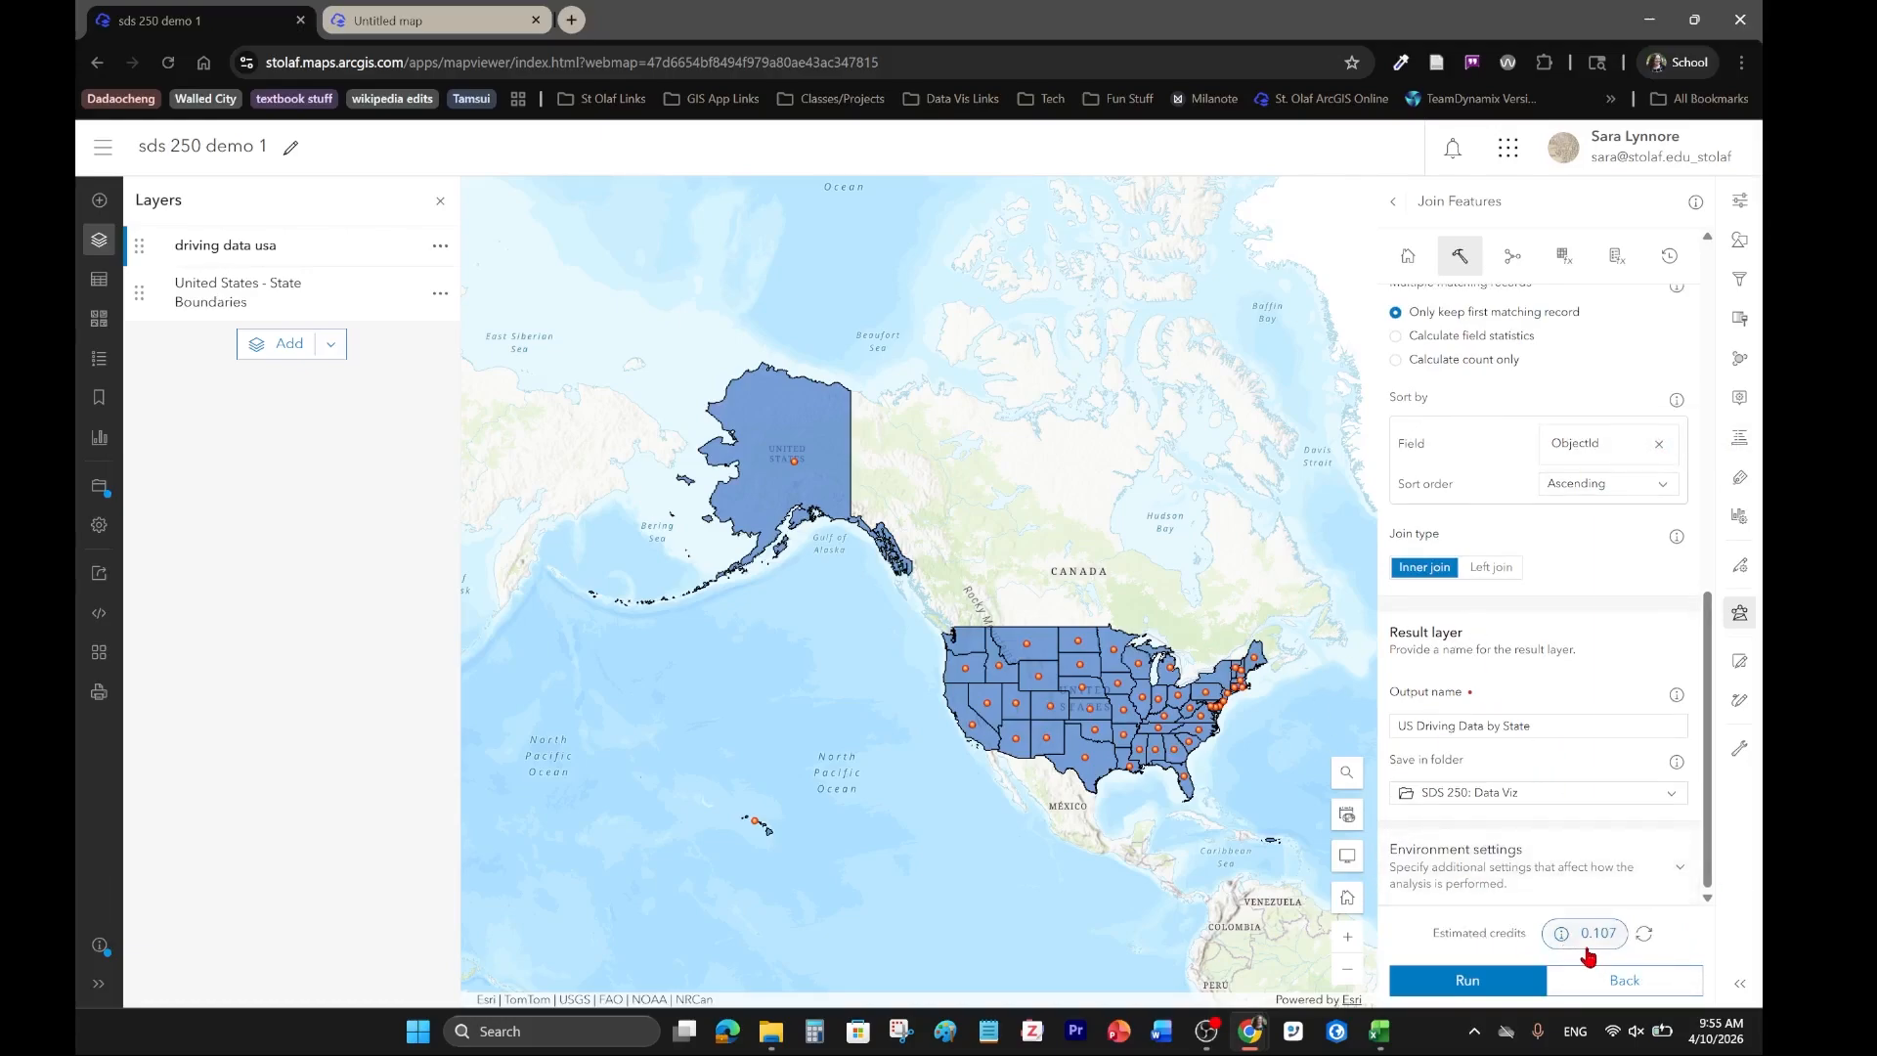
click(1485, 991)
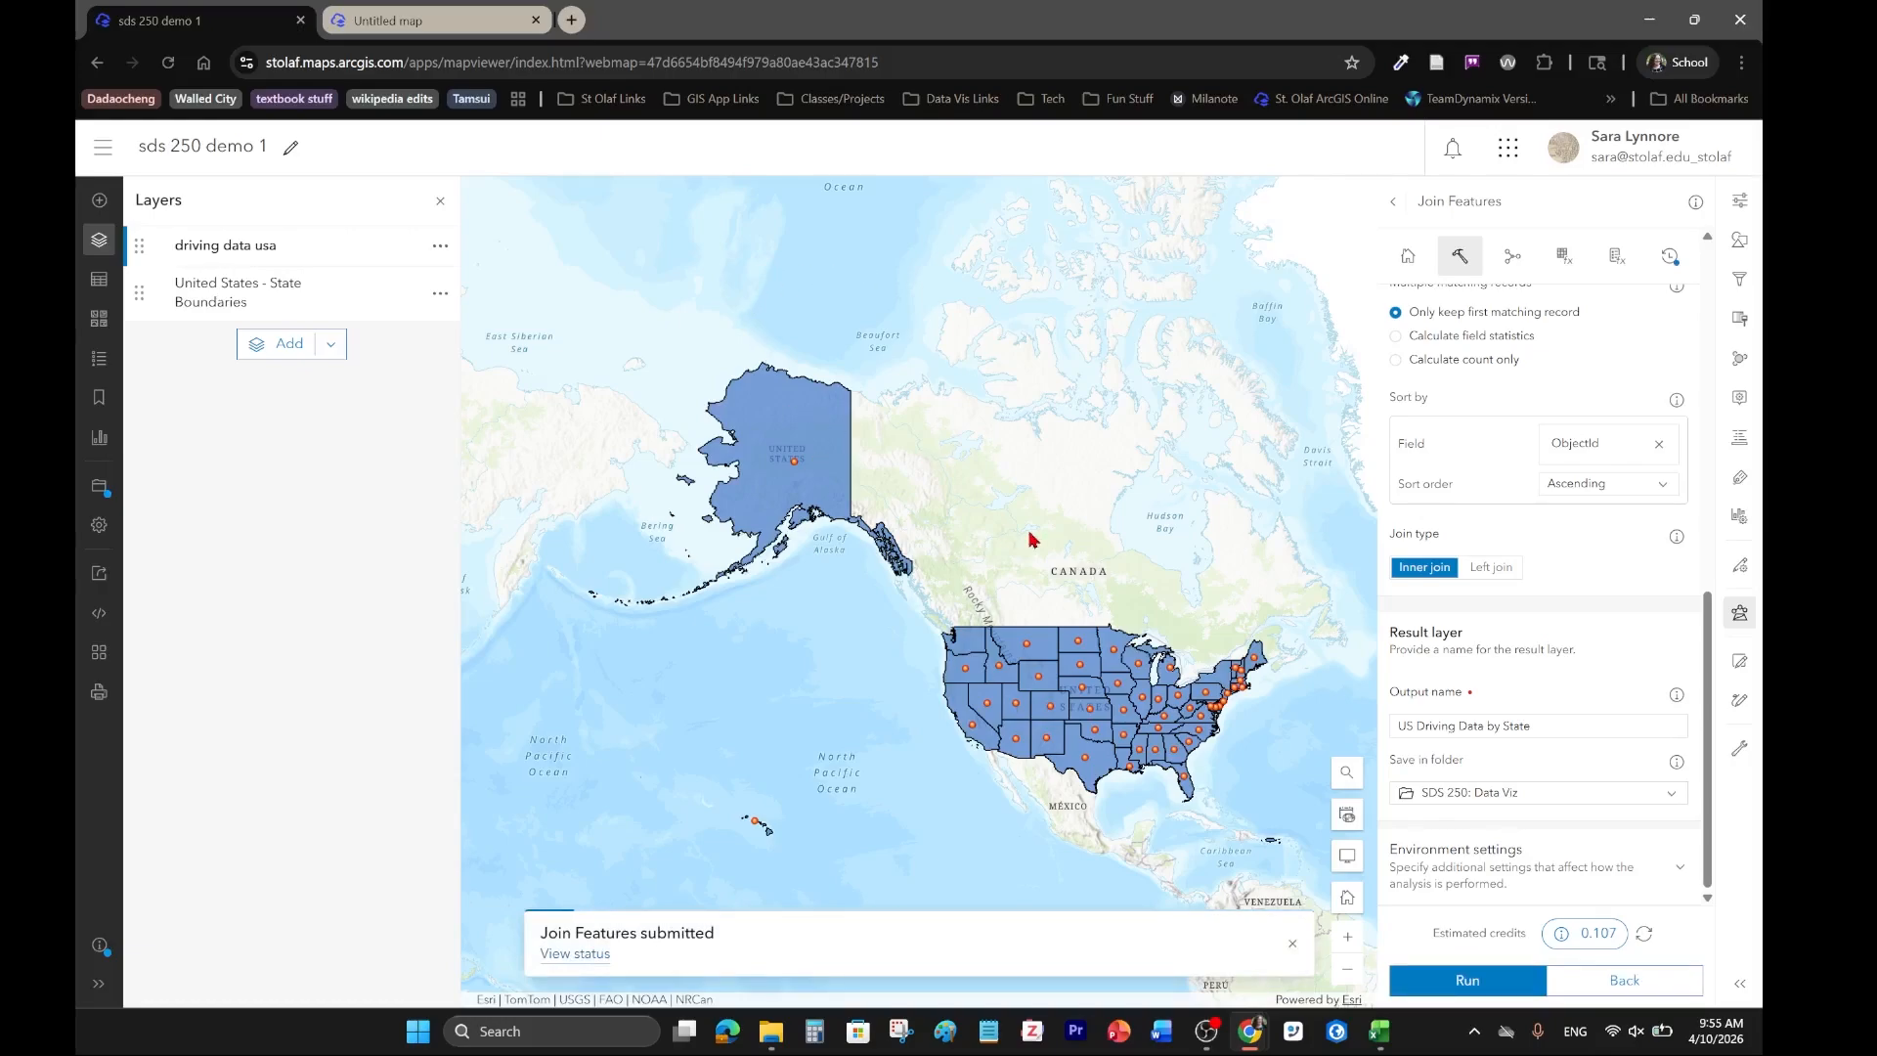
click(1680, 262)
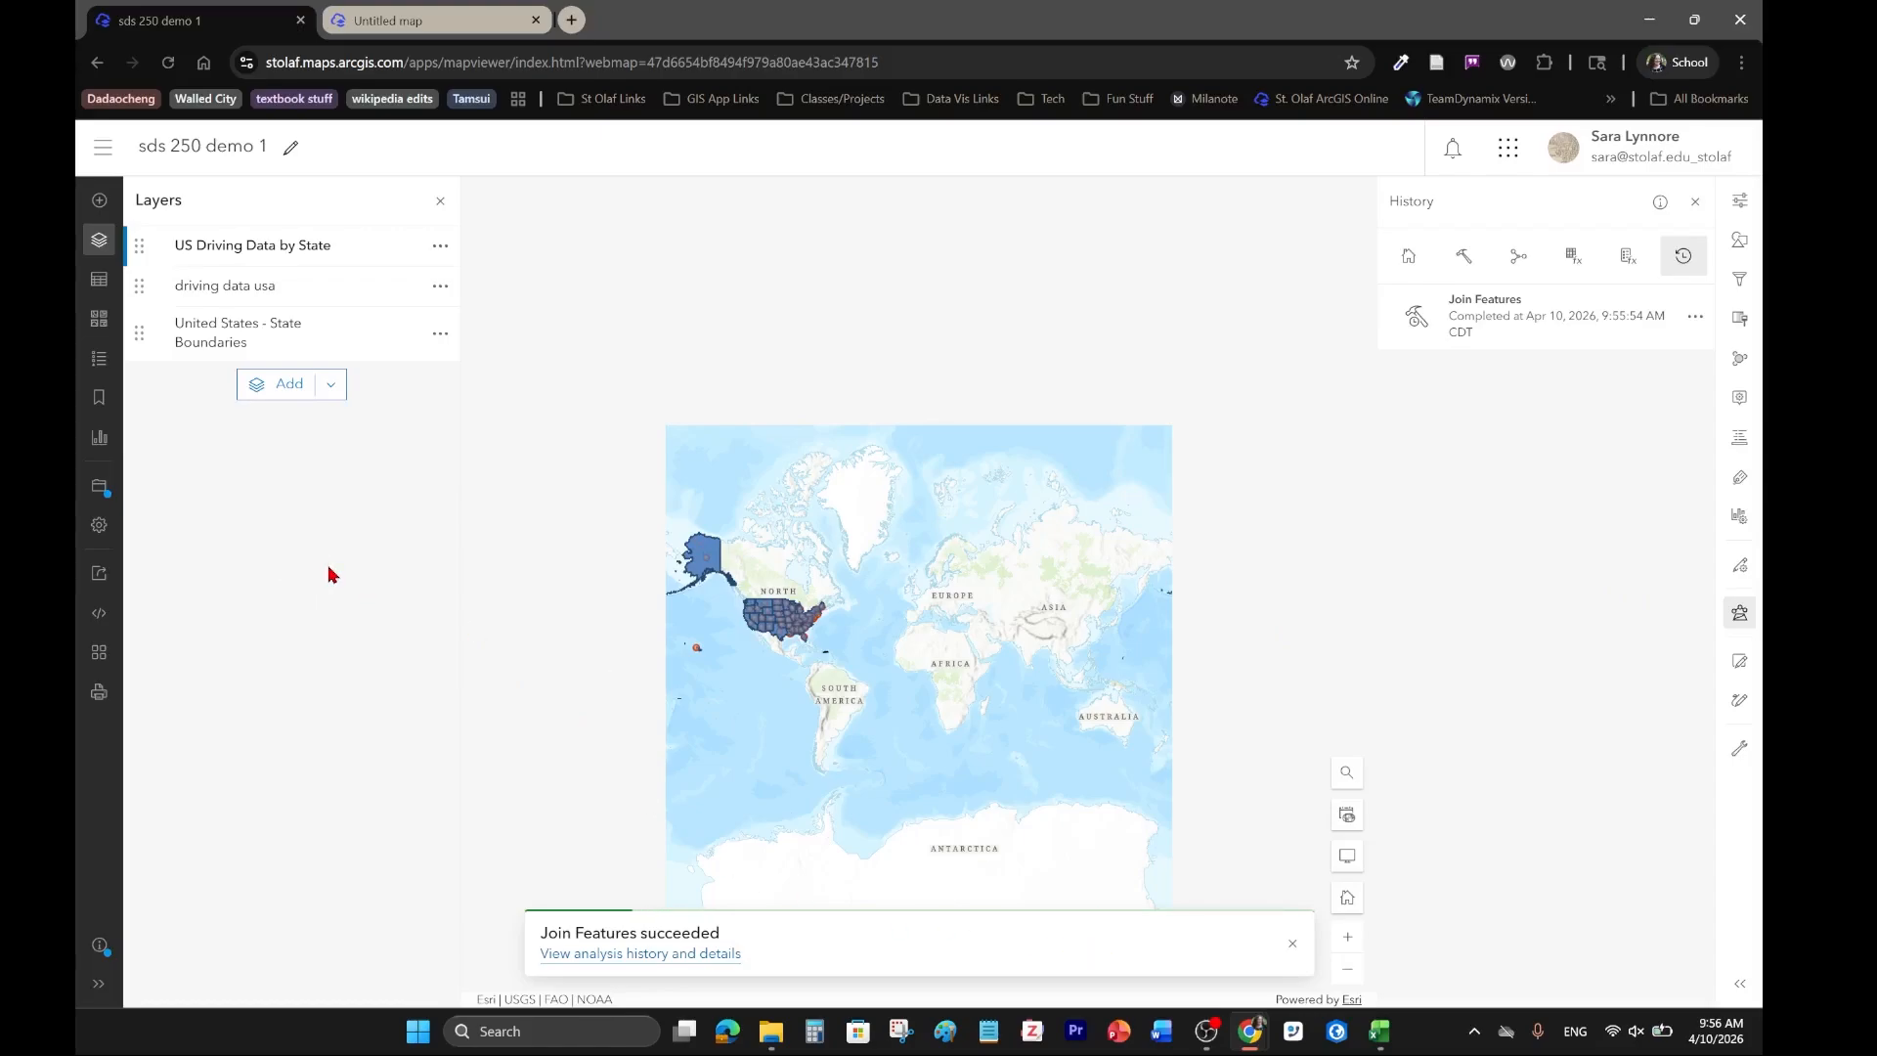
click(1286, 951)
Hide the driving data usa and United States - State Boundaries layers.
scroll(747, 645, up, 2)
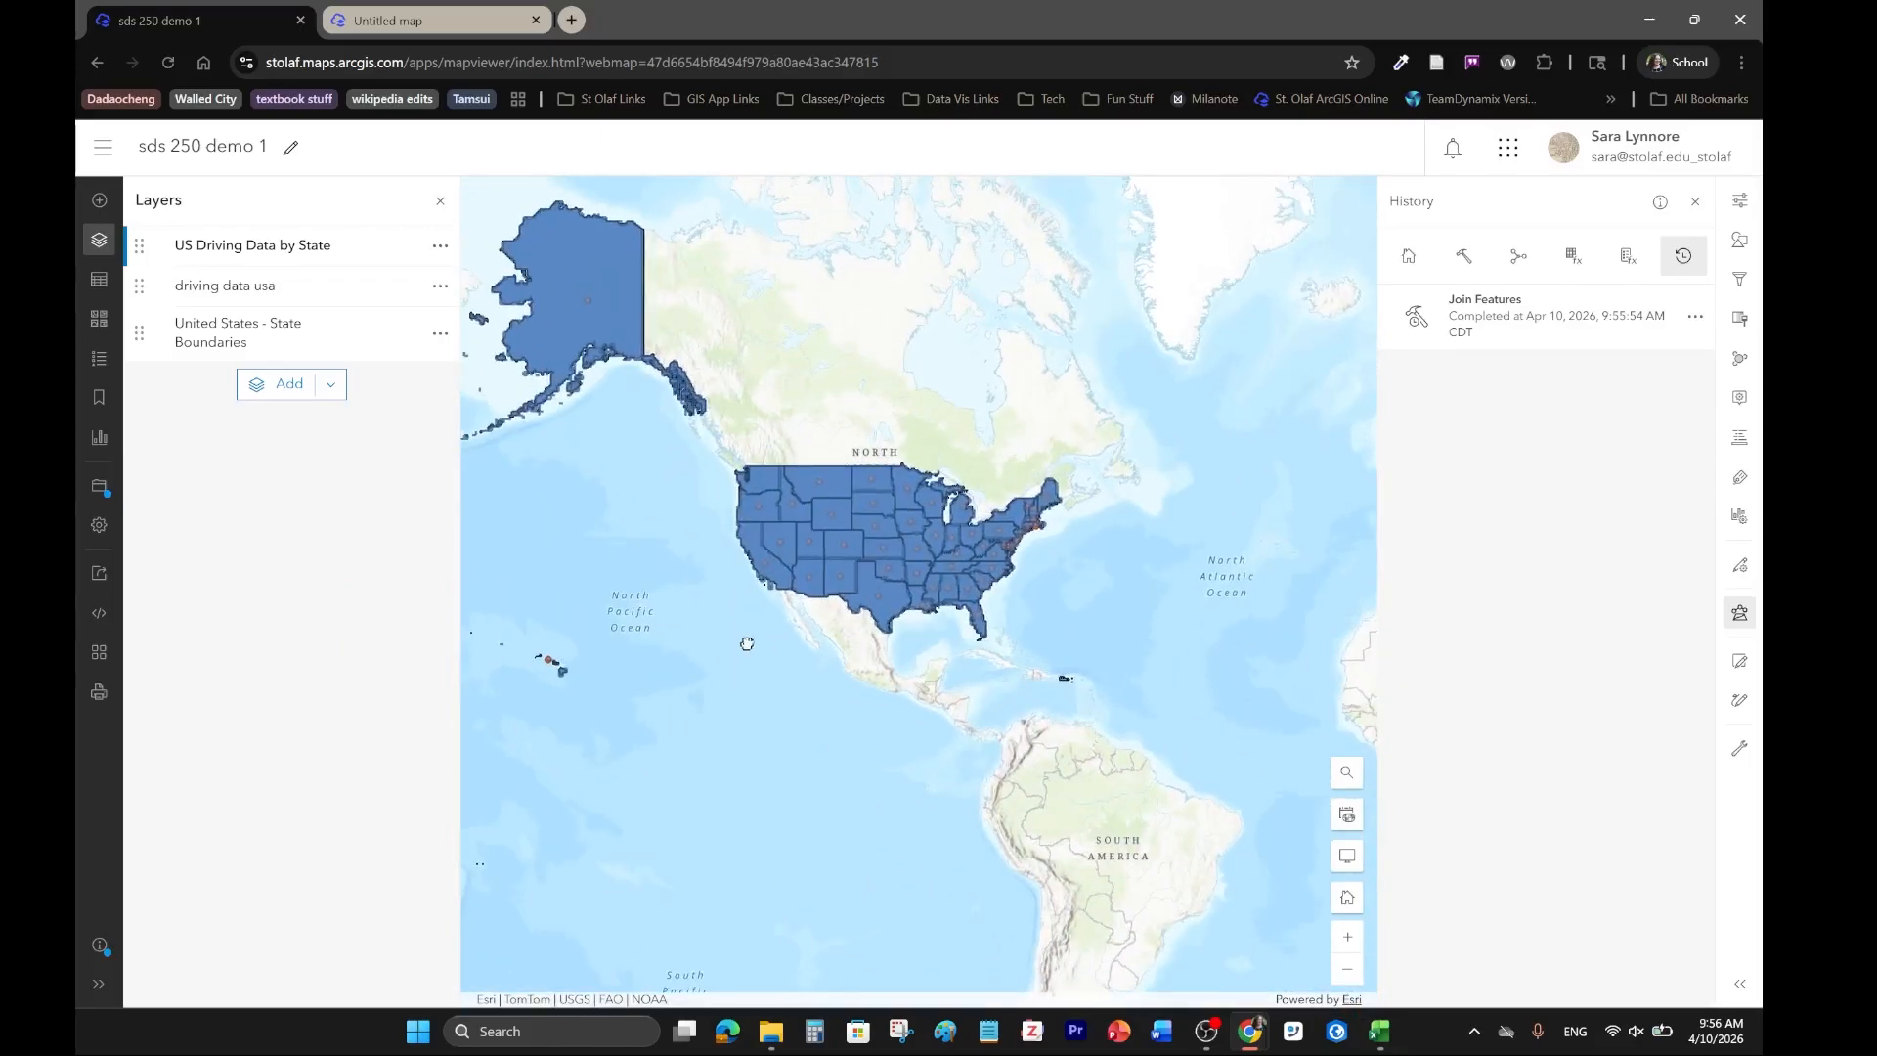
drag(729, 650, 860, 794)
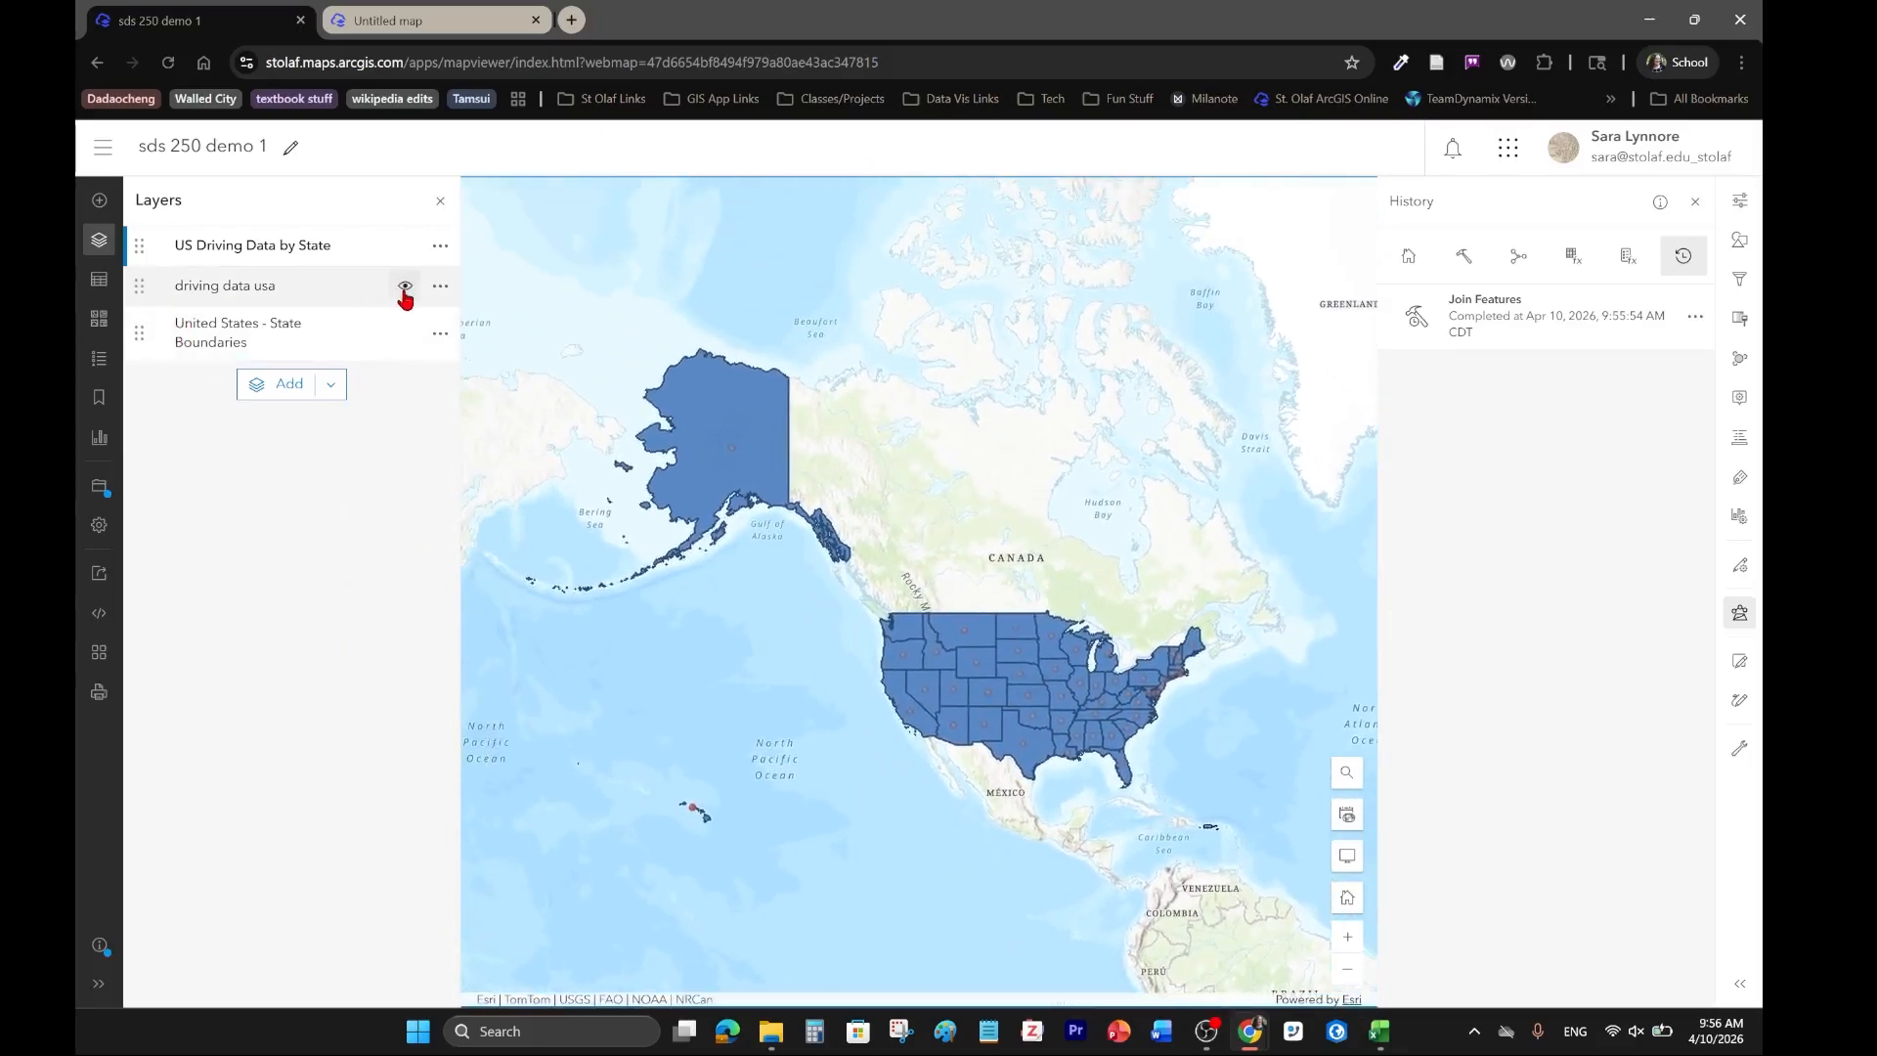
click(405, 286)
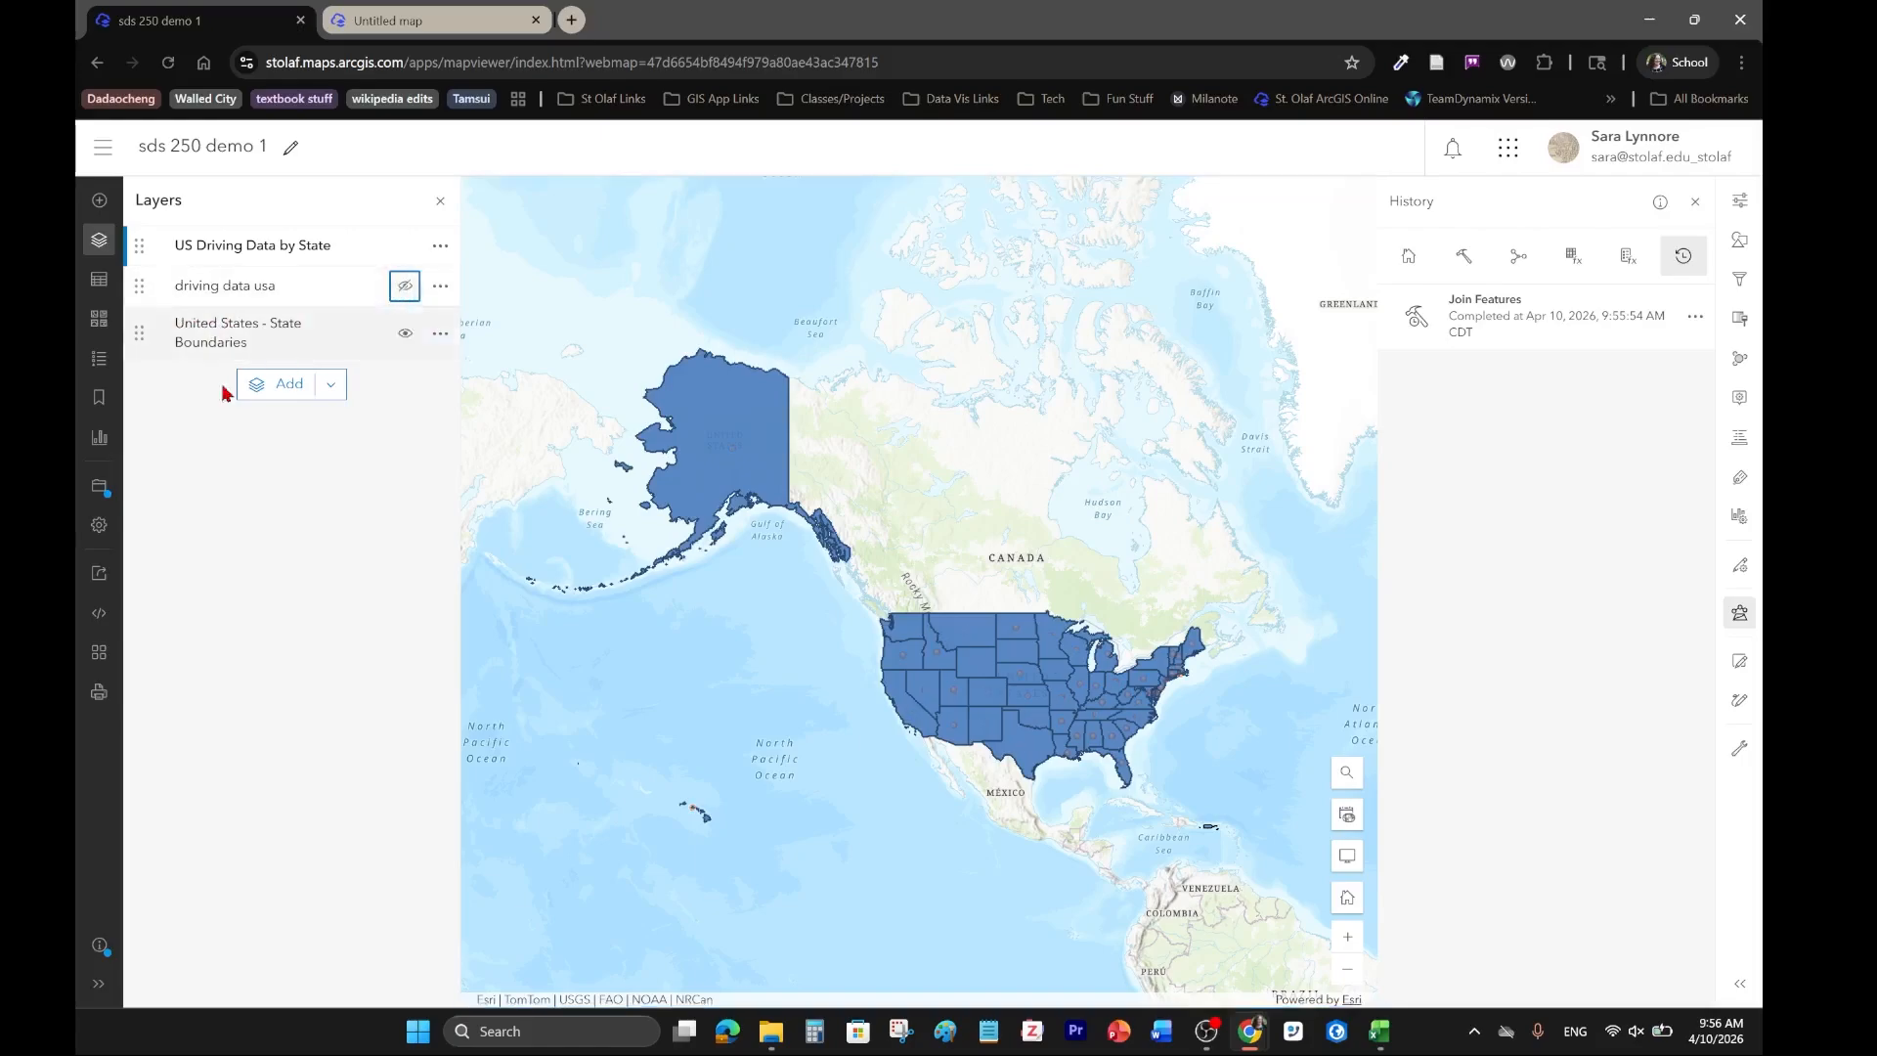
click(405, 333)
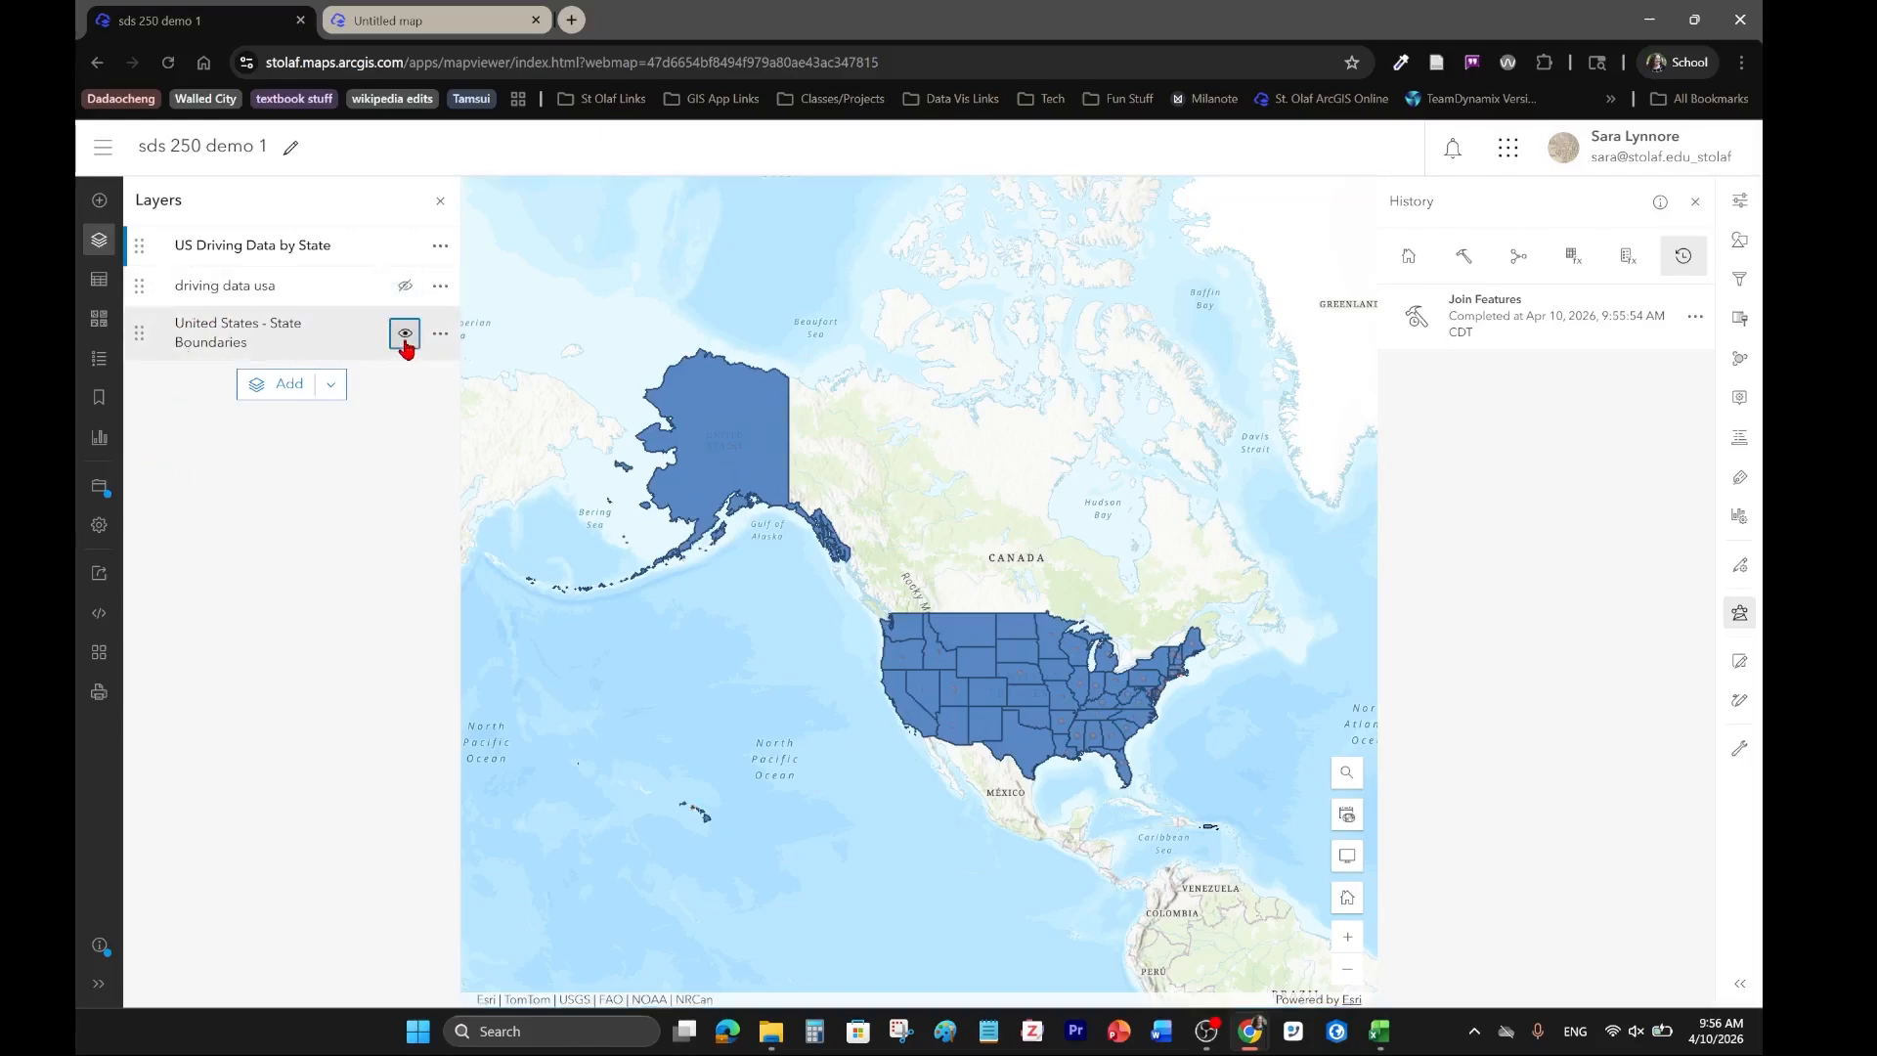
Examine Montana's joined attributes in the US Driving Data by State layer, including its car insurance premiums.
drag(610, 760, 690, 742)
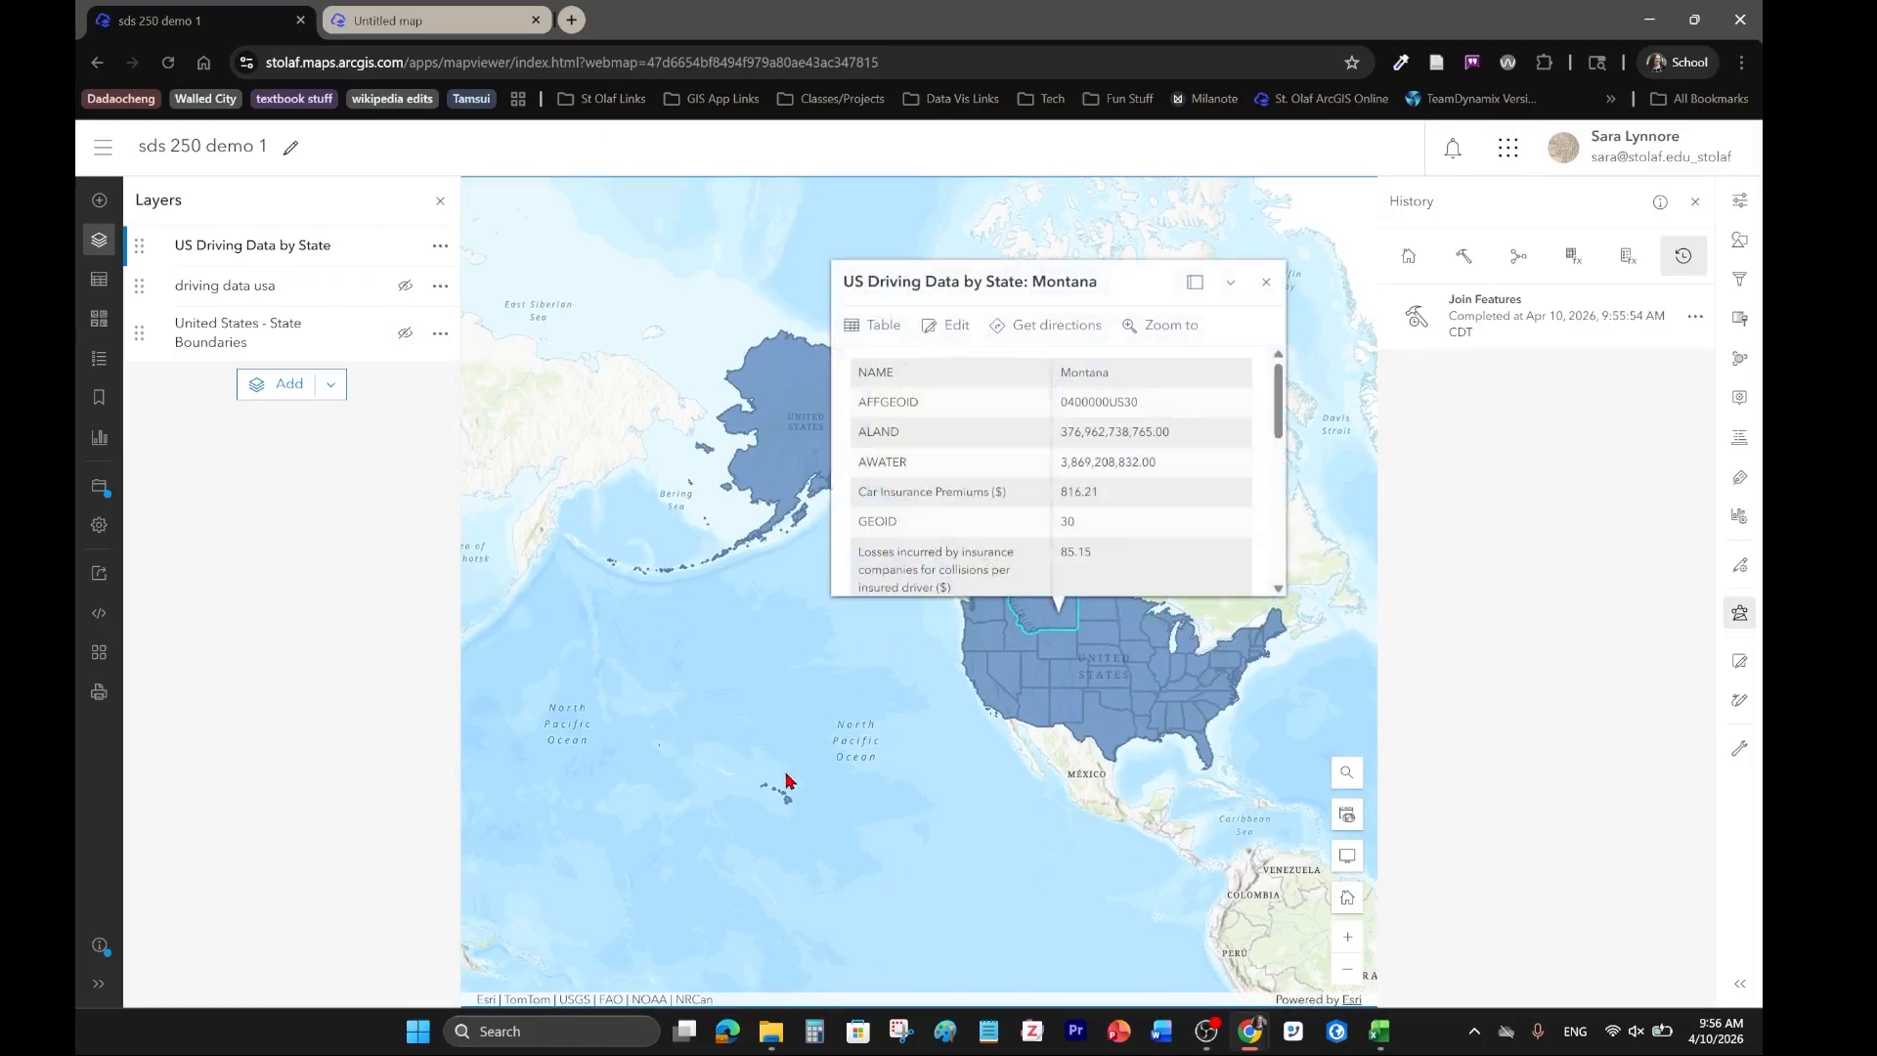
mouse_move(1278, 396)
mouse_down()
mouse_move(1275, 537)
mouse_move(1276, 372)
mouse_up()
click(1266, 283)
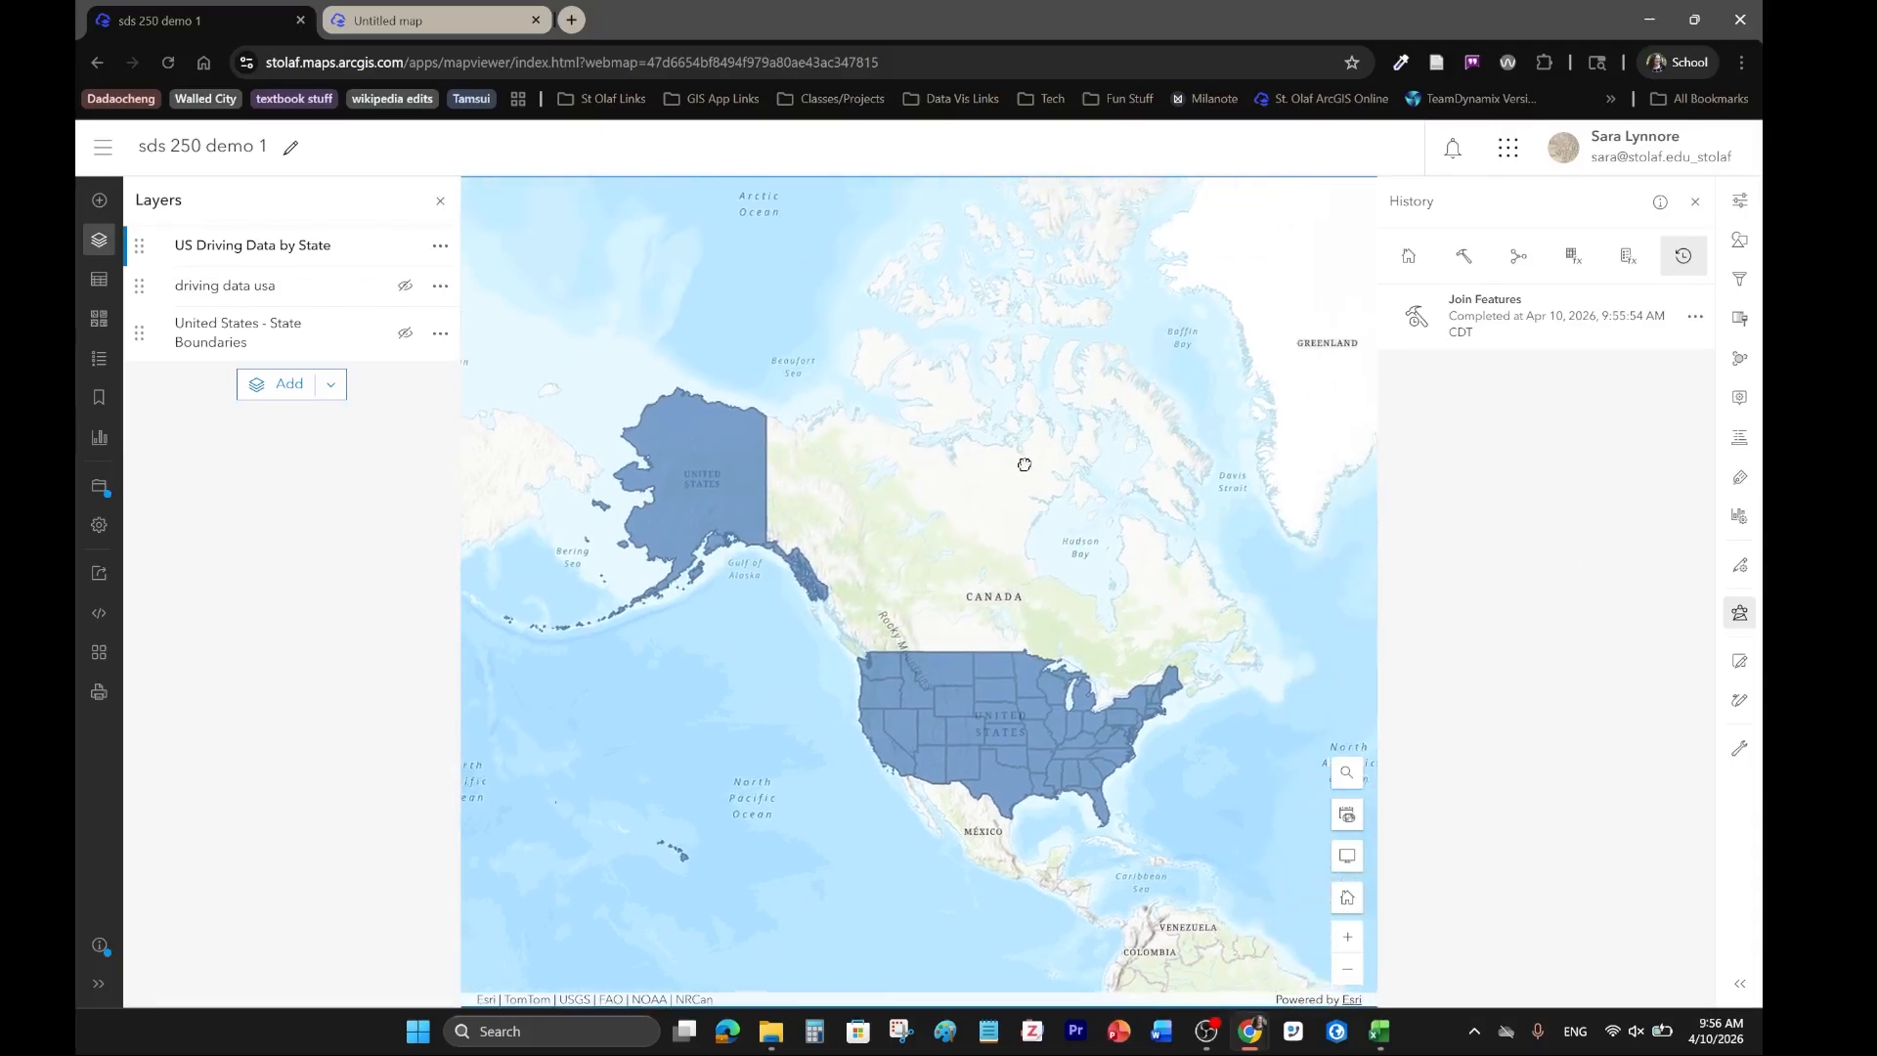
scroll(1024, 773, up, 2)
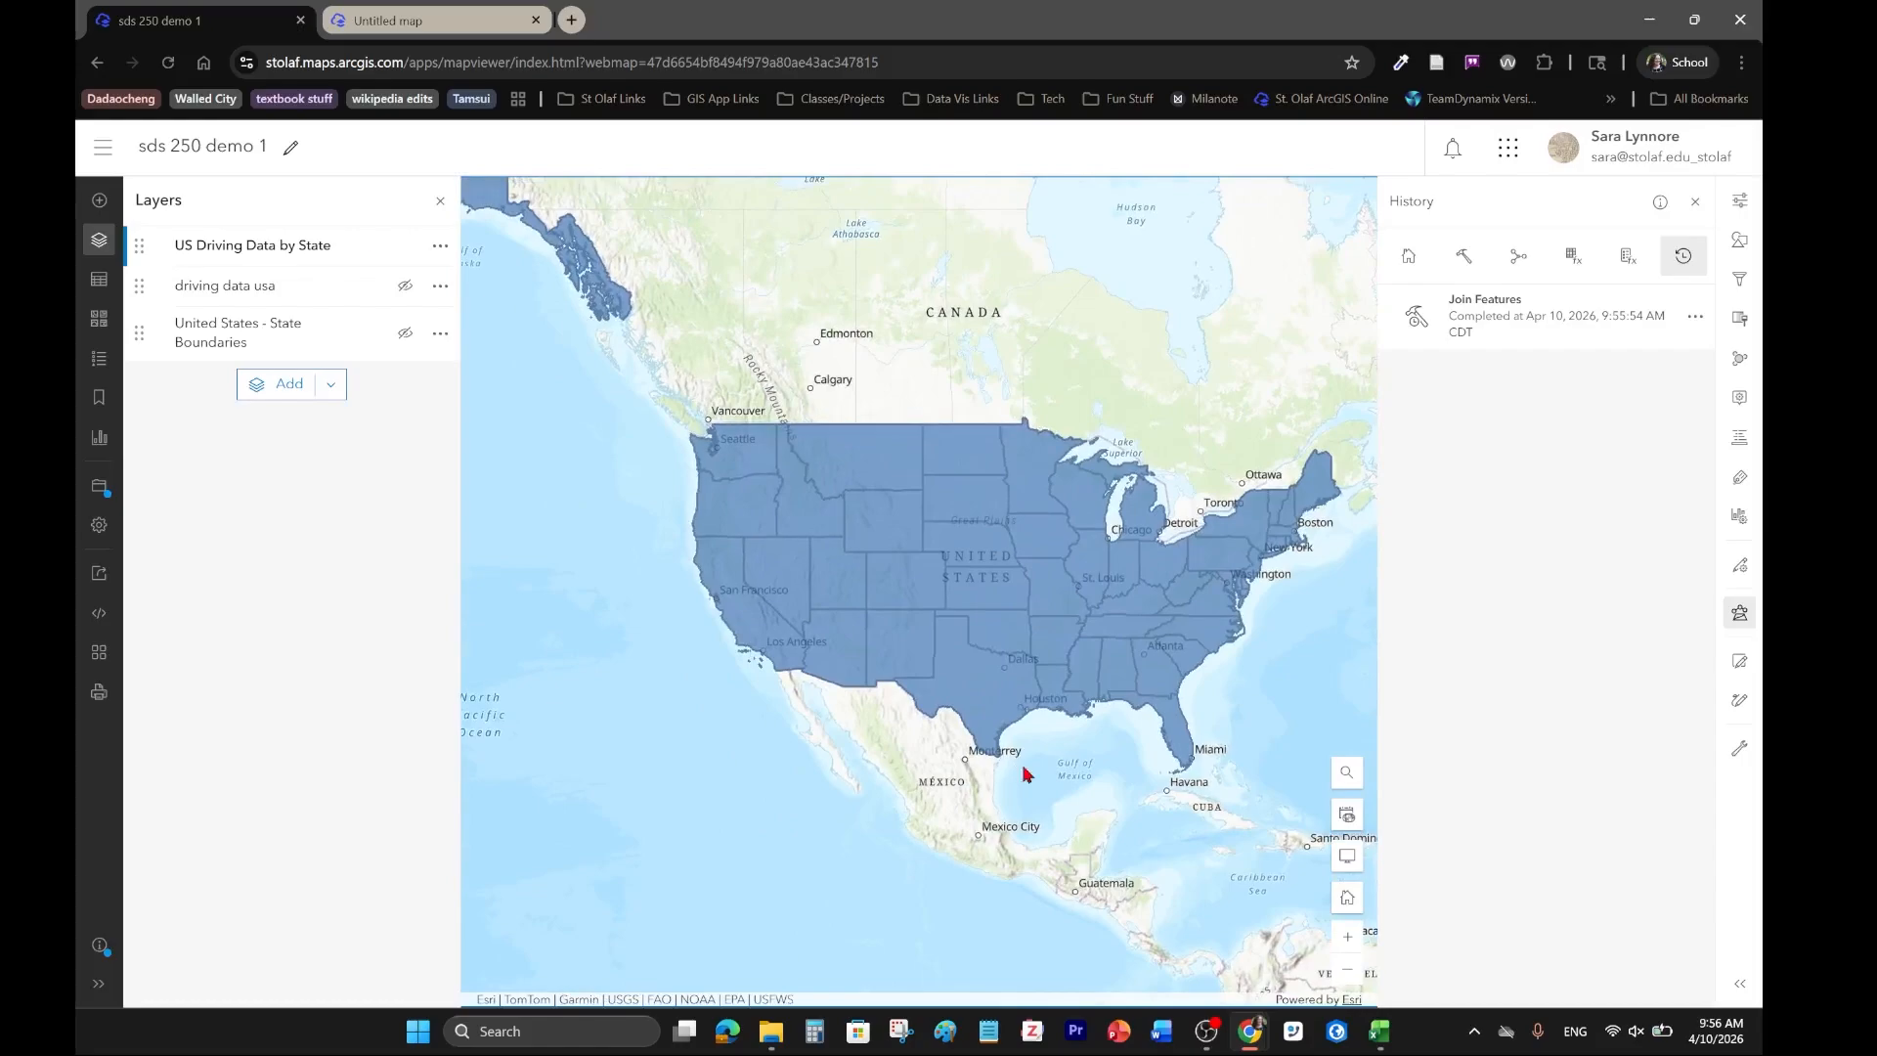